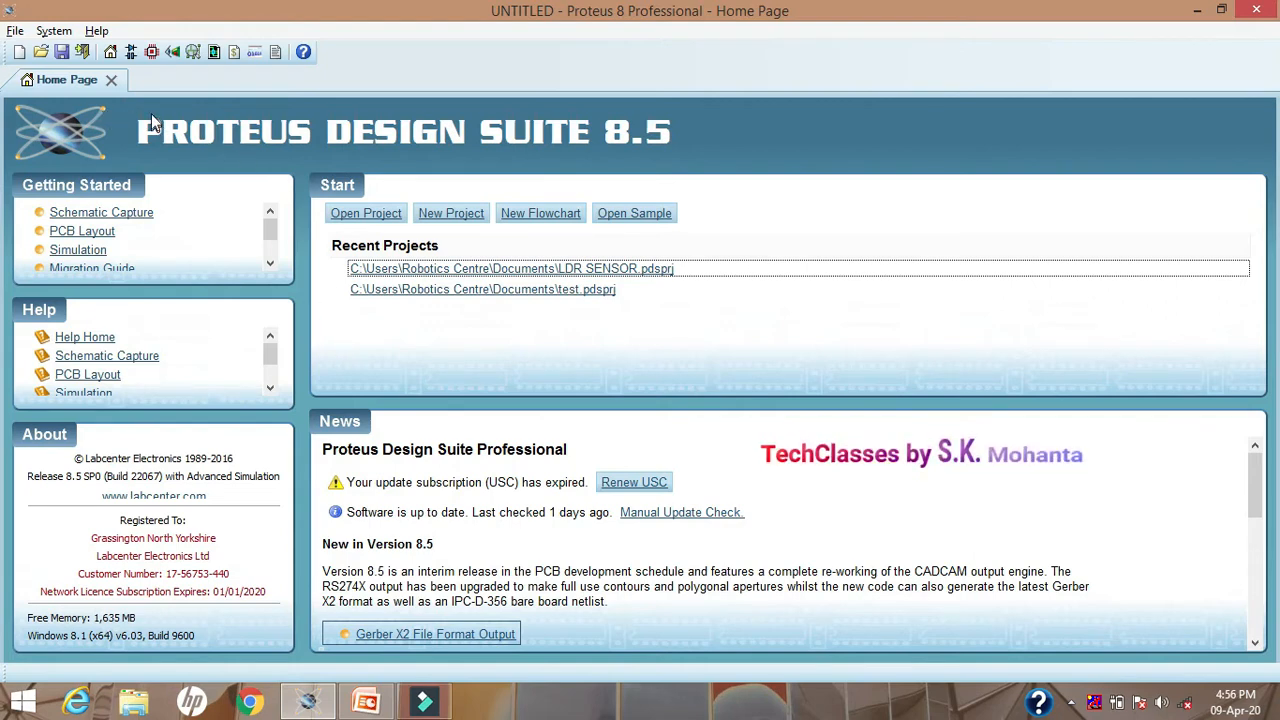
pyautogui.click(15, 31)
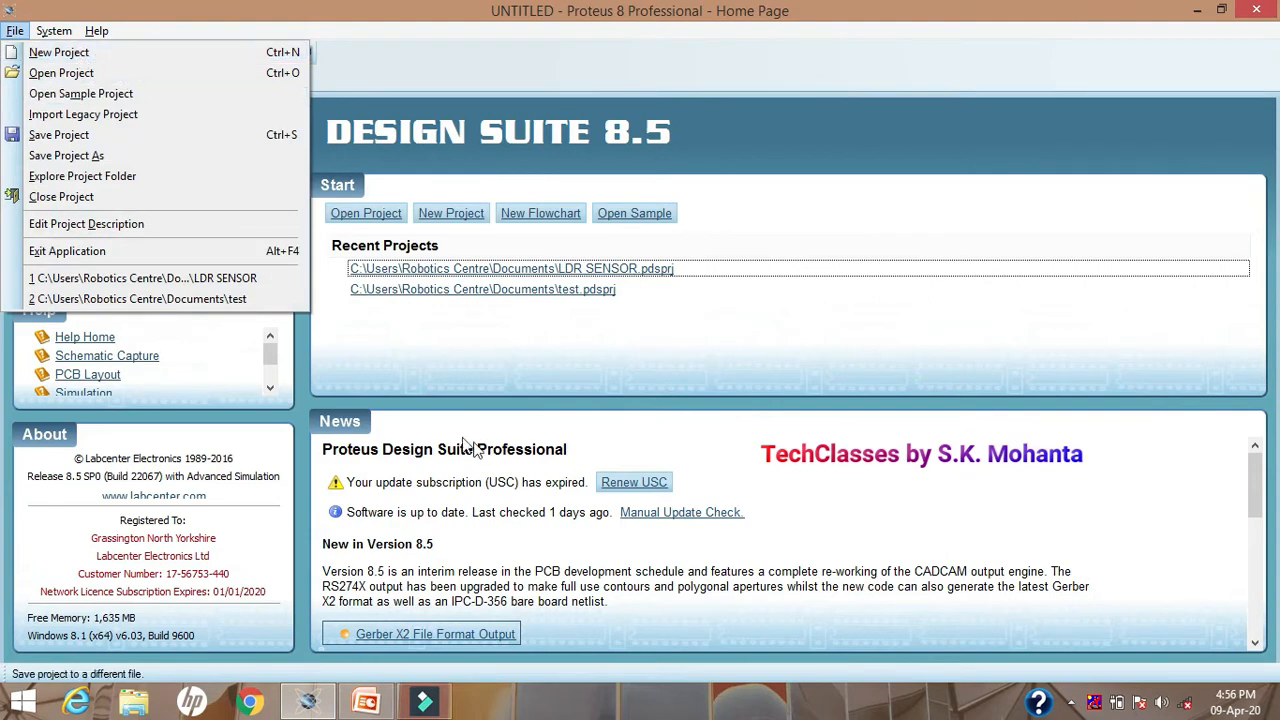
pyautogui.click(415, 376)
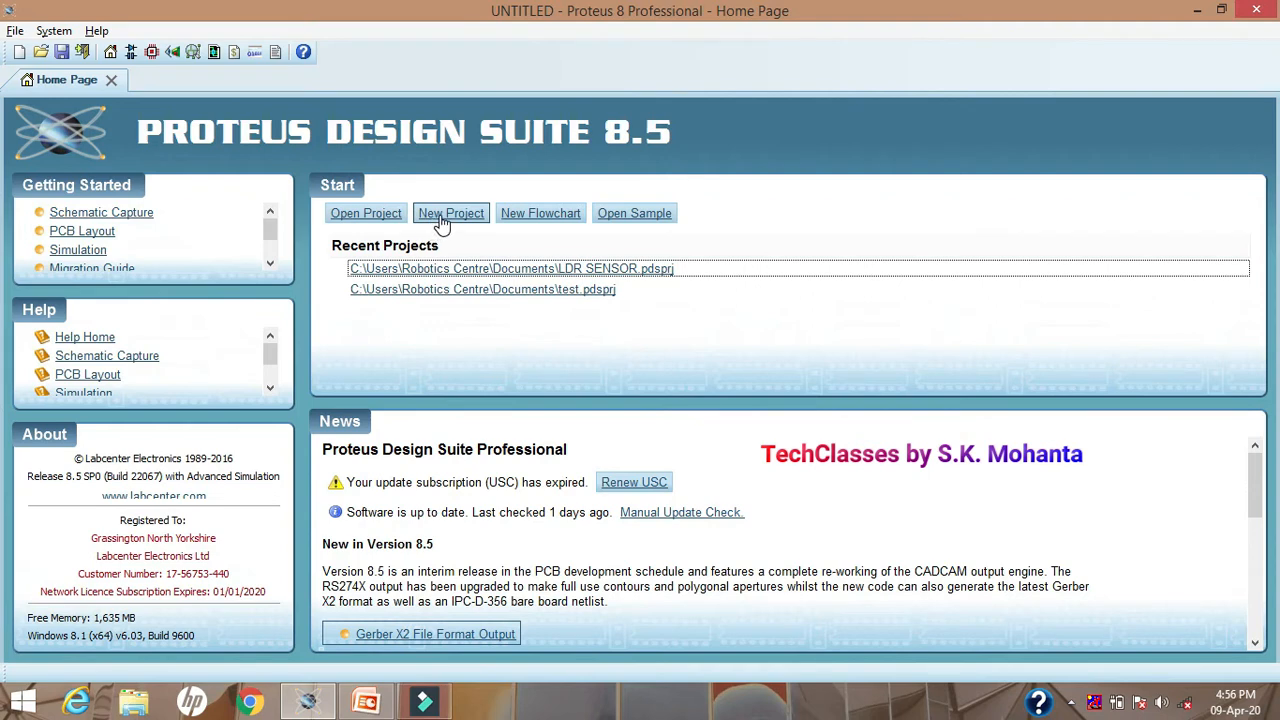
# Step: Start a new project named LDR SENSOR, keeping the Documents folder as its save path
pyautogui.click(443, 220)
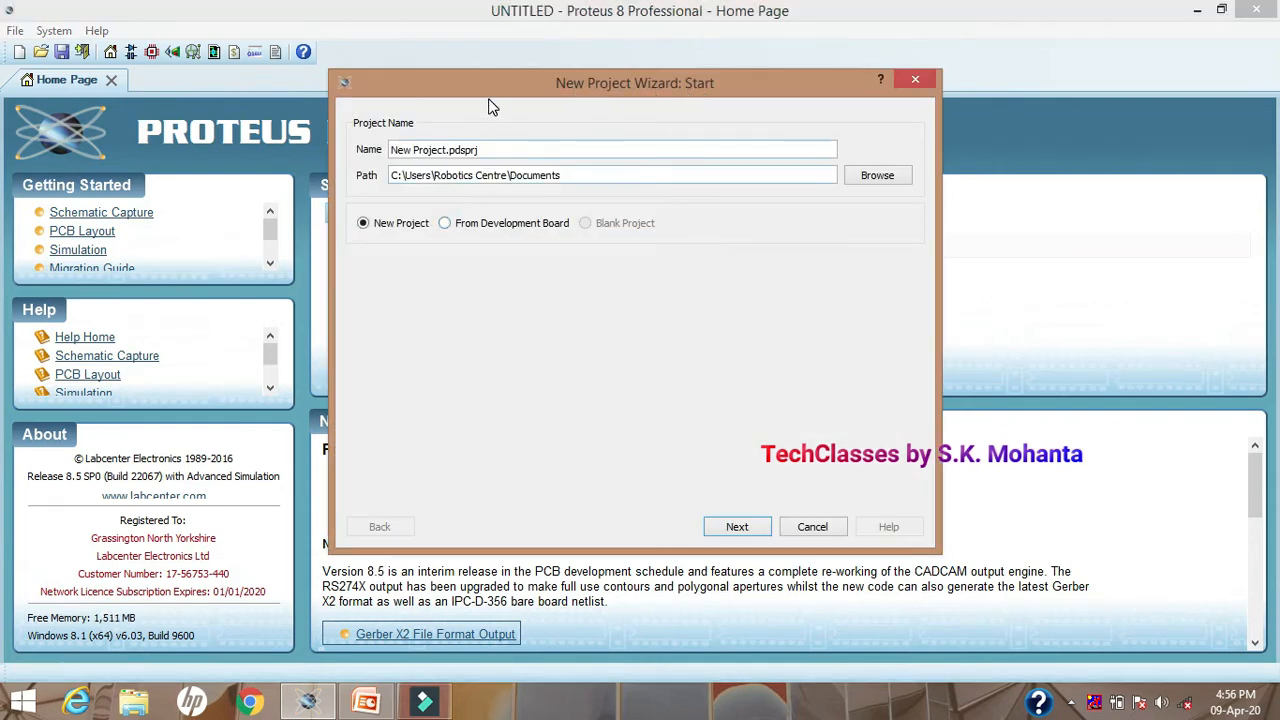
pyautogui.moveTo(488, 150); pyautogui.dragTo(383, 160)
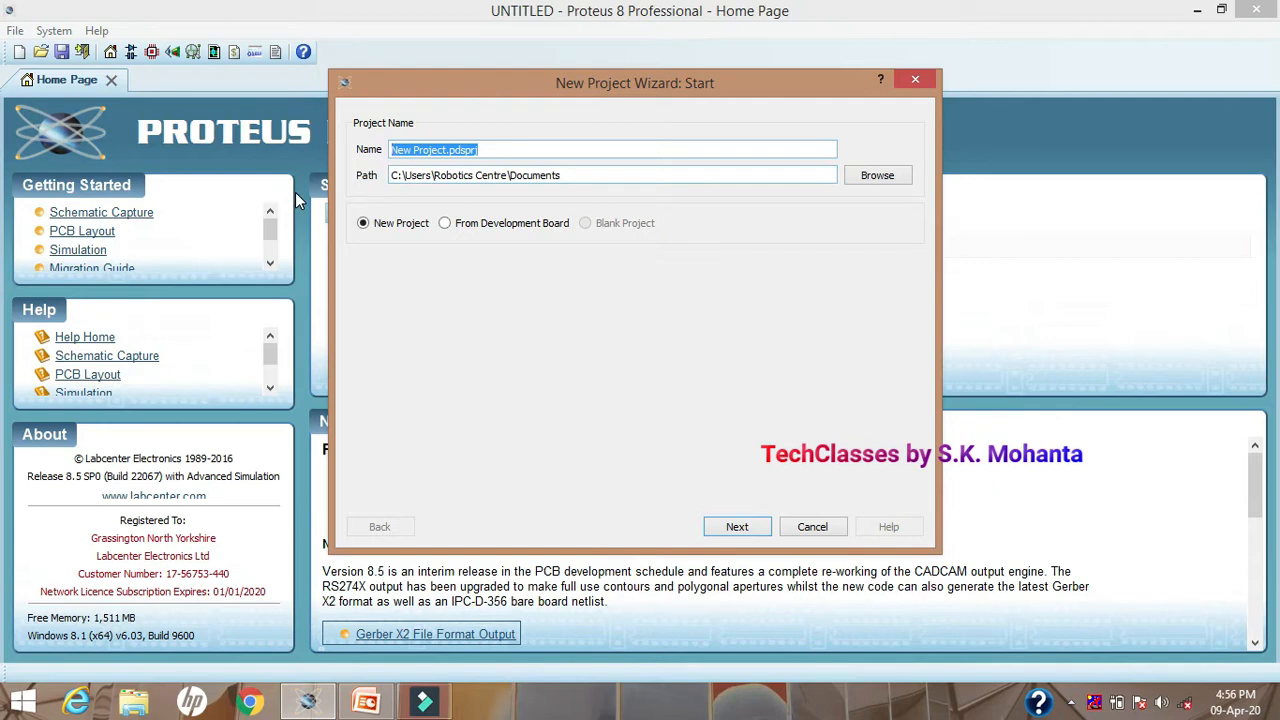
pyautogui.write('LDR SENSOR')
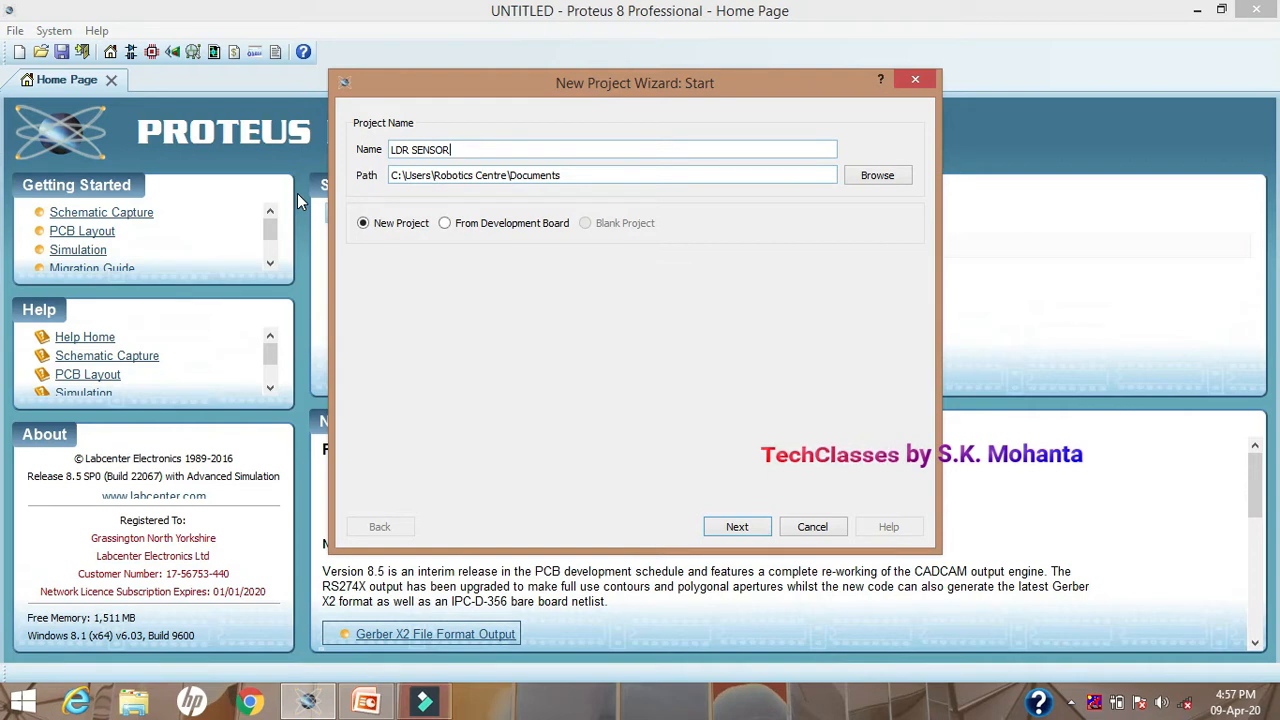
pyautogui.click(874, 186)
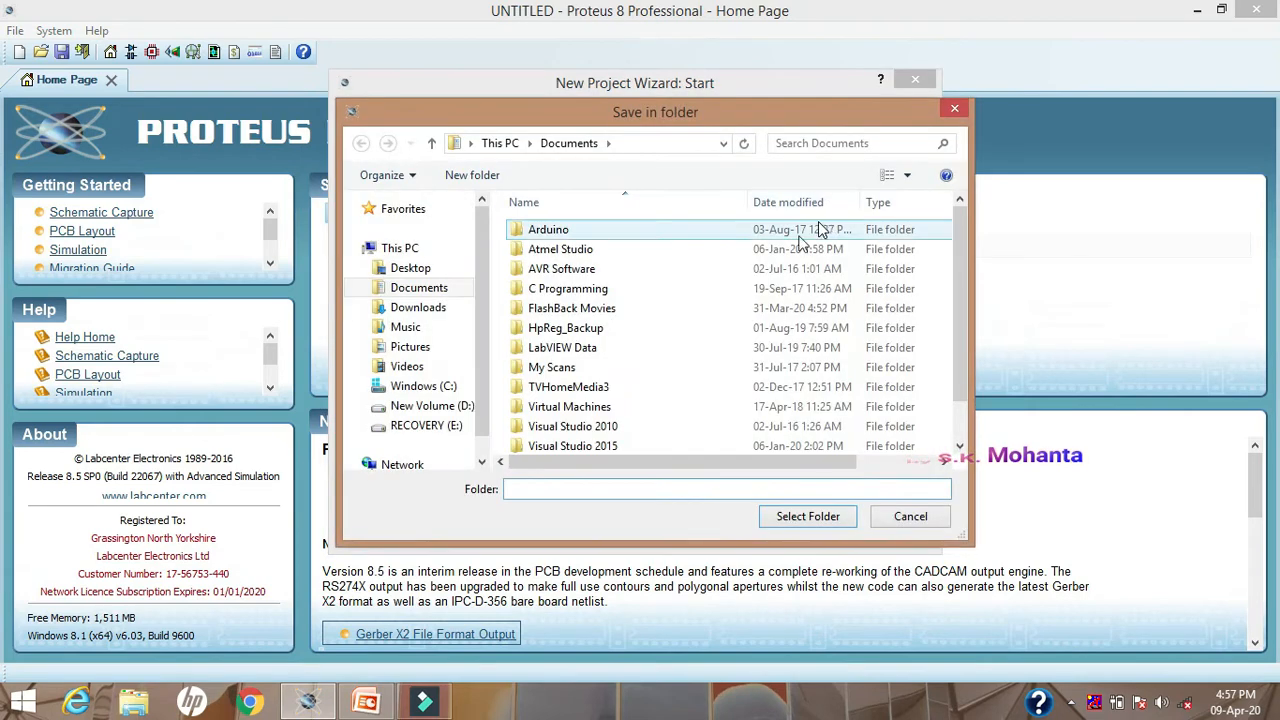
pyautogui.click(908, 518)
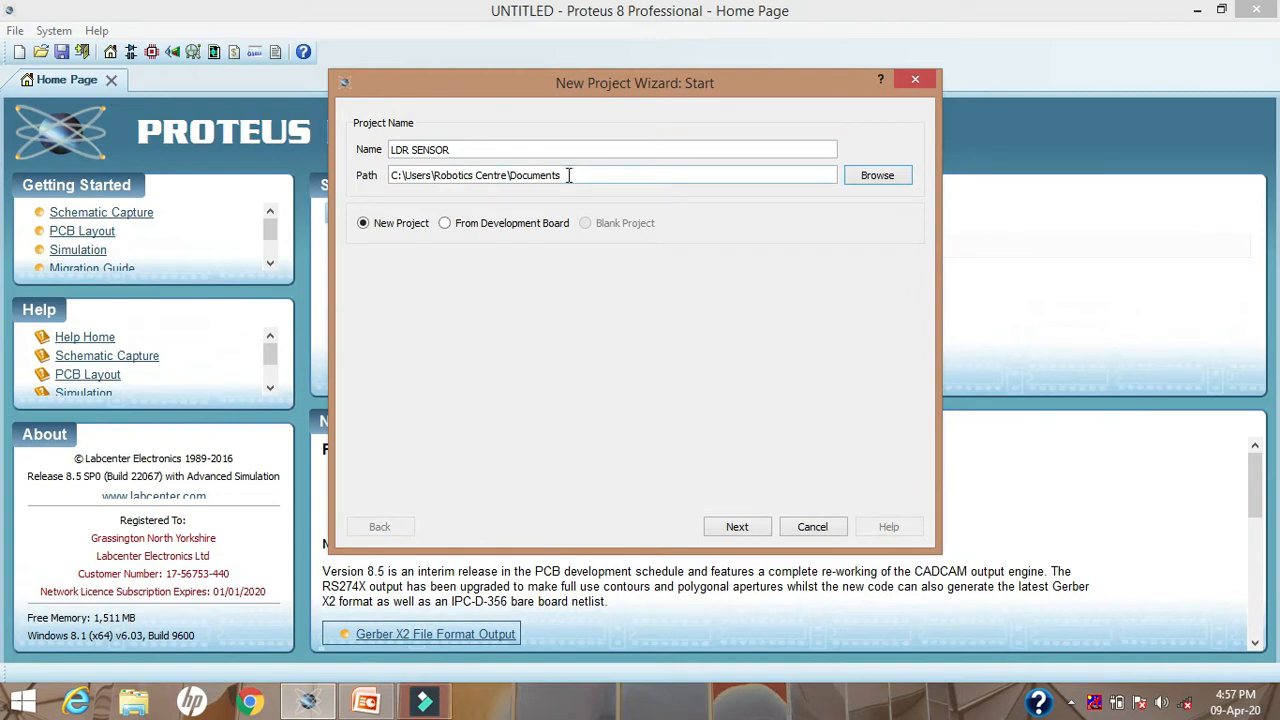
pyautogui.click(730, 526)
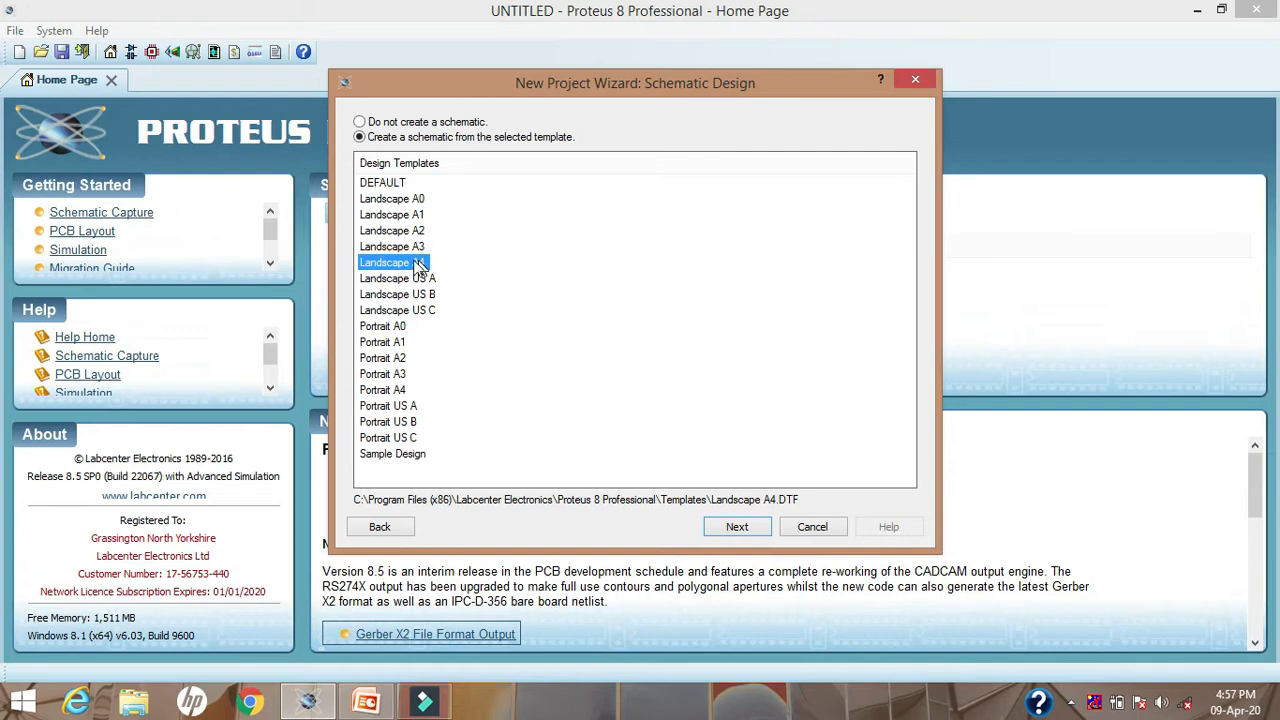
# Step: Create the project with a Landscape A4 schematic, no PCB layout and no firmware project
pyautogui.click(736, 527)
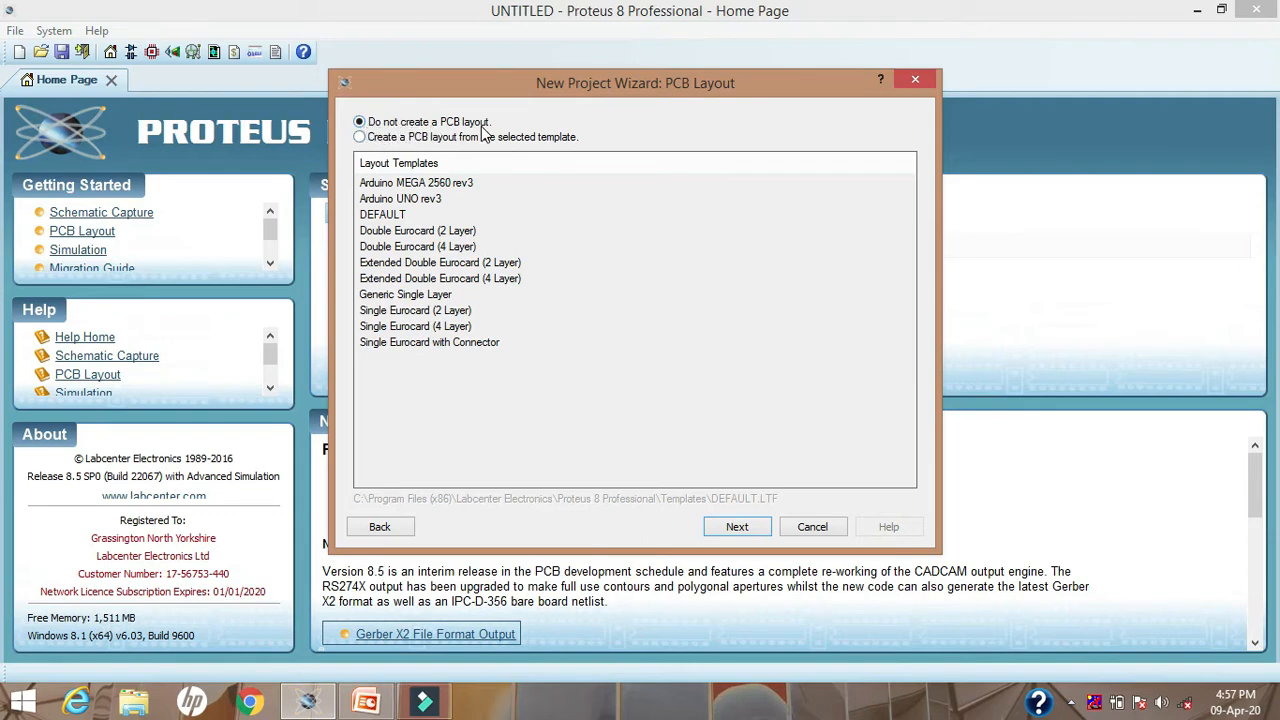
pyautogui.click(730, 526)
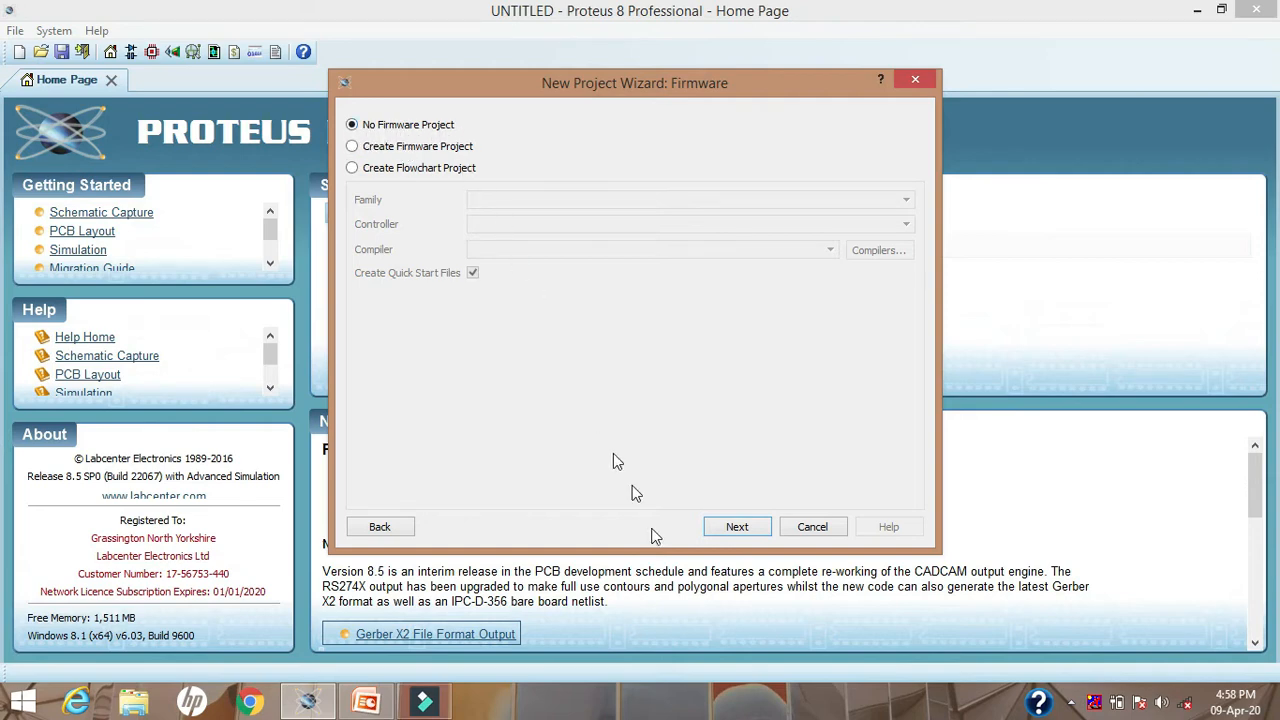
pyautogui.click(742, 530)
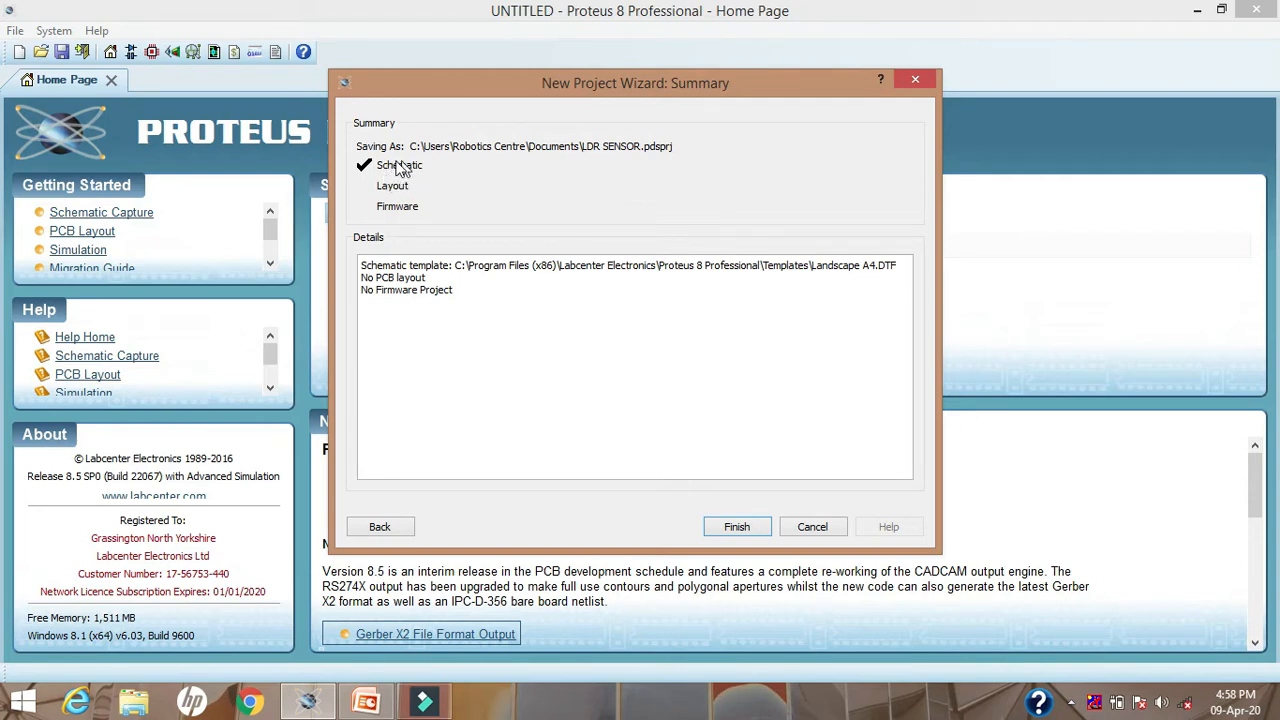
pyautogui.click(737, 527)
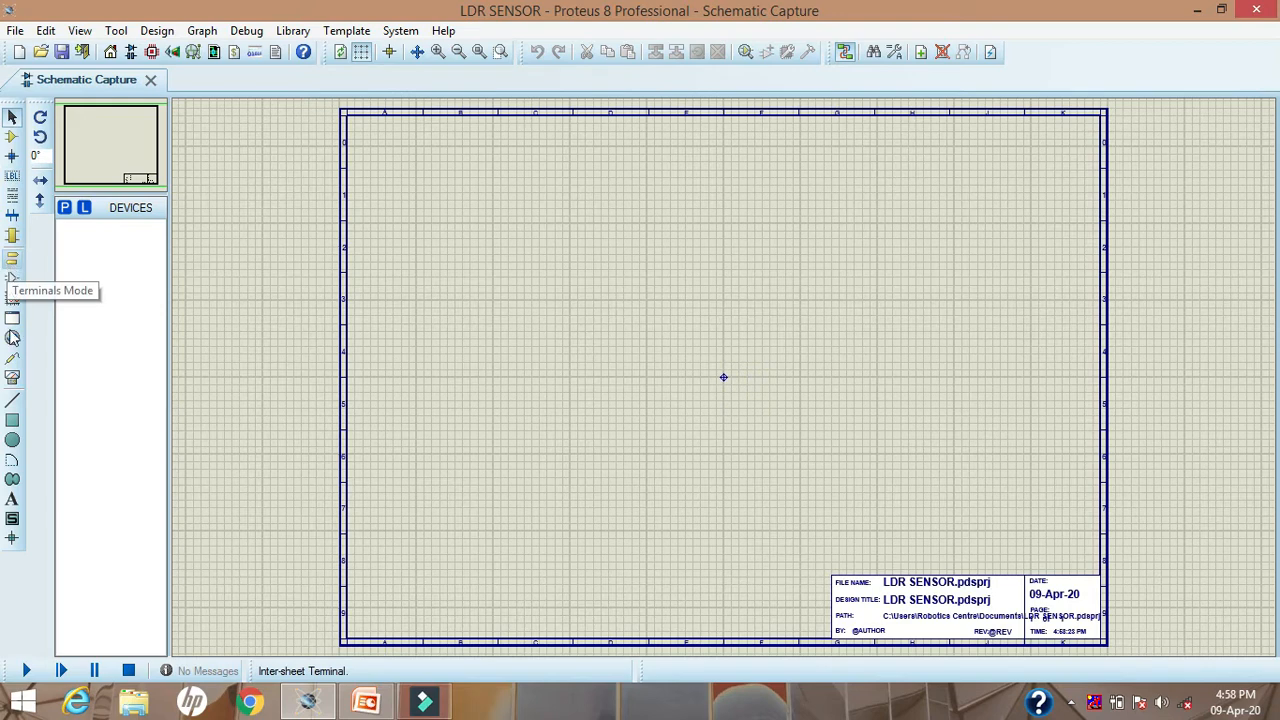
# Step: Find the light-dependent resistor parts with the keyword LDR and add TORCH_LDR to the device list
pyautogui.click(12, 119)
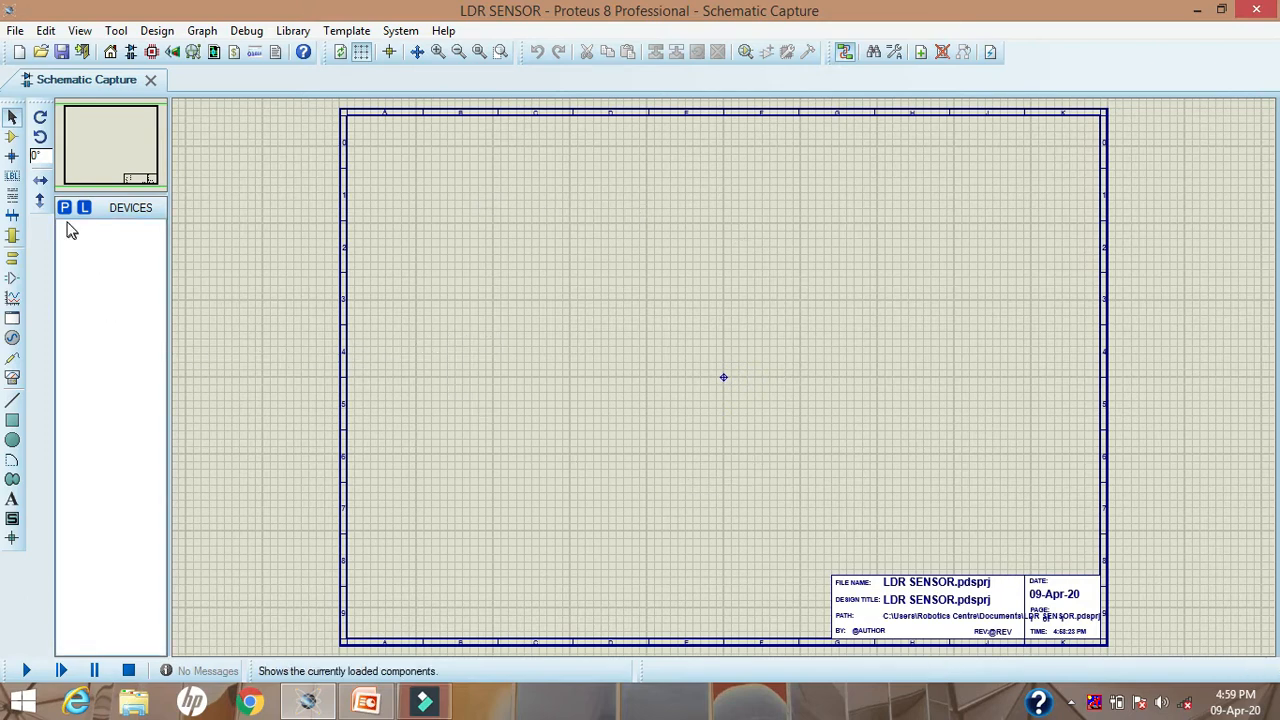
pyautogui.click(12, 138)
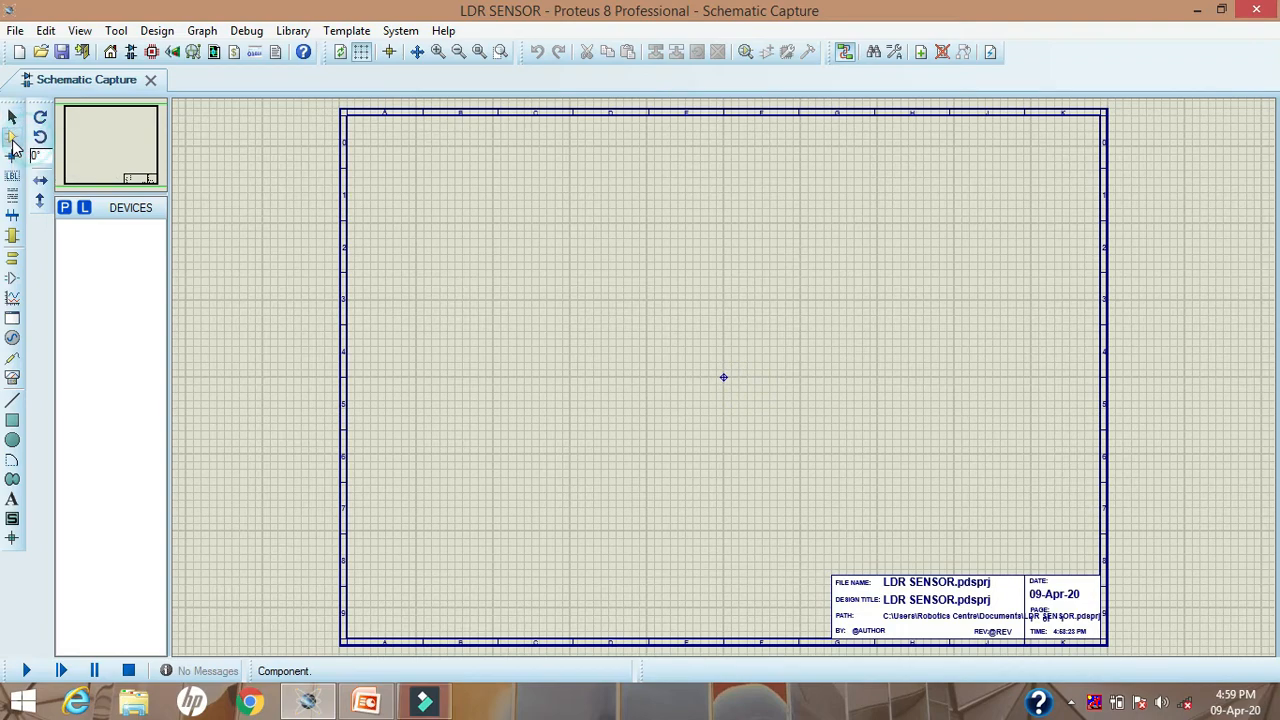
pyautogui.click(65, 209)
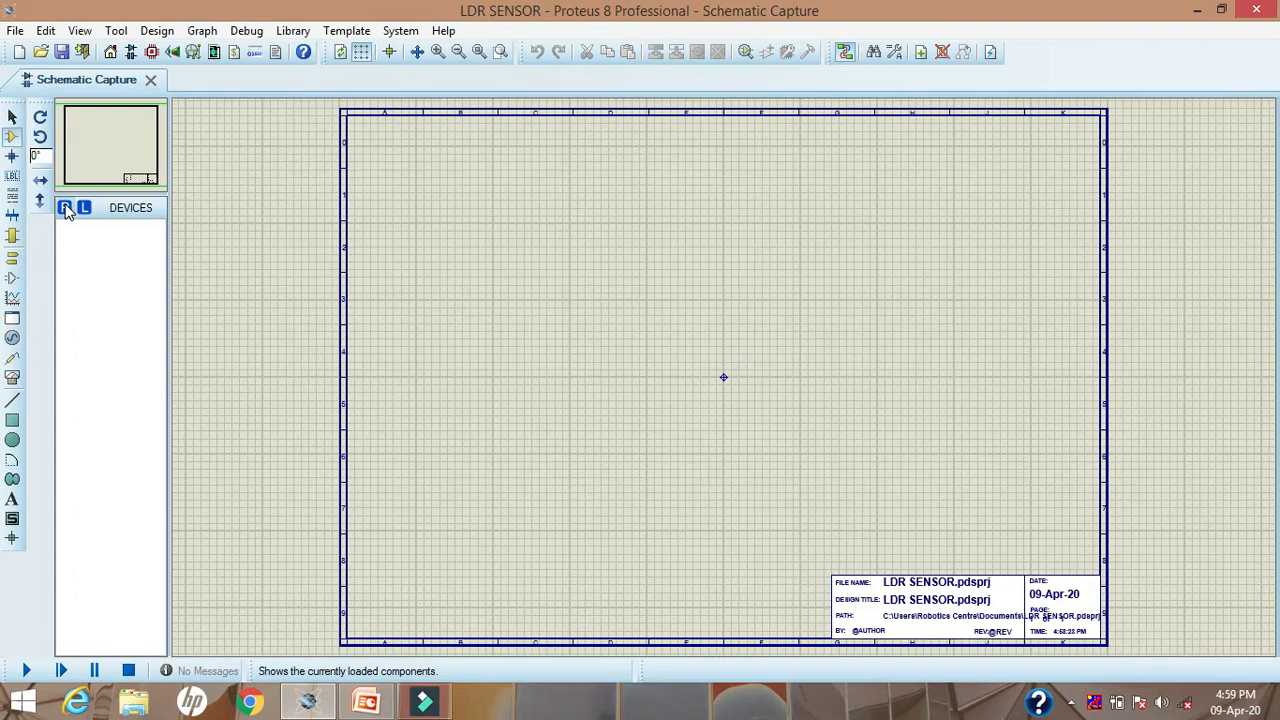
pyautogui.click(65, 209)
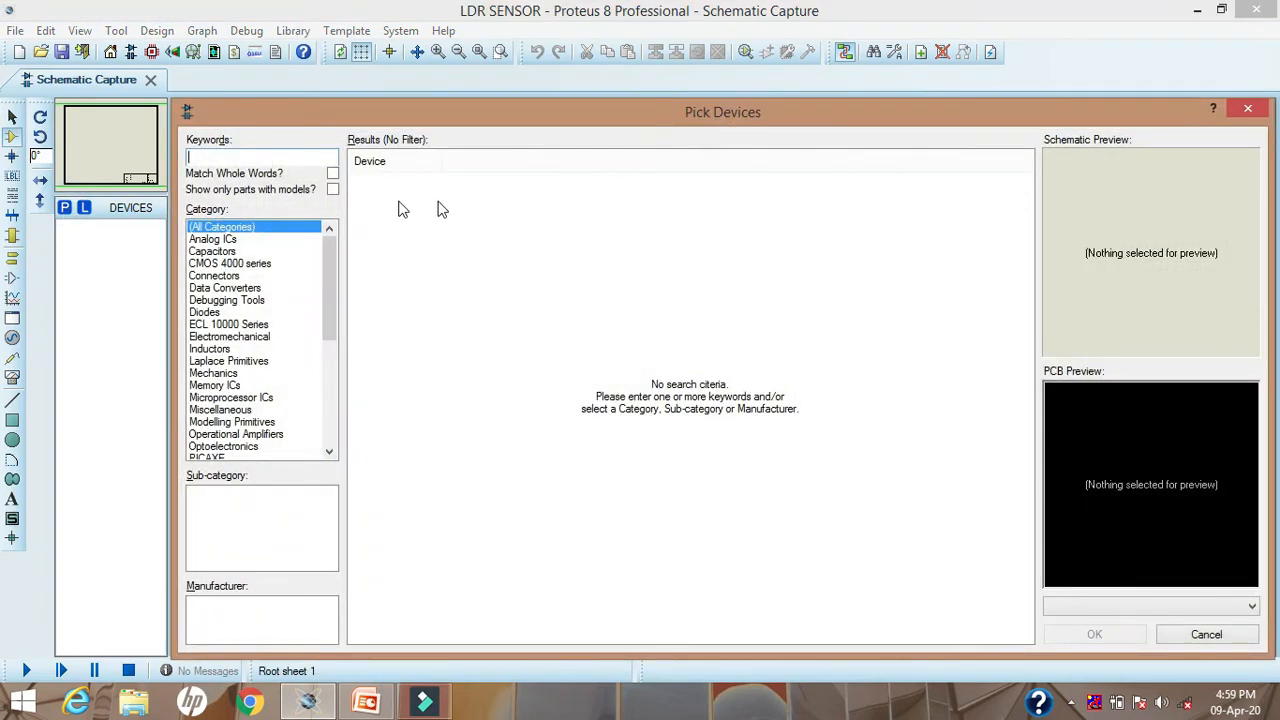
pyautogui.click(198, 156)
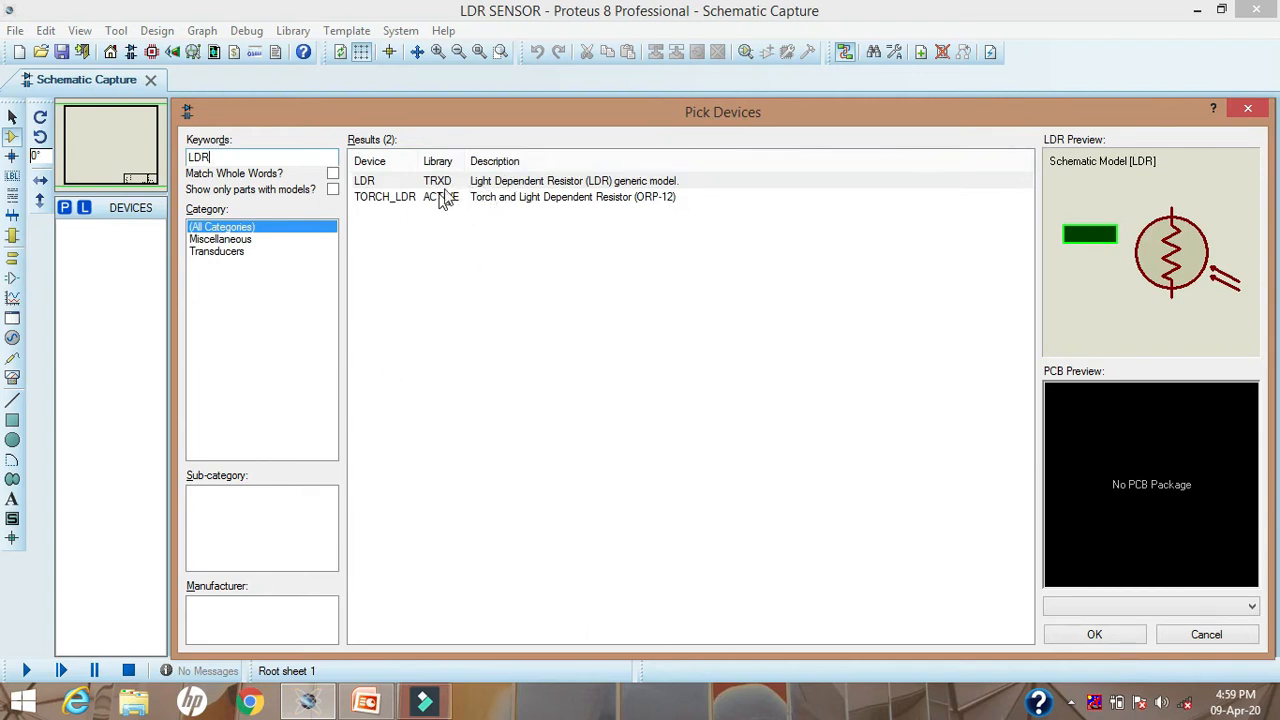
pyautogui.click(500, 186)
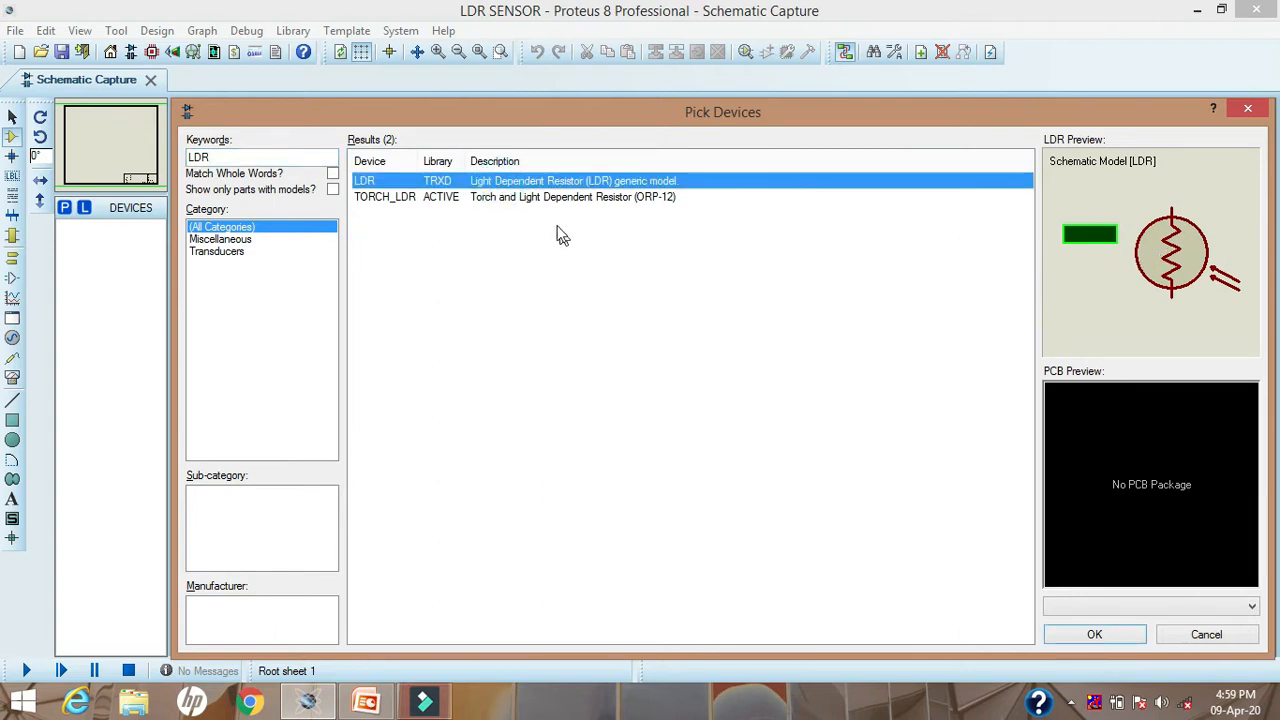
pyautogui.click(555, 200)
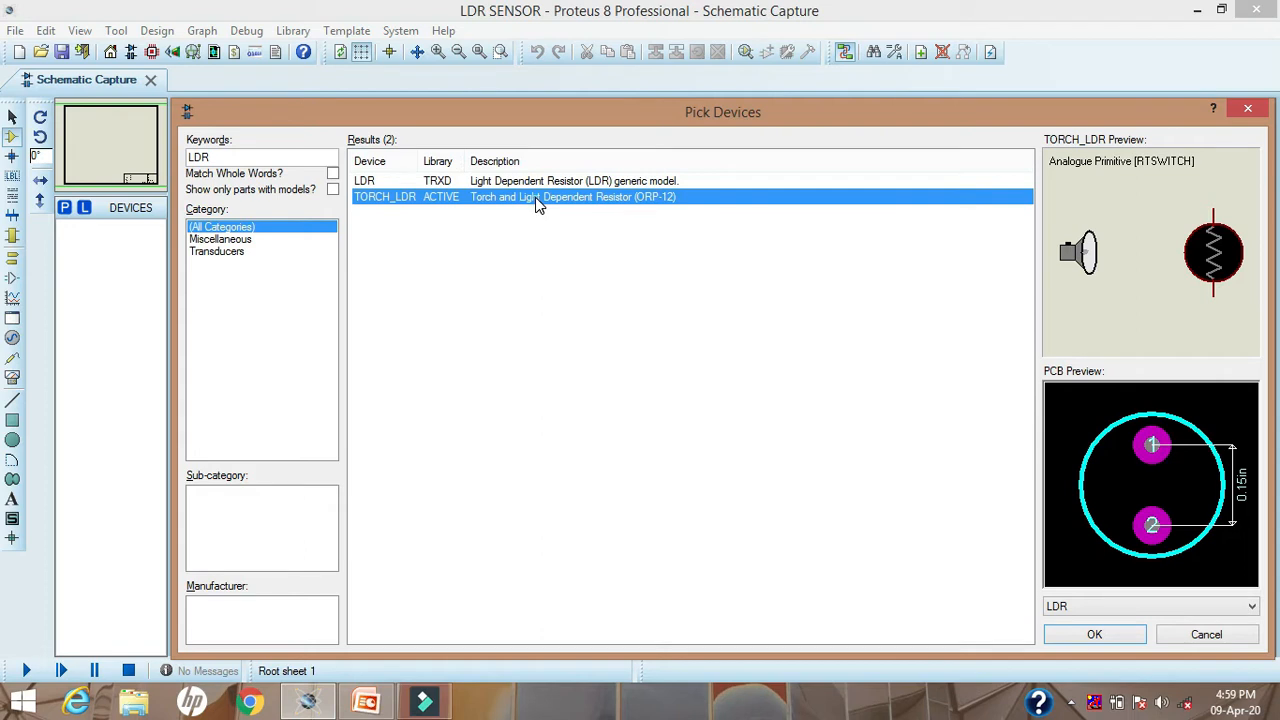
pyautogui.doubleClick(535, 197)
# Step: Search for 10K parts, filter to 0.6W Metal Film resistors, and add MINRES10K to the device list
pyautogui.moveTo(214, 157); pyautogui.dragTo(188, 157)
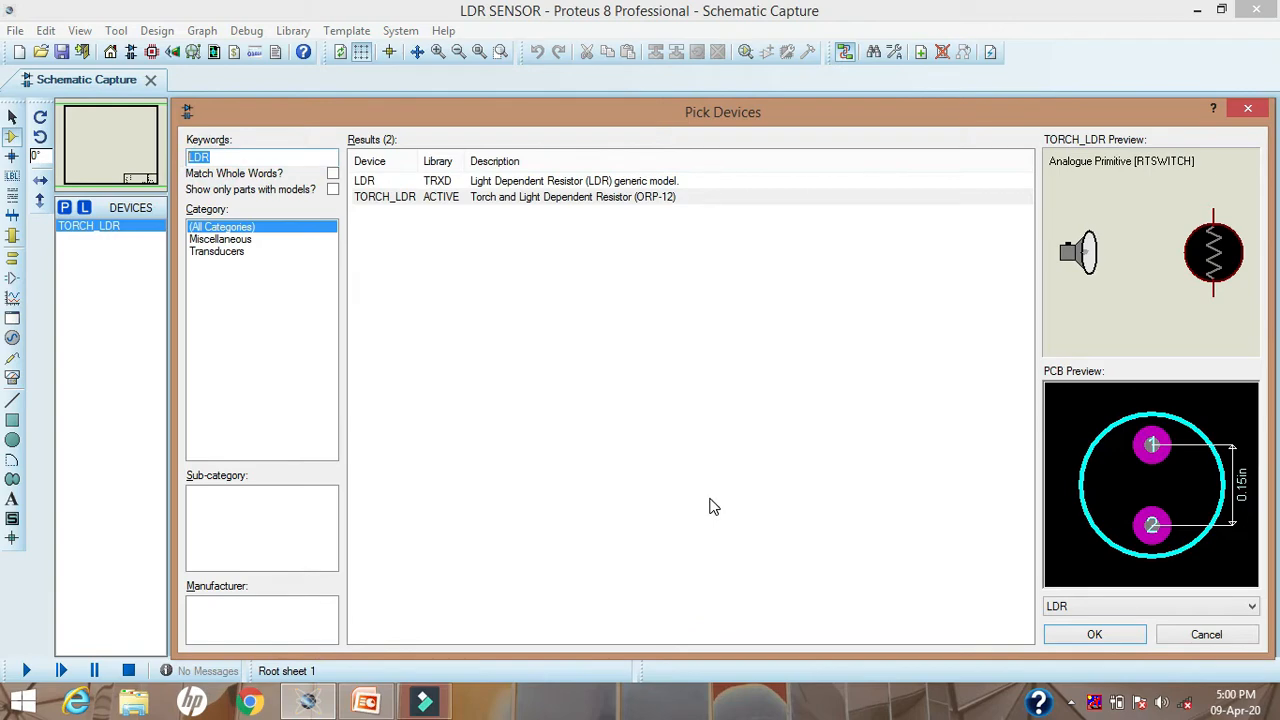
pyautogui.write('10K')
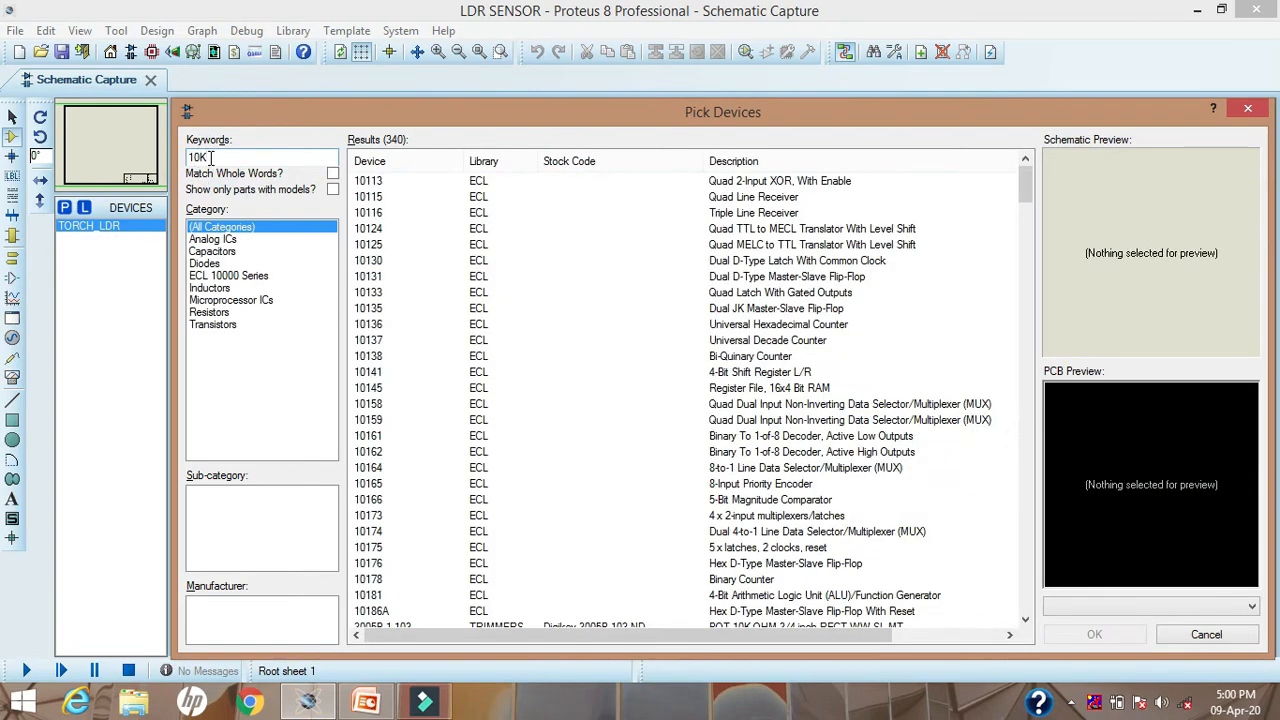
pyautogui.click(550, 294)
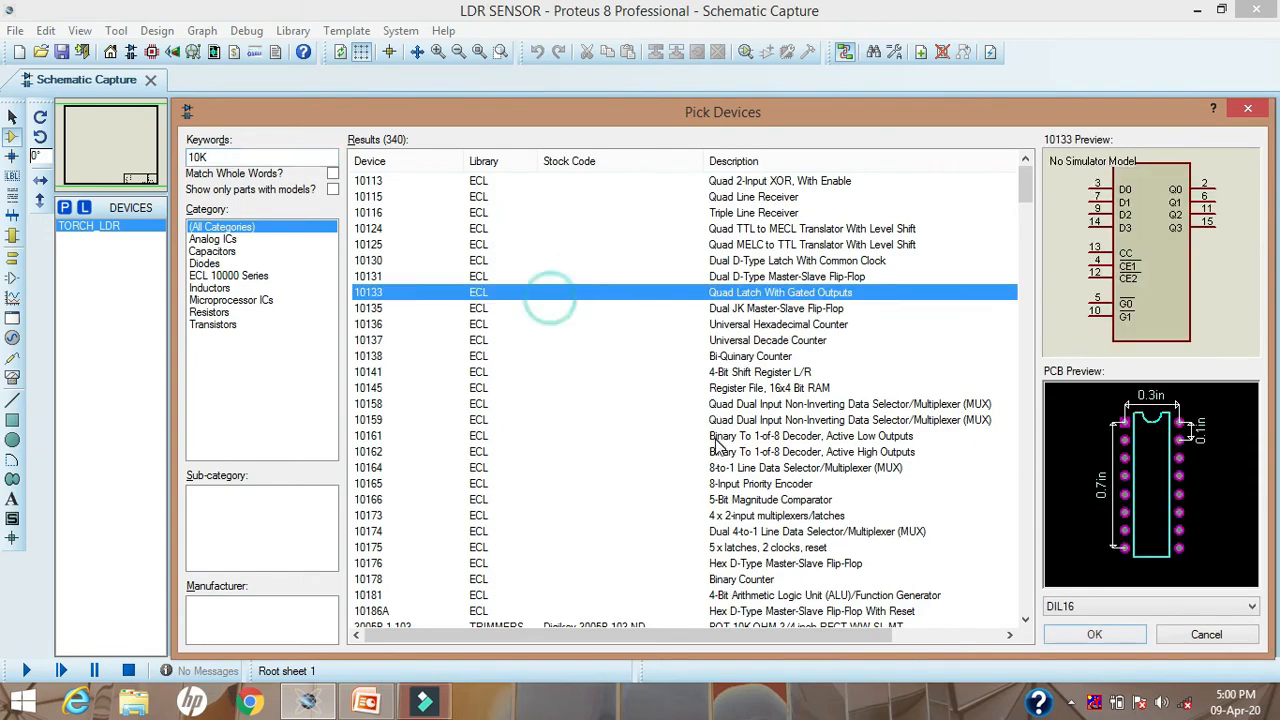
pyautogui.scroll(-17, 716, 445)
pyautogui.scroll(8, 716, 448)
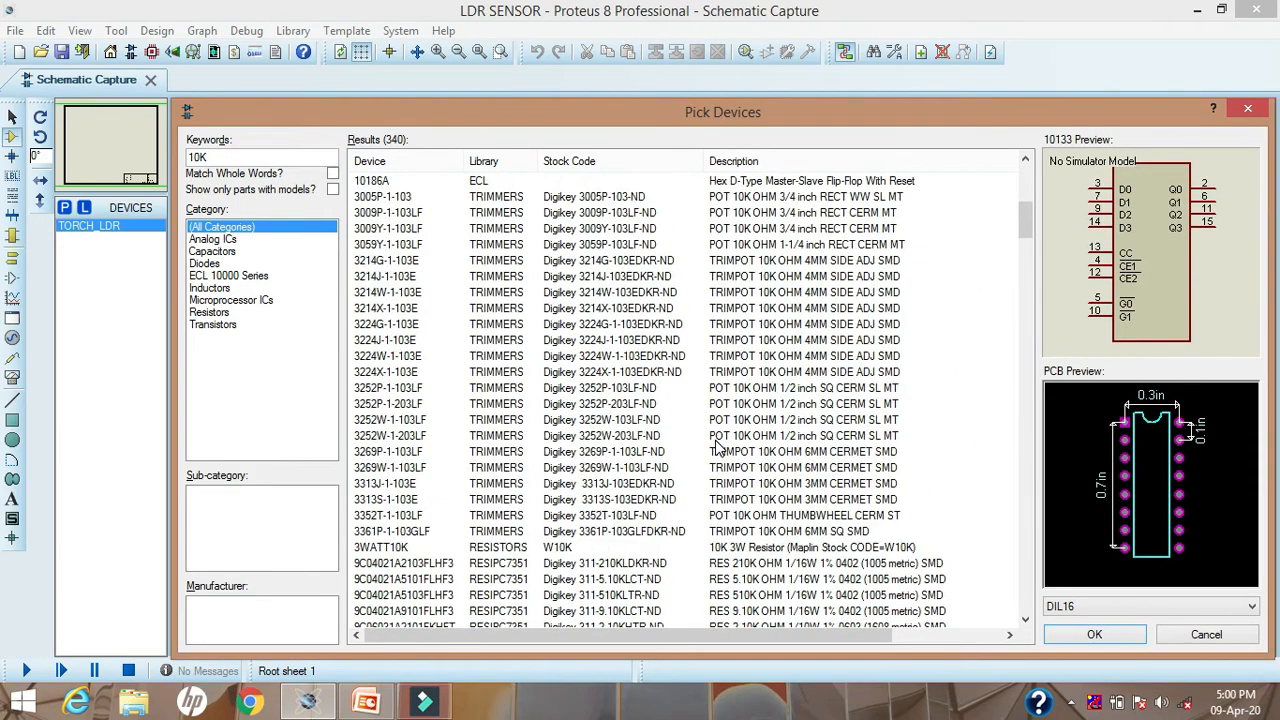
pyautogui.scroll(4, 716, 448)
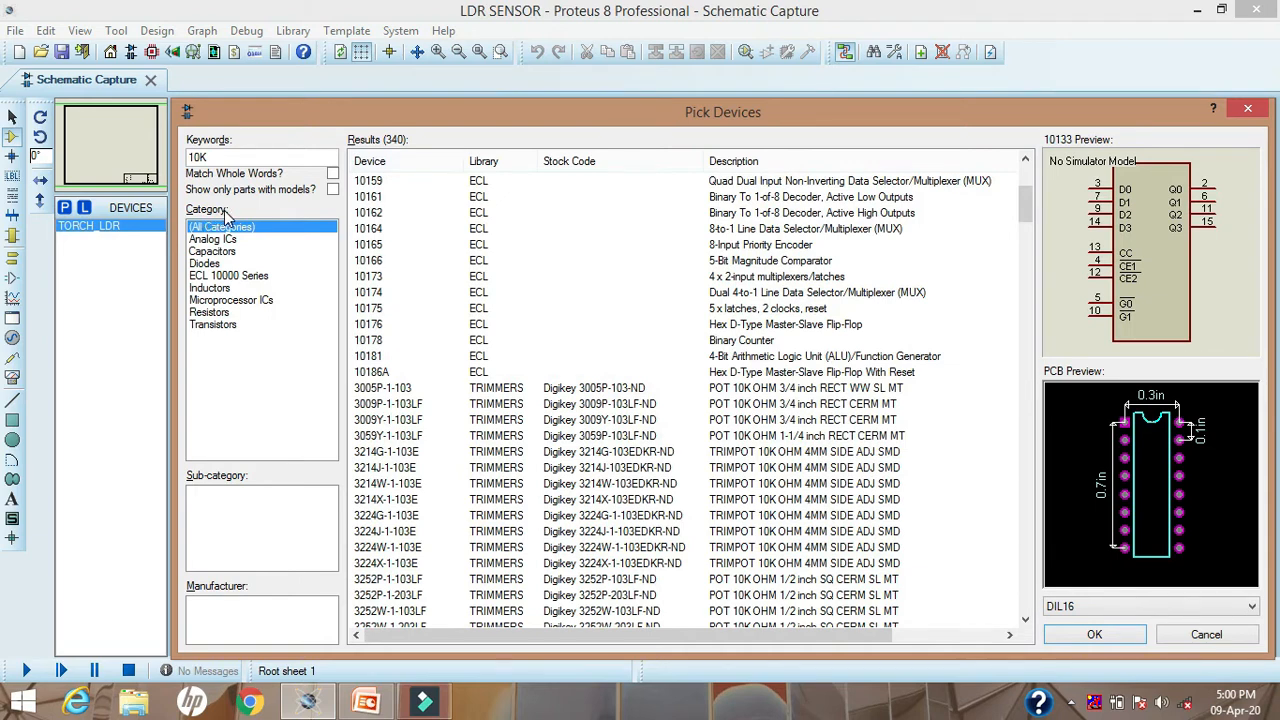
pyautogui.click(210, 315)
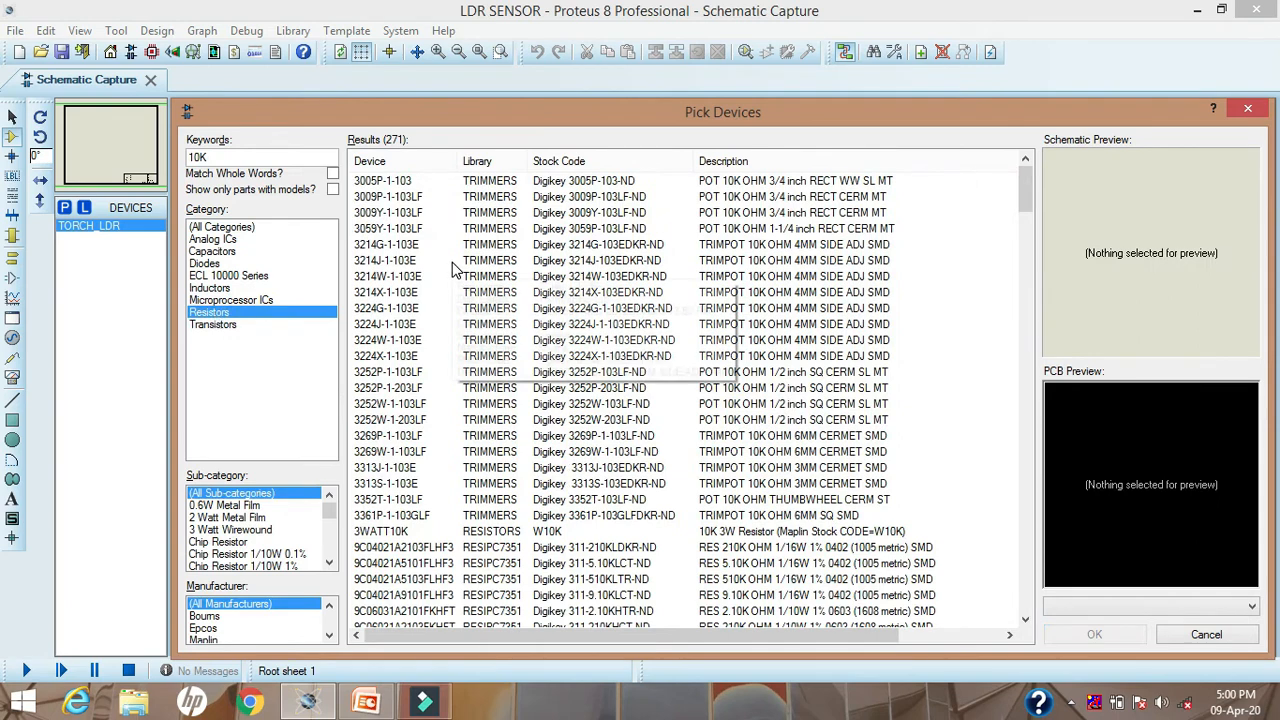
pyautogui.moveTo(452, 264)
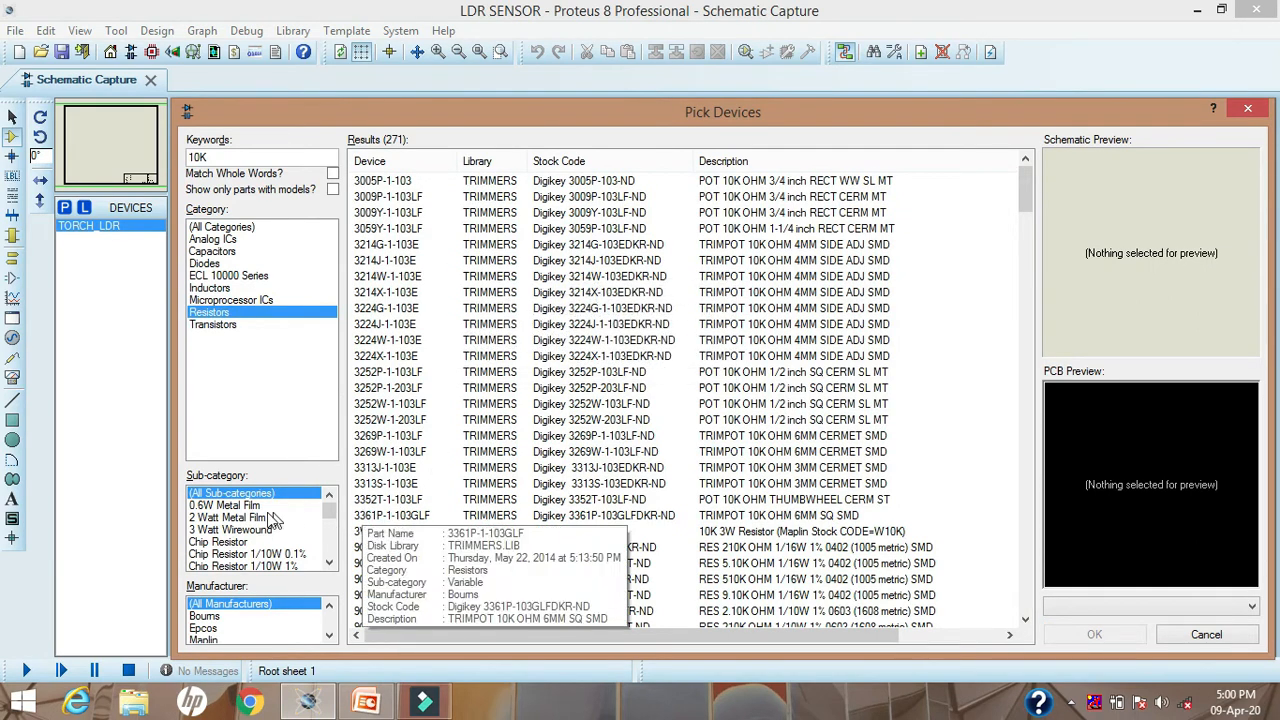
pyautogui.click(207, 530)
pyautogui.click(205, 518)
pyautogui.click(212, 506)
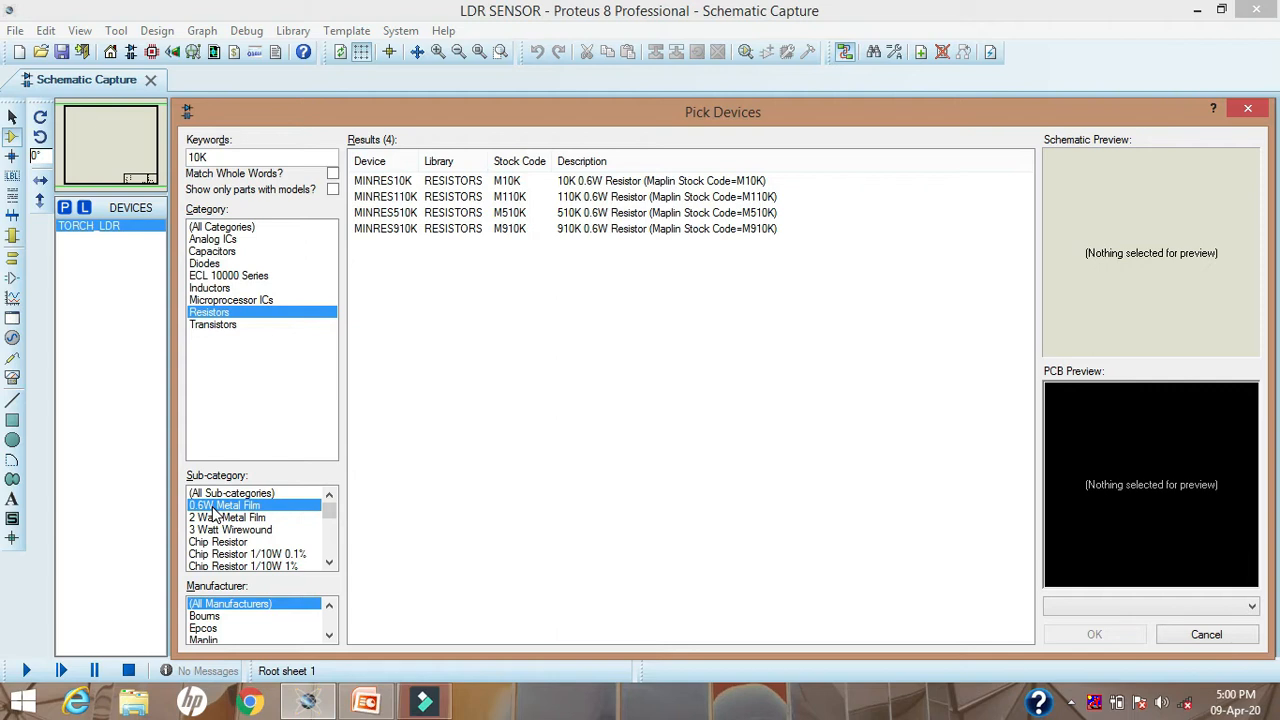
pyautogui.doubleClick(508, 181)
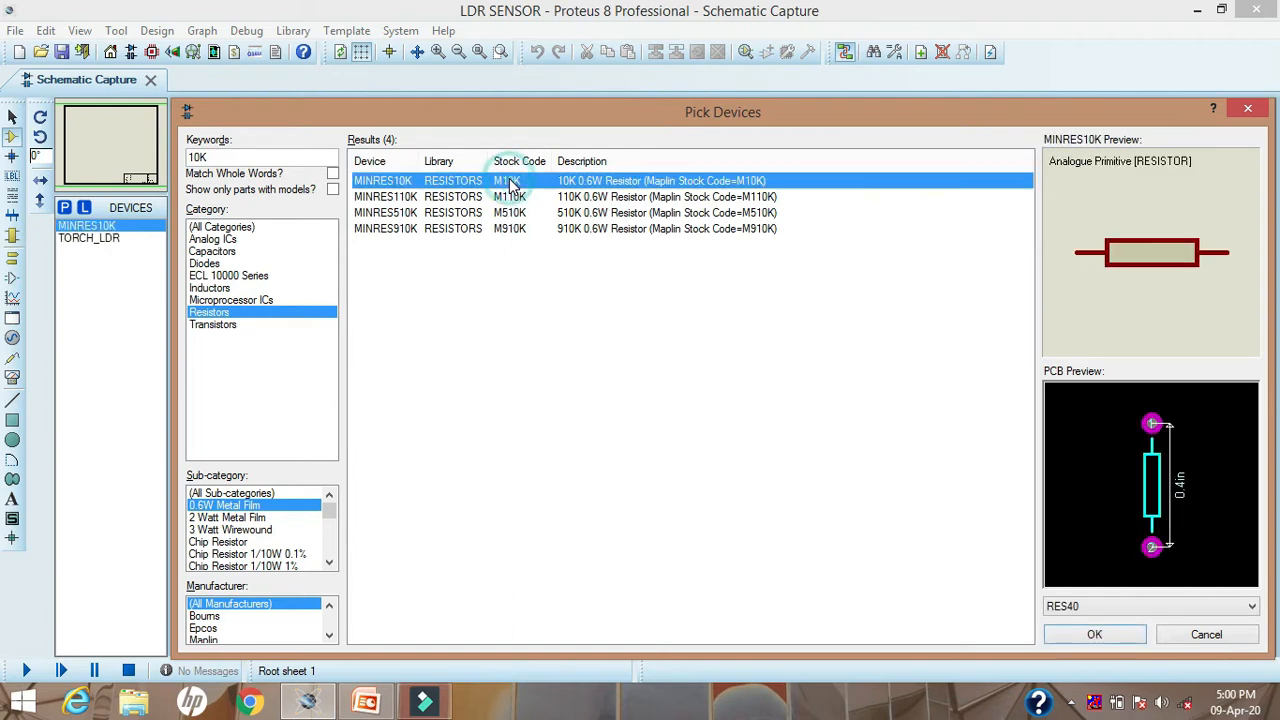
# Step: Search for 220R within the resistors and add MINRES220R to the device list
pyautogui.doubleClick(248, 160)
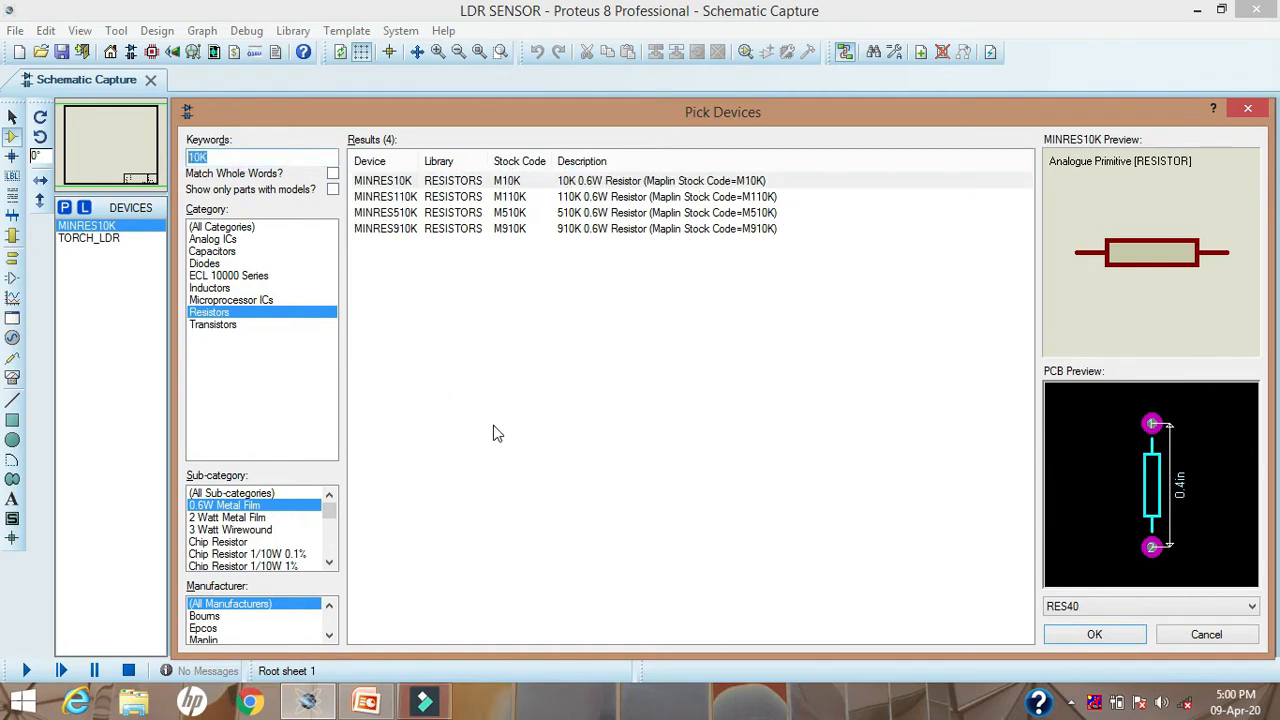
pyautogui.write('220R')
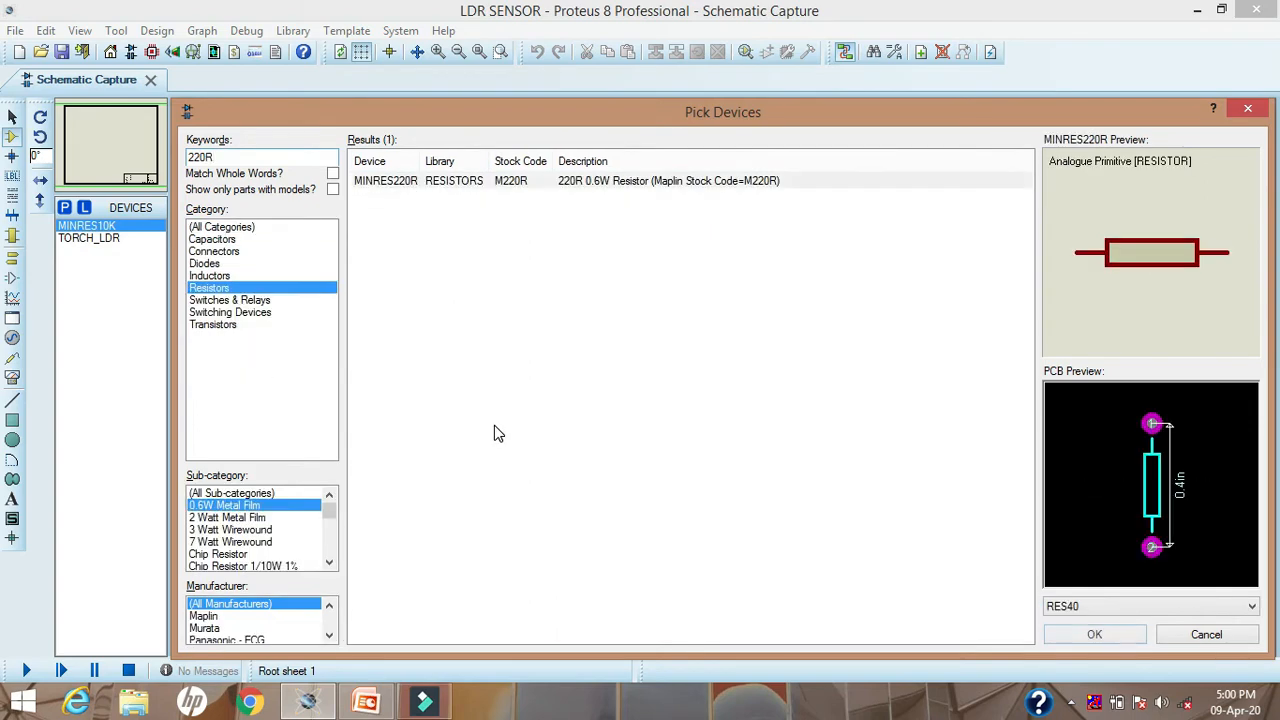
pyautogui.doubleClick(462, 190)
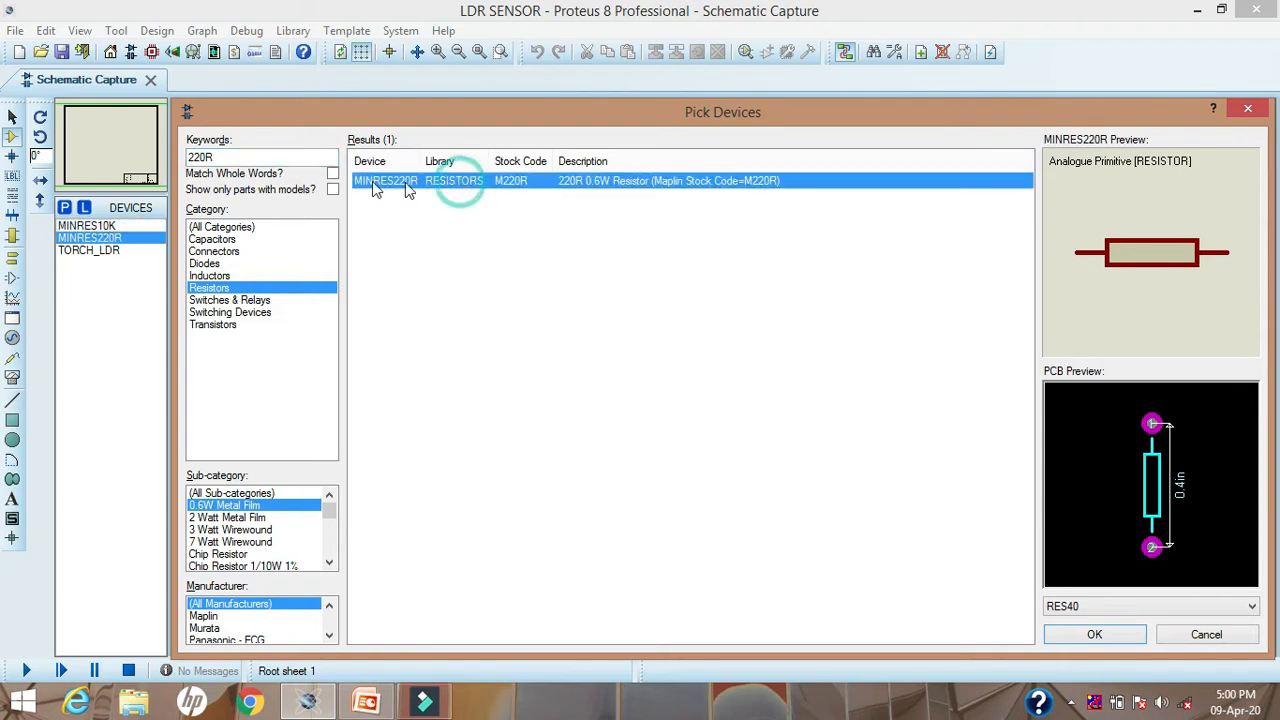
# Step: Search for parts with the keyword LM358 and add the LM358N op-amp from the OPAMP library to the device list
pyautogui.doubleClick(228, 156)
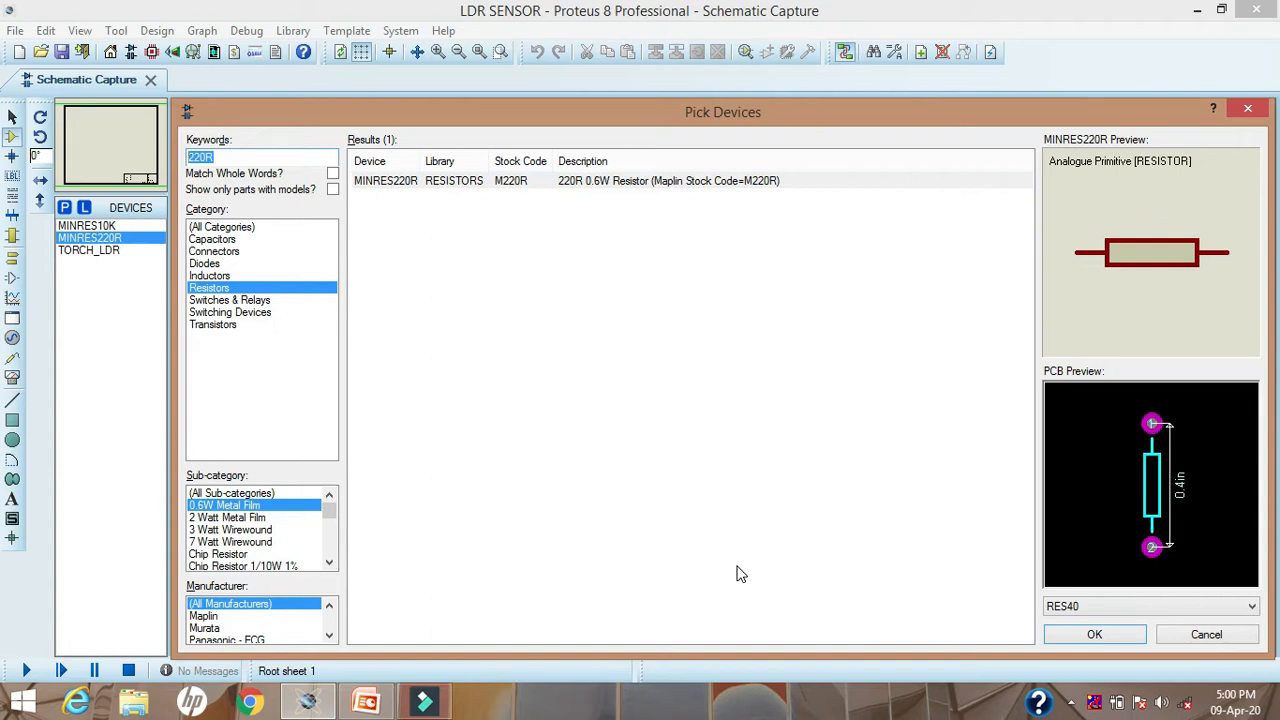
pyautogui.write('LM3')
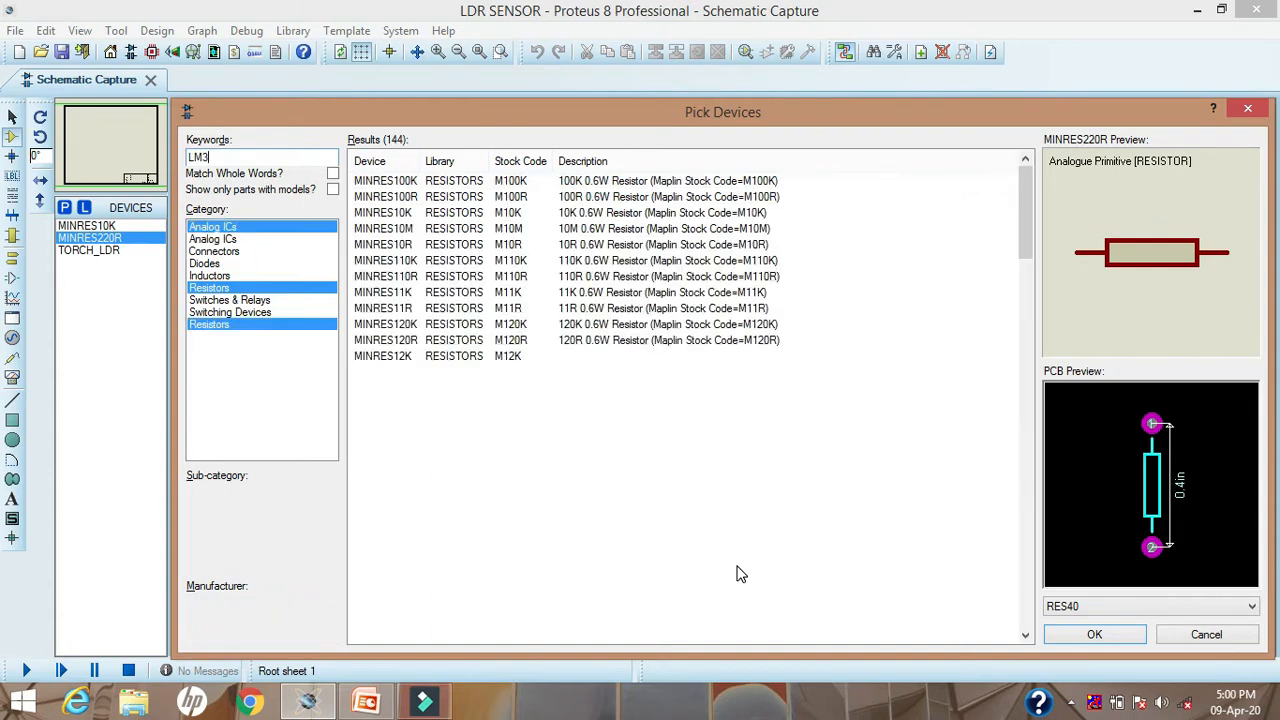
pyautogui.write('58')
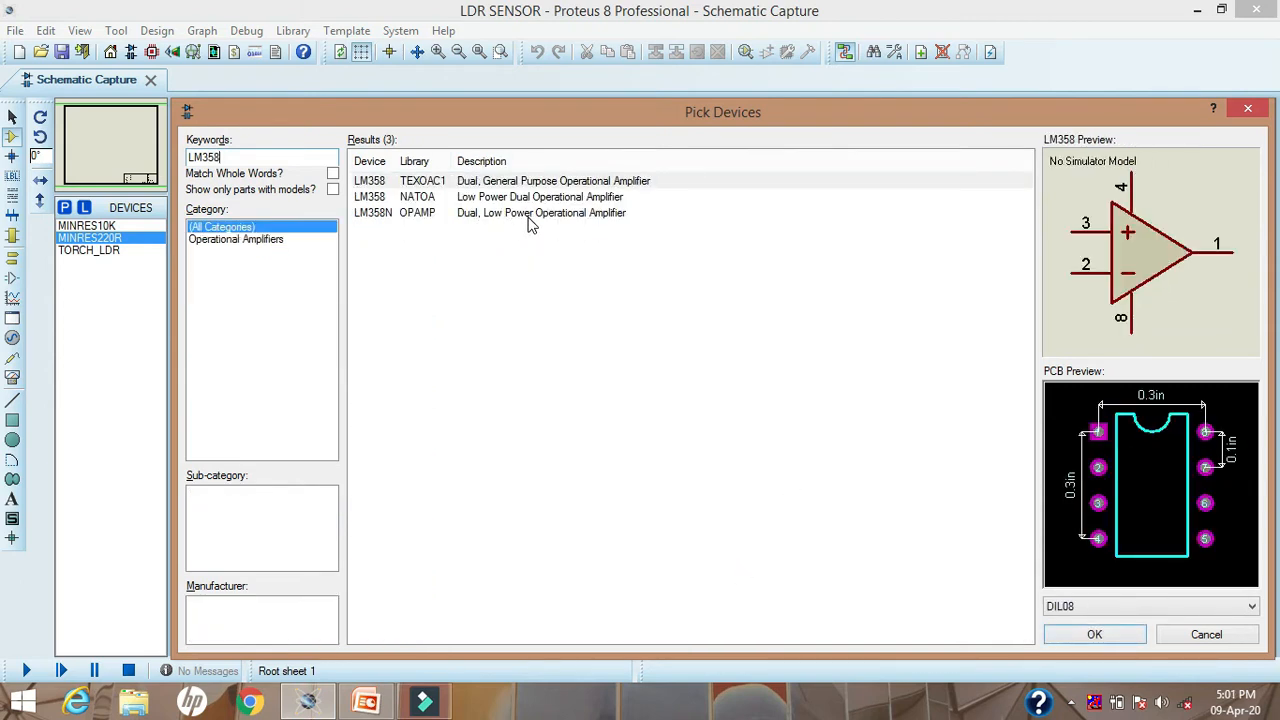
pyautogui.click(396, 215)
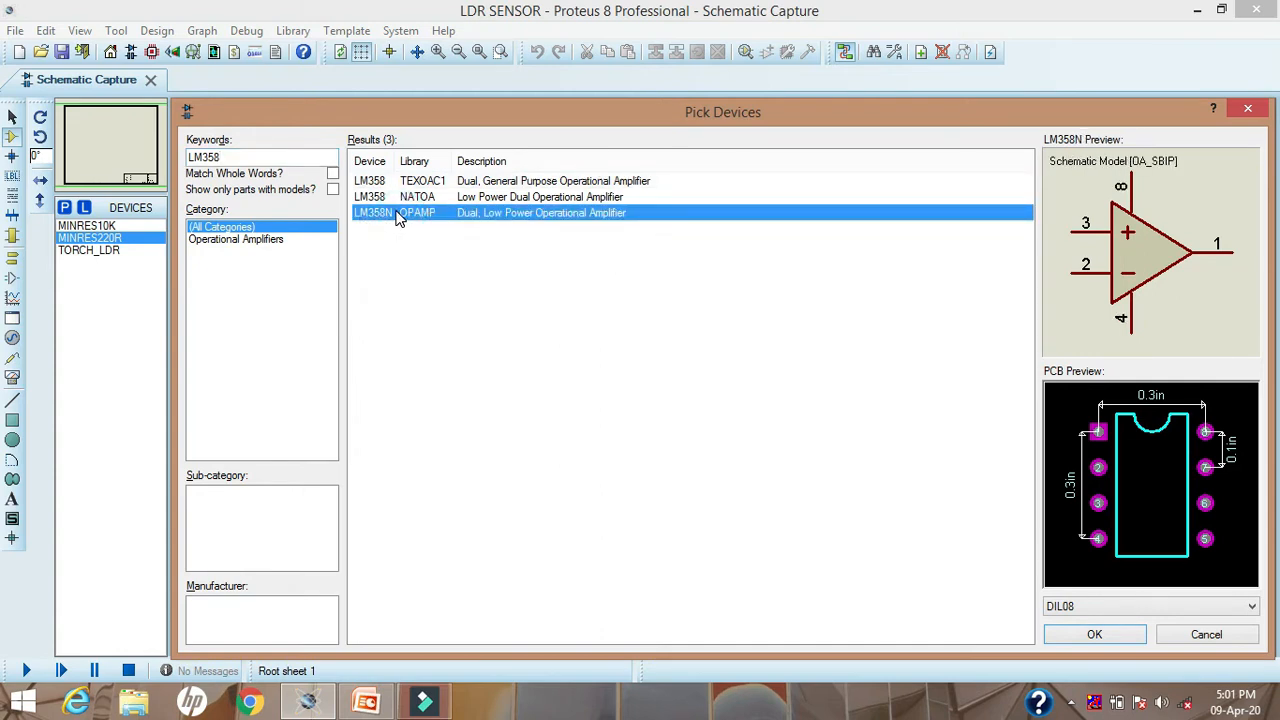
pyautogui.doubleClick(396, 215)
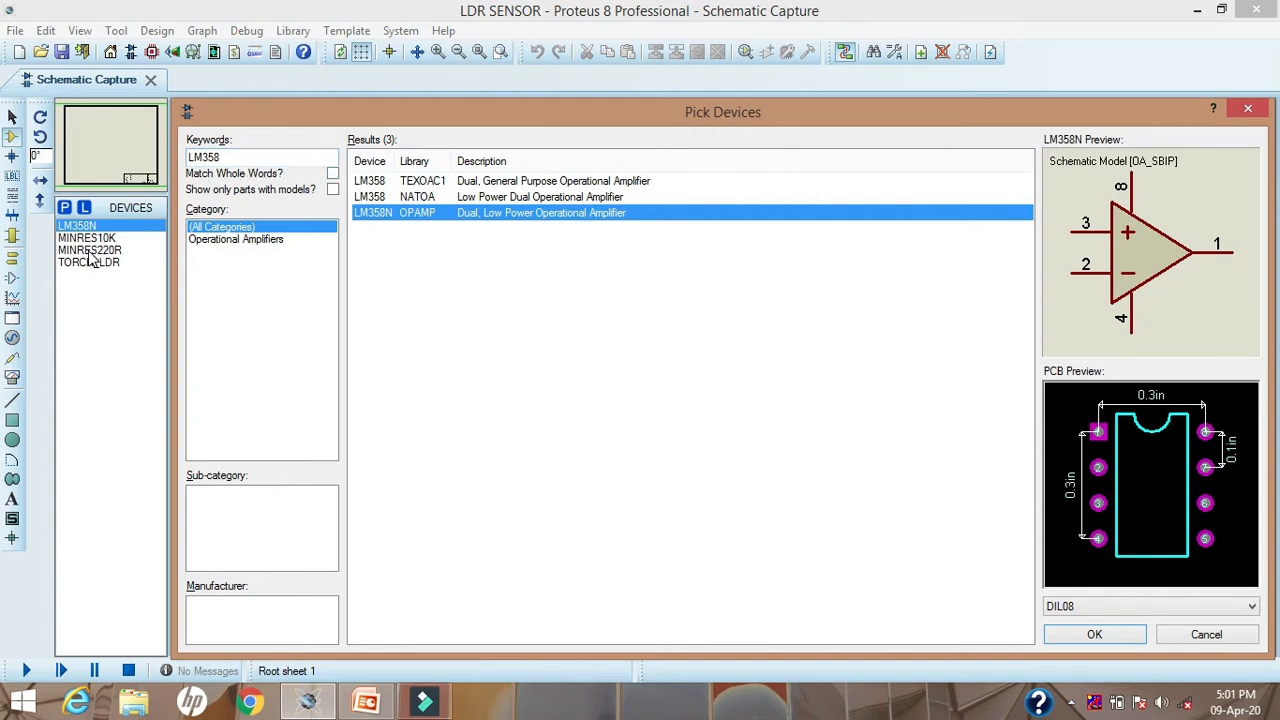
# Step: Search for parts with the keyword LED-Y, add LED-YELLOW to the device list and close the device picker
pyautogui.doubleClick(239, 158)
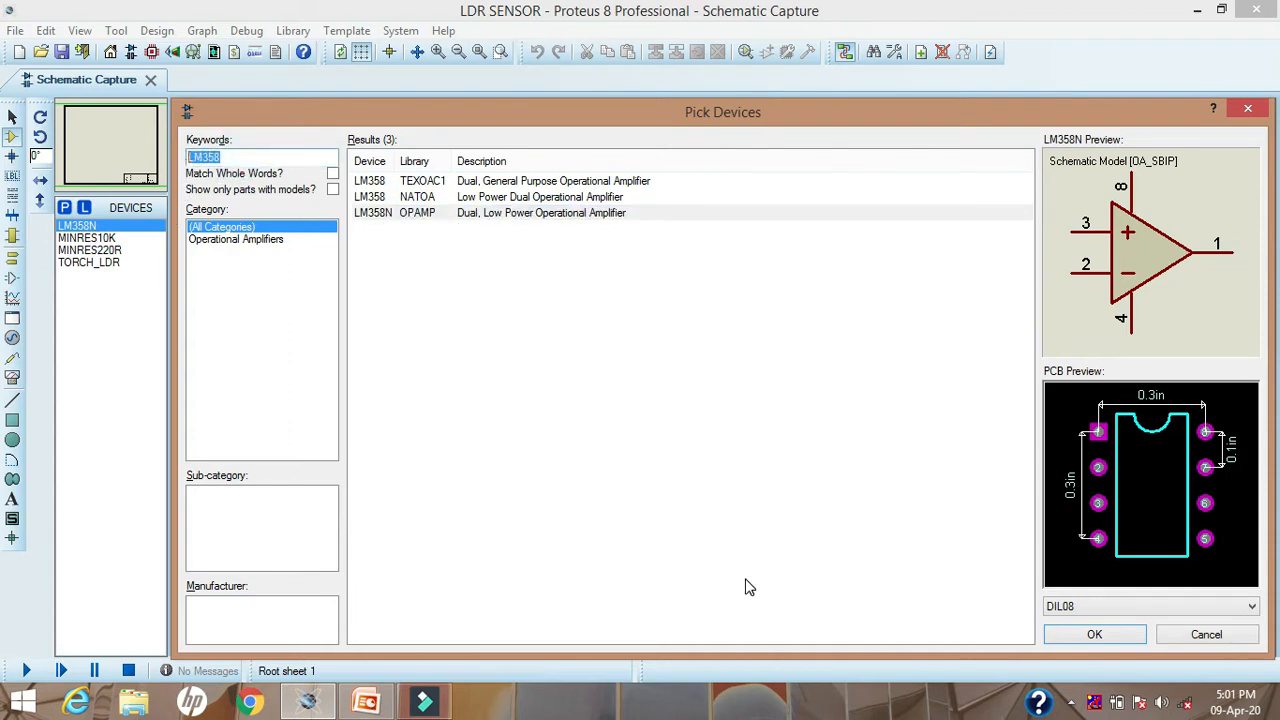
pyautogui.write('LED')
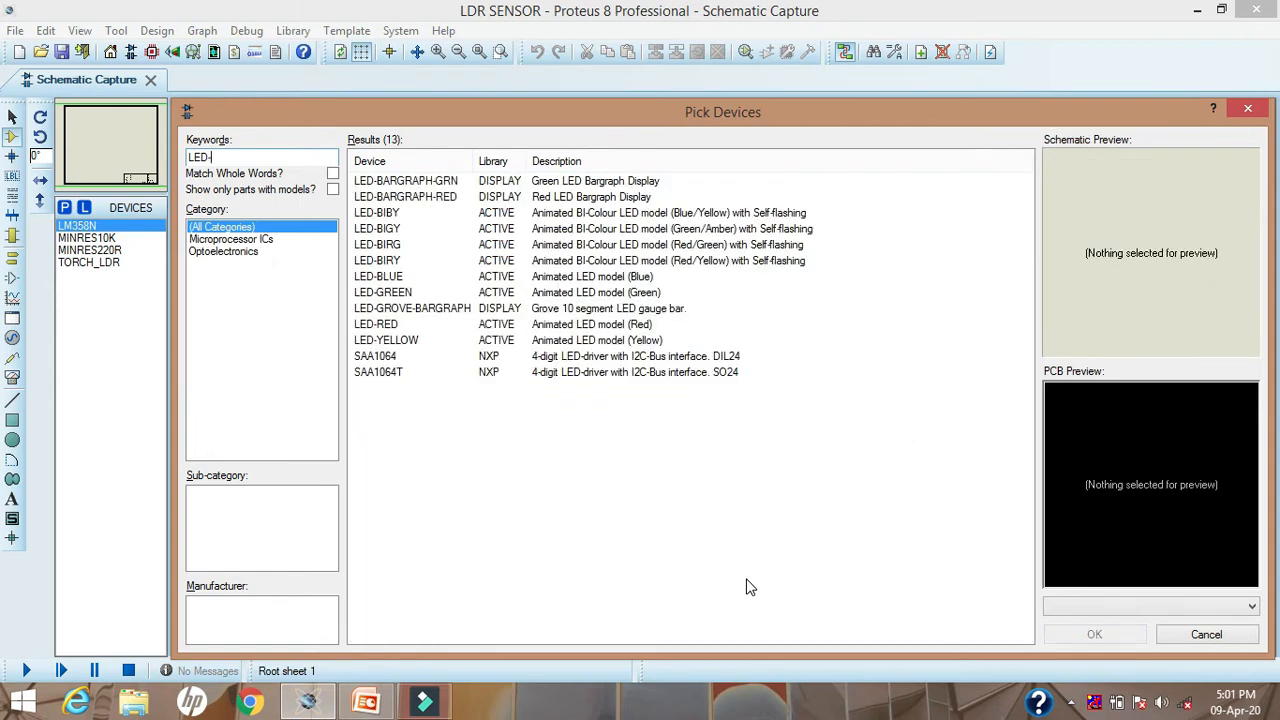
pyautogui.write('-Y')
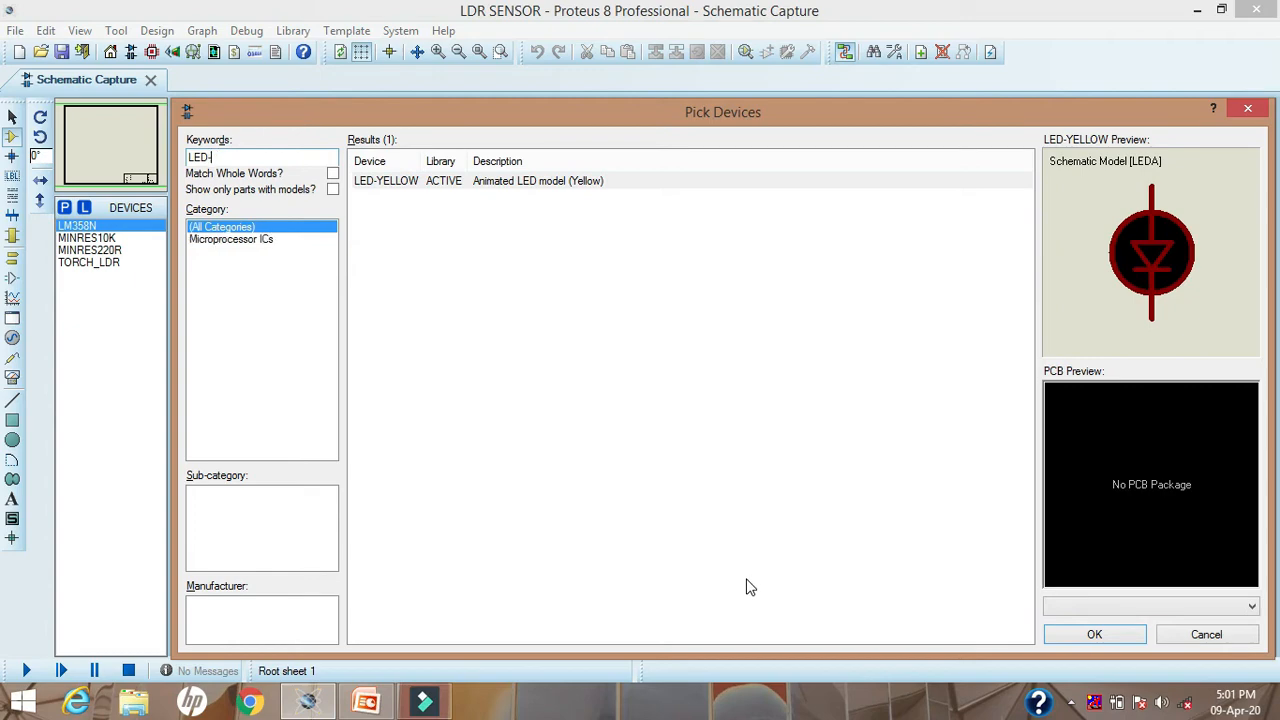
pyautogui.write('G')
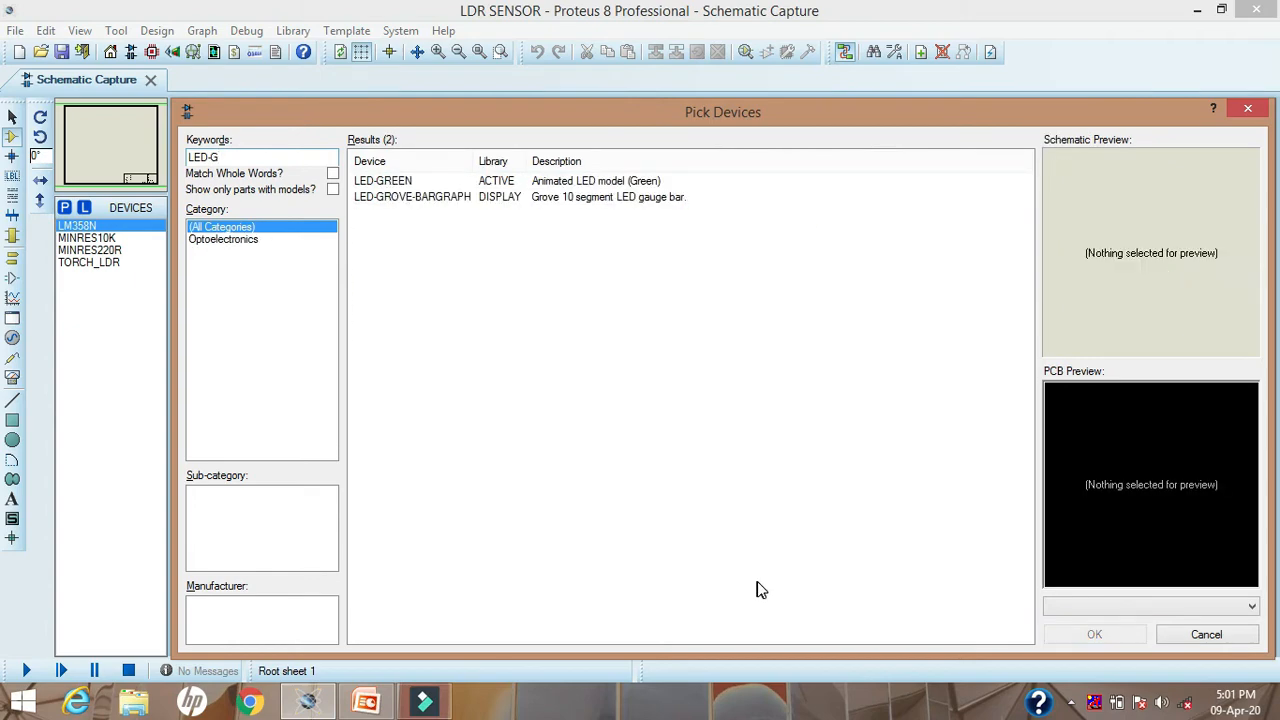
pyautogui.click(593, 185)
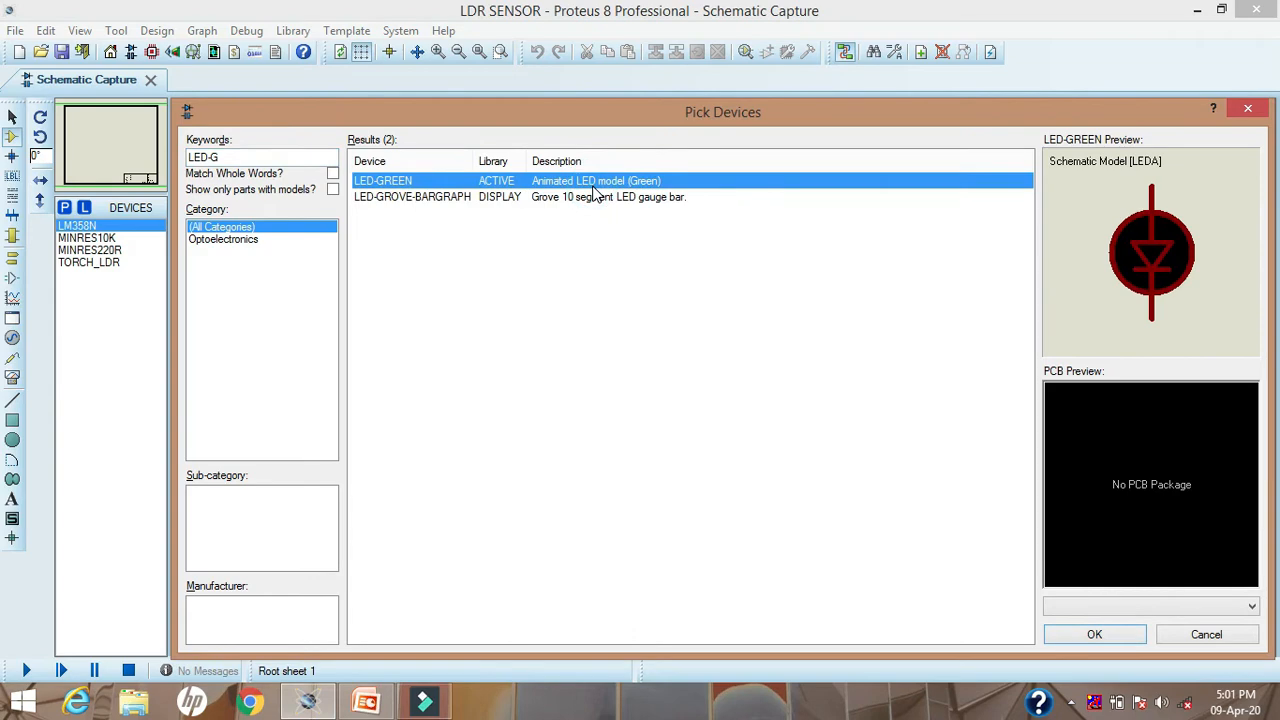
pyautogui.click(236, 157)
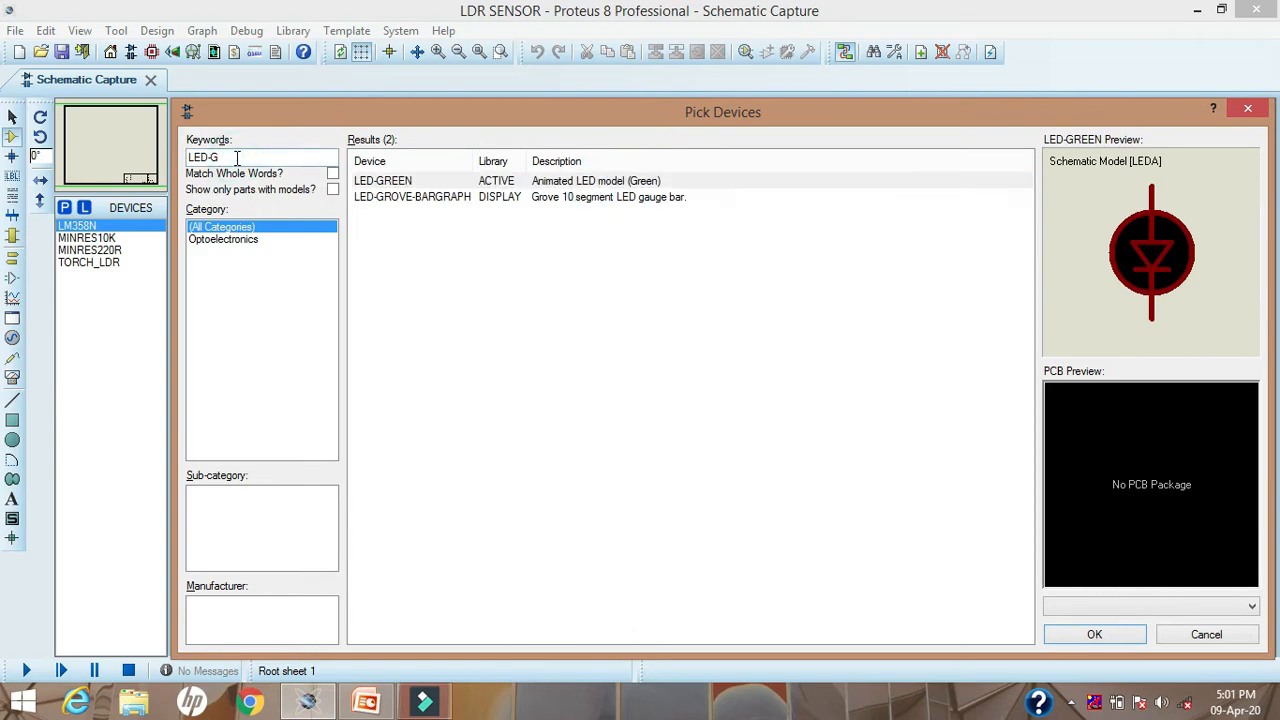
pyautogui.write('Y')
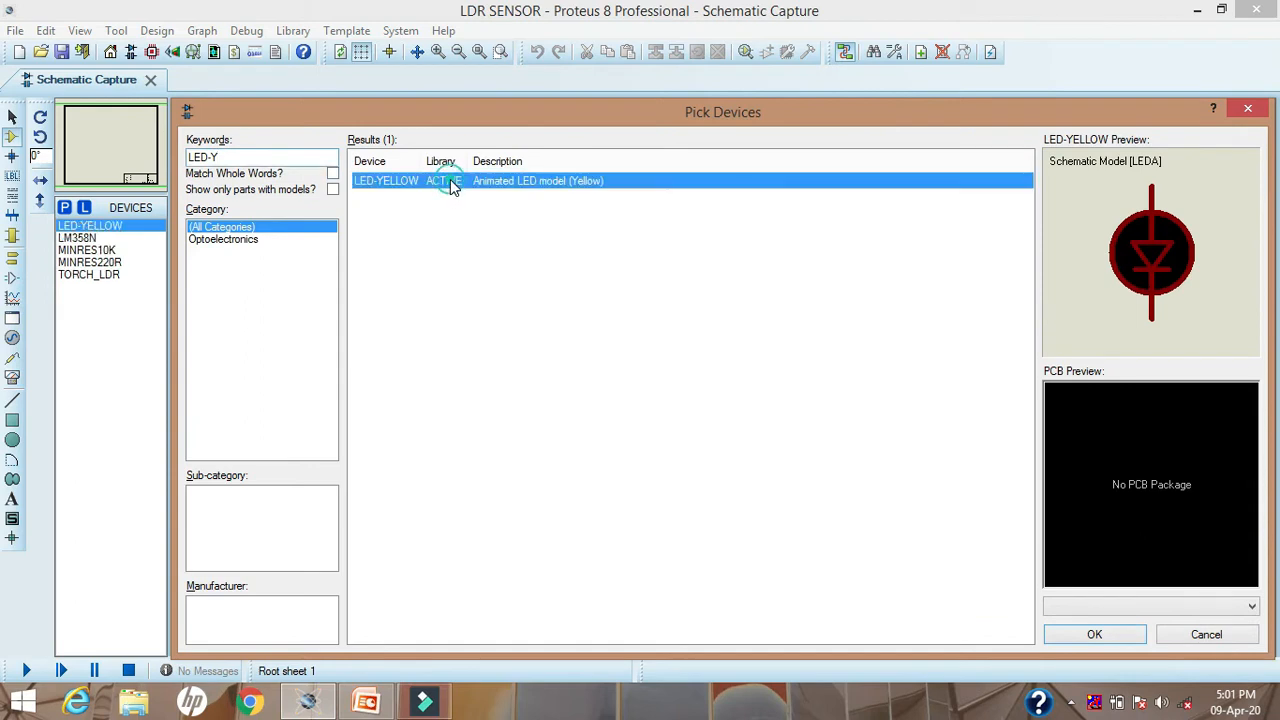
pyautogui.doubleClick(449, 181)
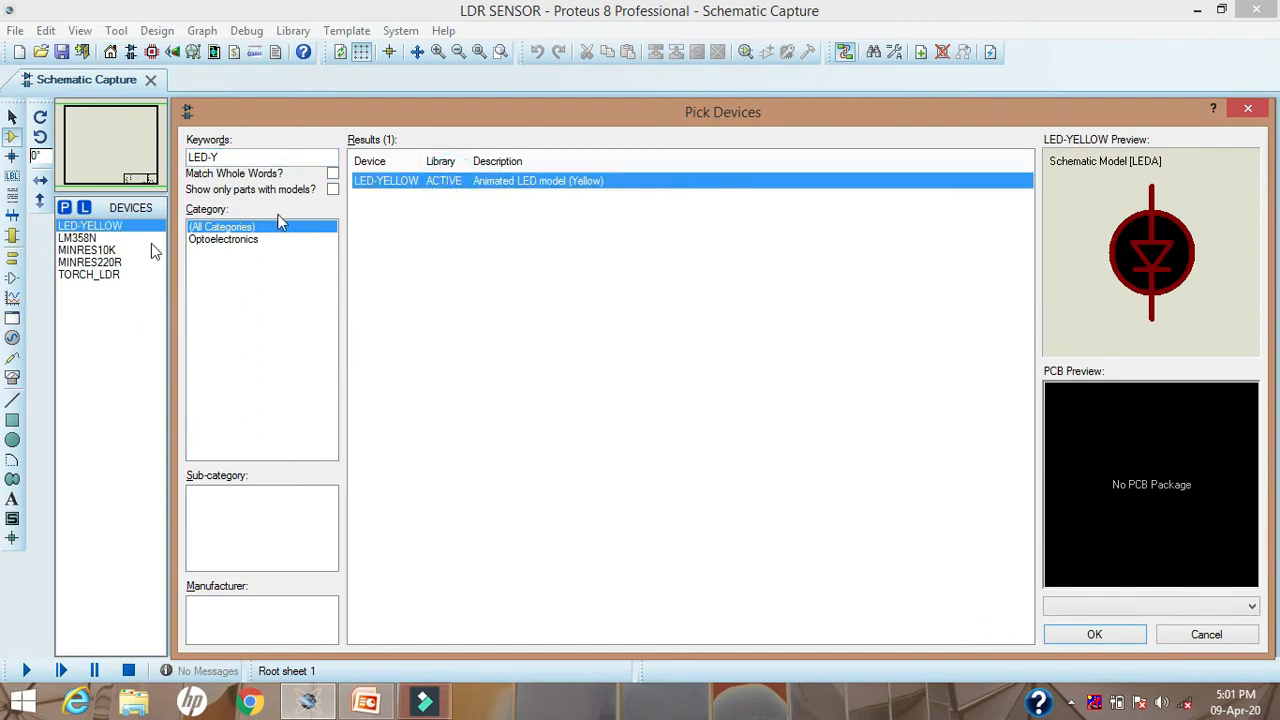
pyautogui.click(1249, 110)
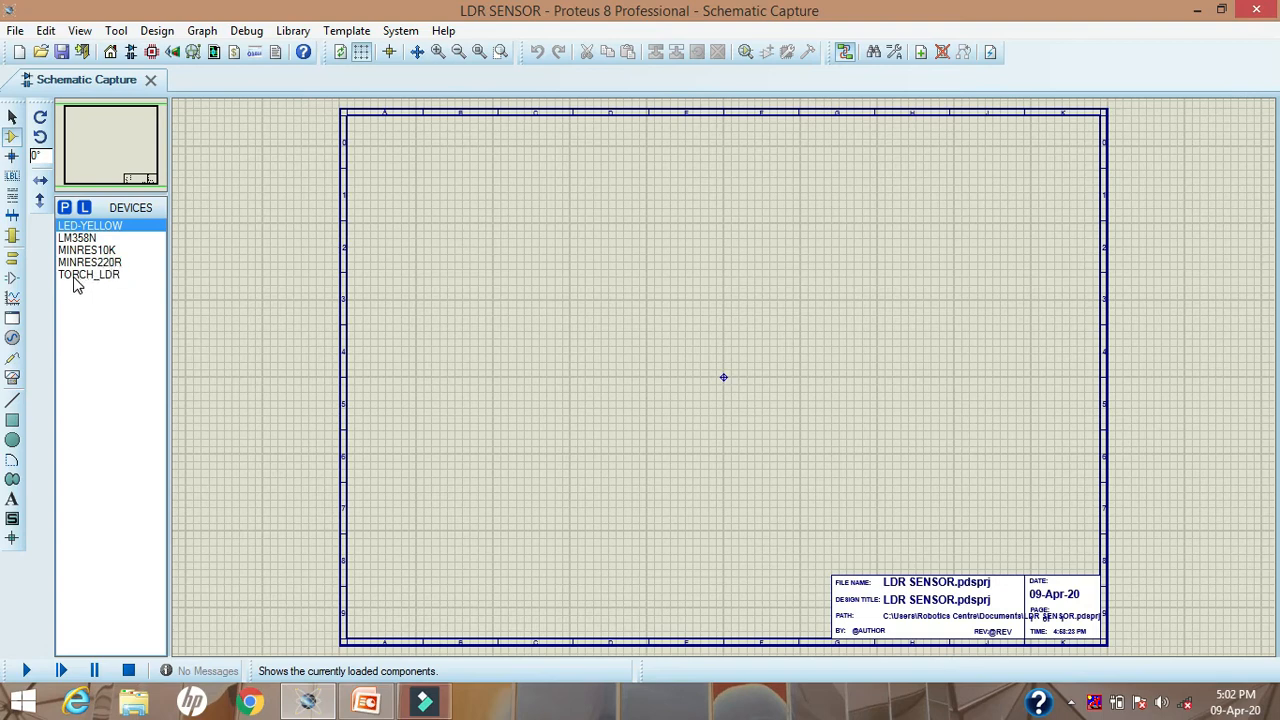
# Step: Preview rotations of TORCH_LDR and place one at 0° in the upper-left area of the schematic sheet
pyautogui.click(86, 281)
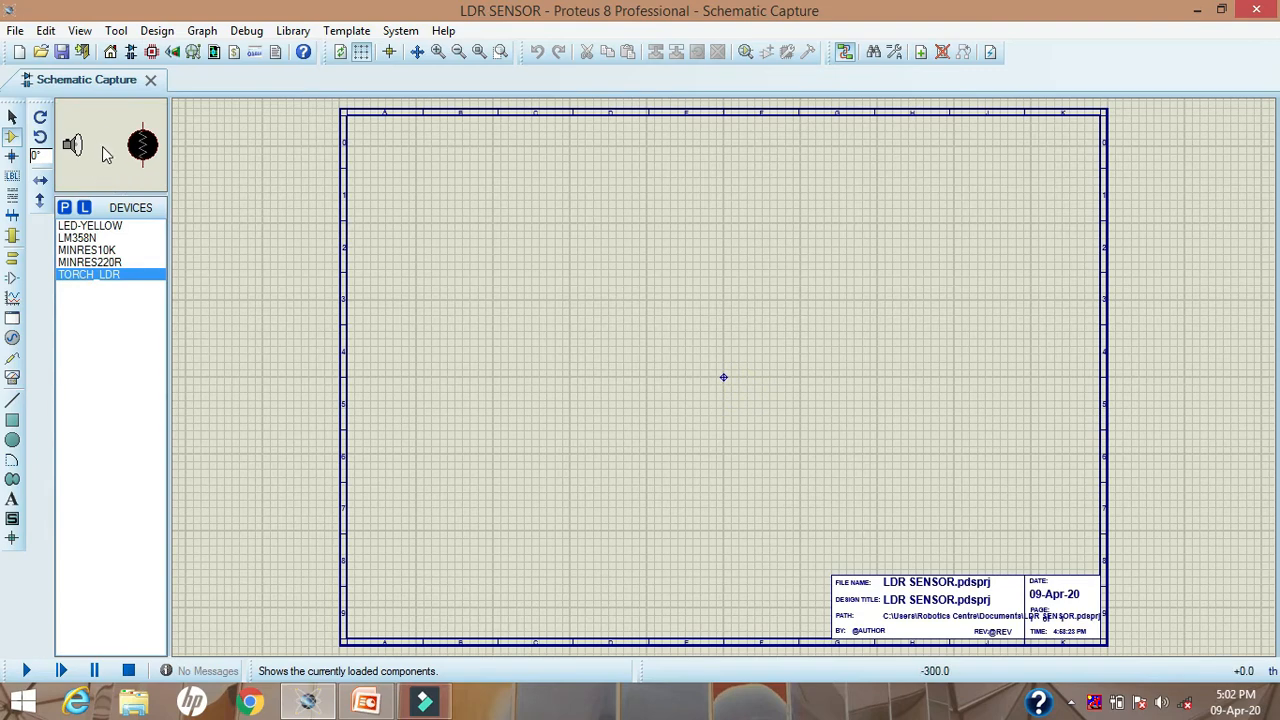
pyautogui.click(40, 118)
pyautogui.click(40, 118)
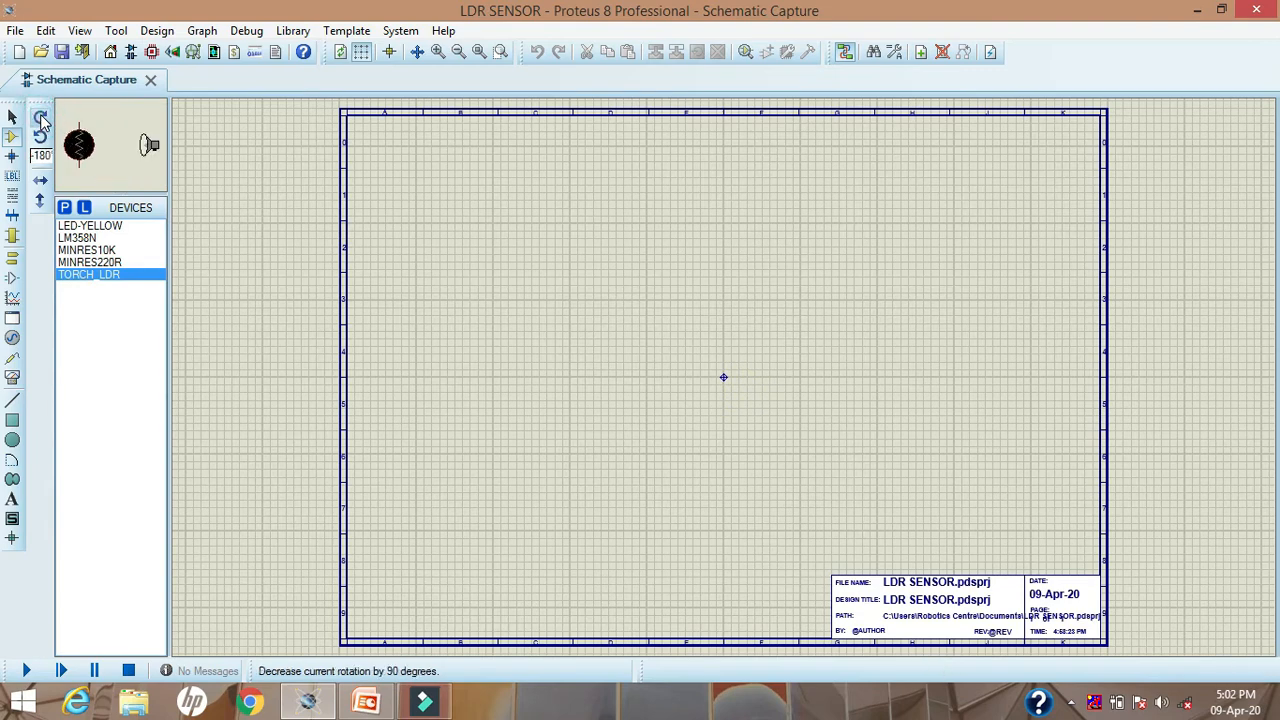
pyautogui.click(40, 139)
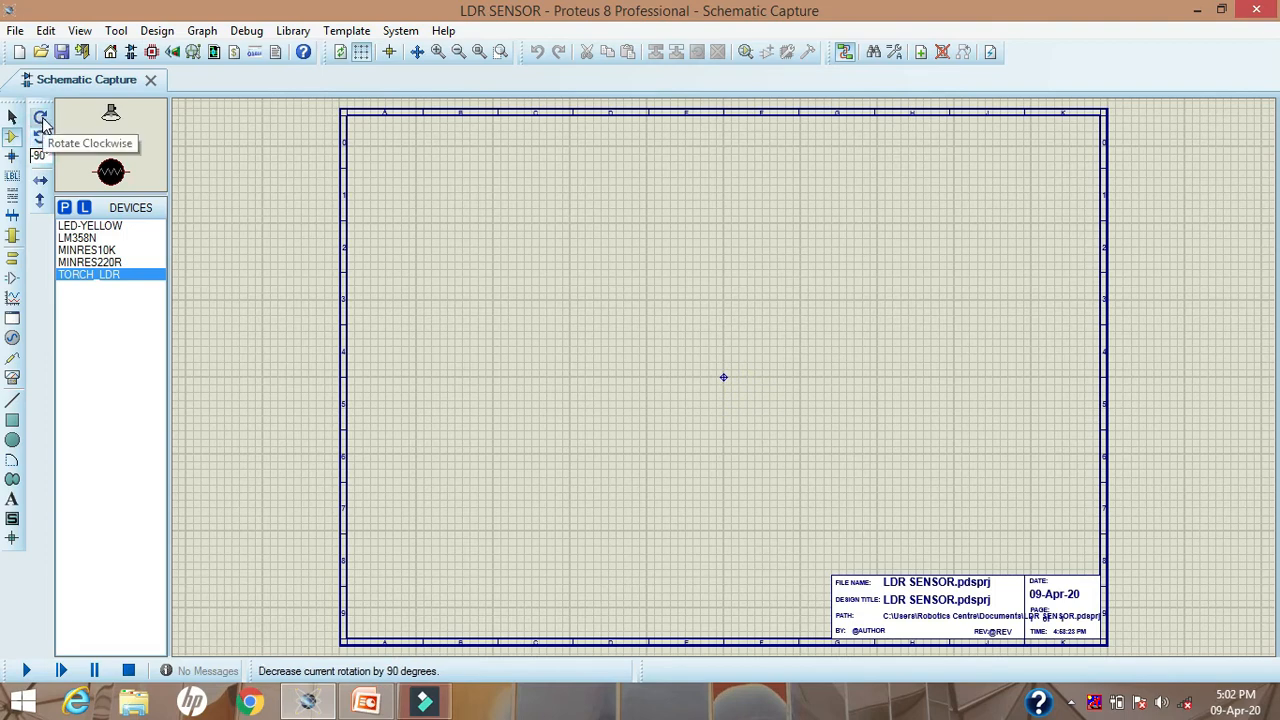
pyautogui.click(42, 118)
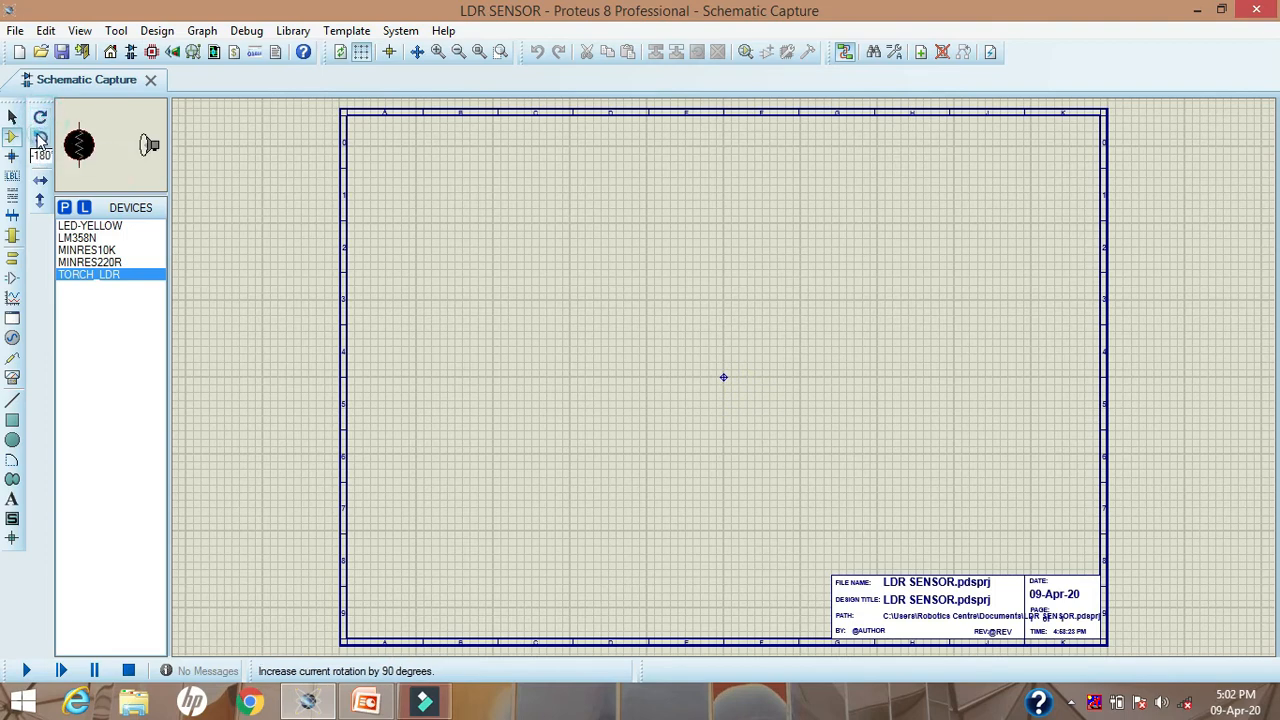
pyautogui.click(40, 139)
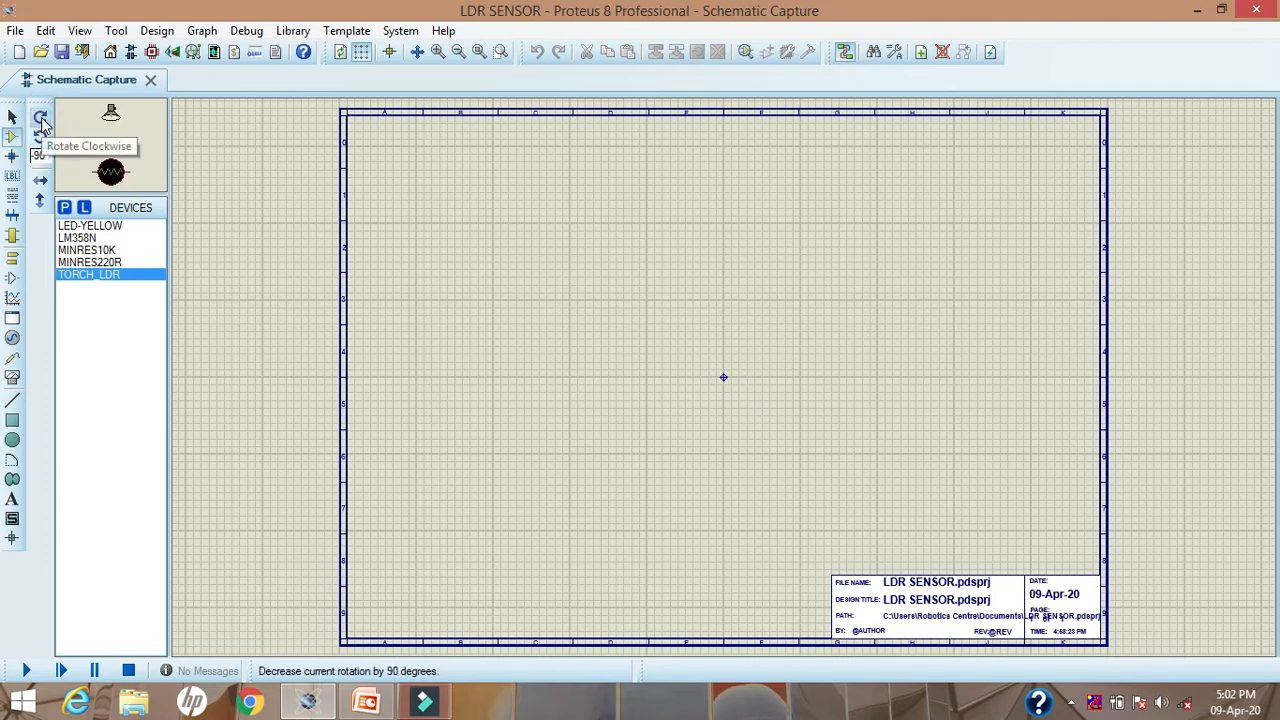
pyautogui.click(40, 139)
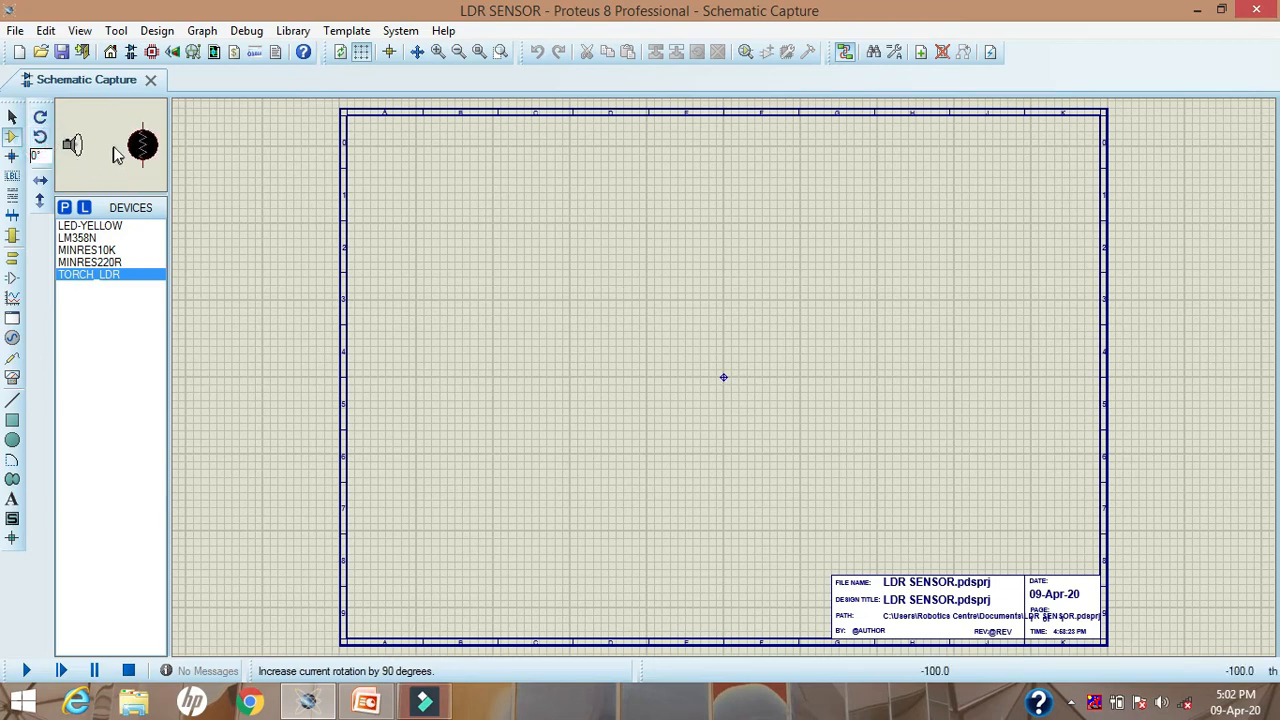
pyautogui.click(582, 318)
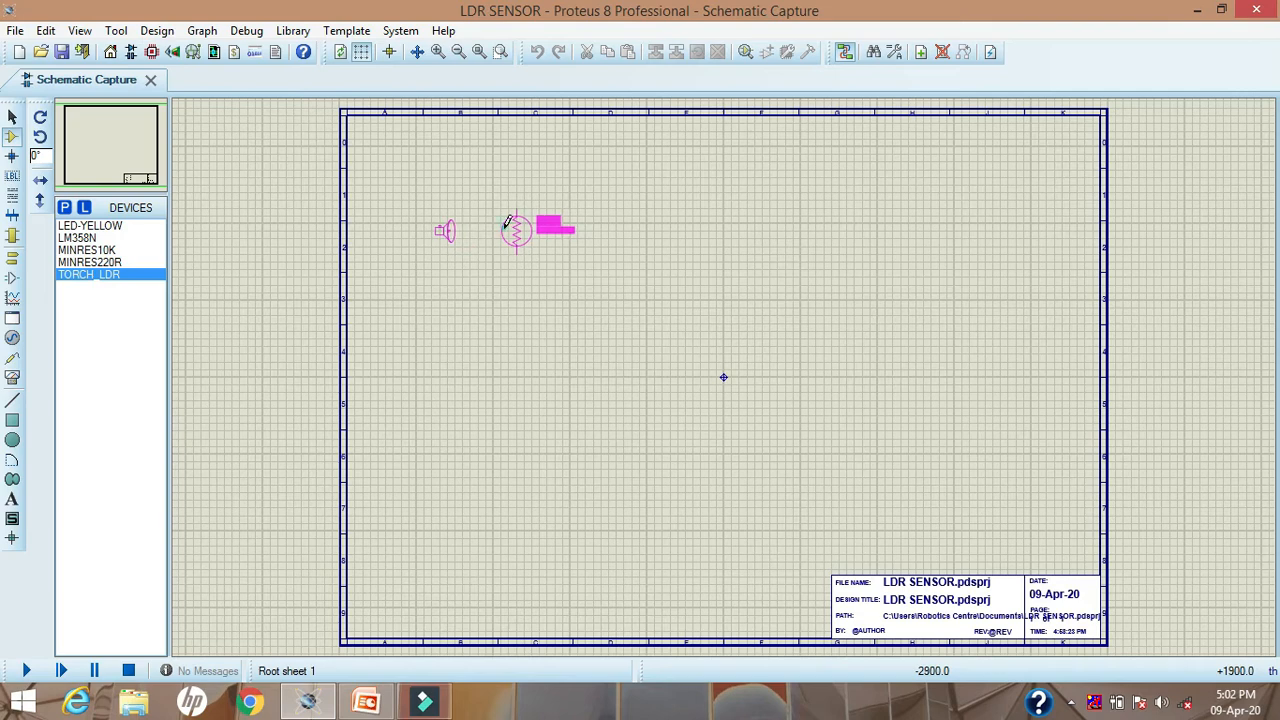
pyautogui.click(507, 222)
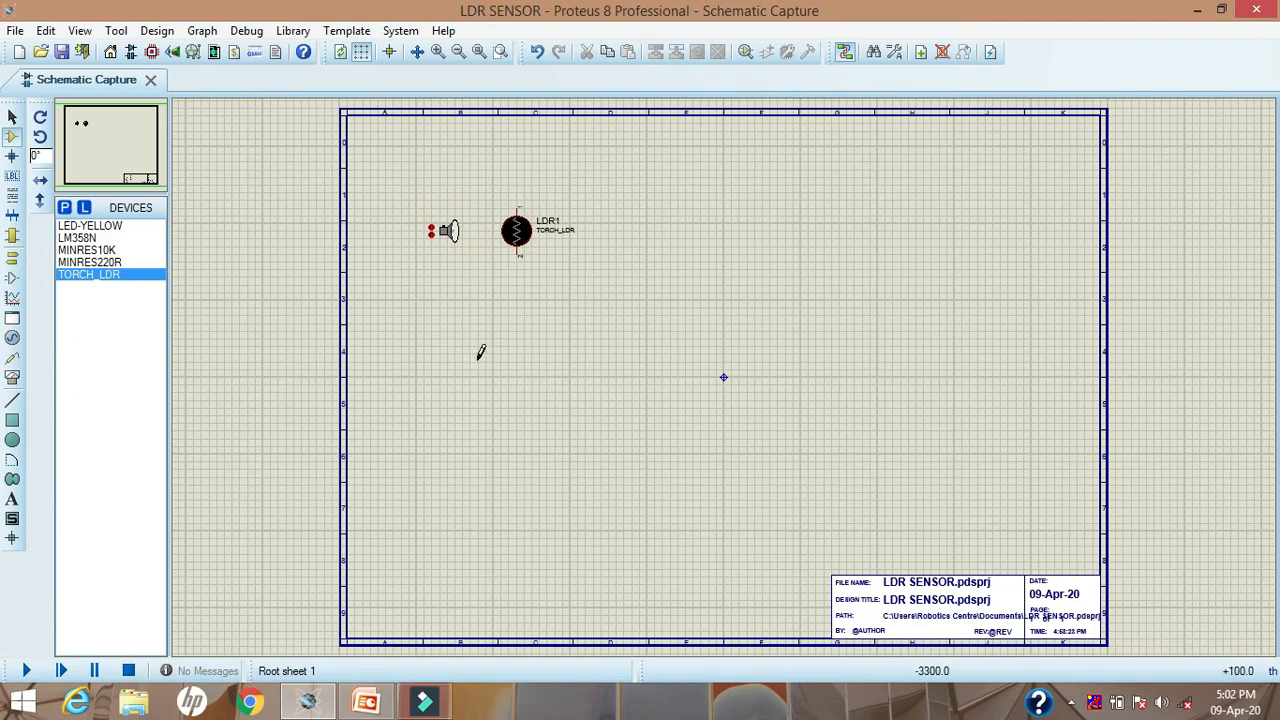
pyautogui.click(483, 340)
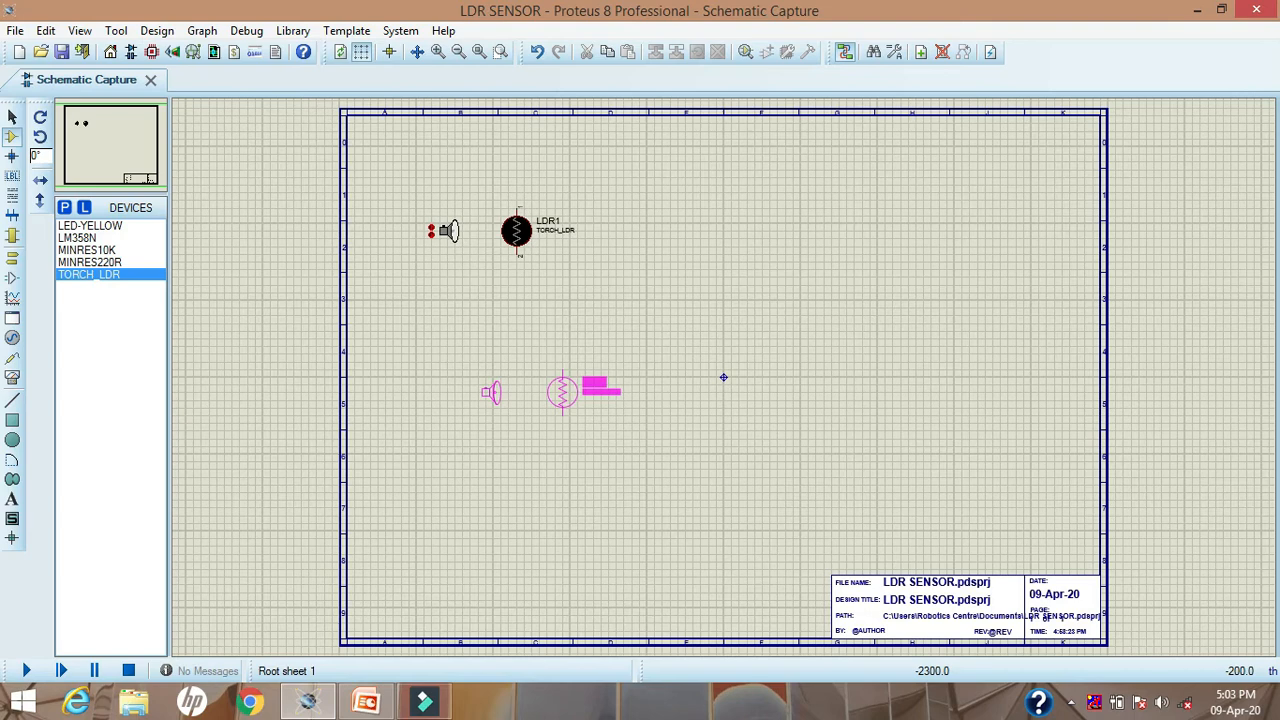
pyautogui.rightClick(549, 388)
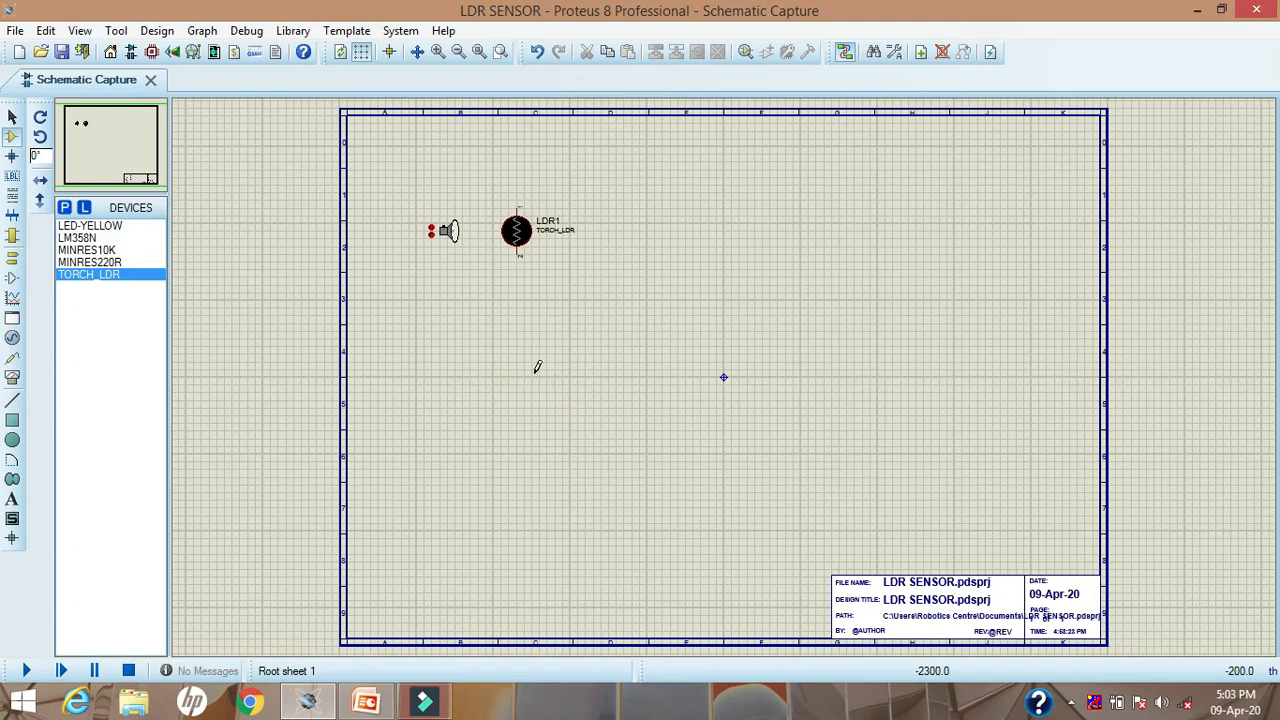
pyautogui.click(13, 119)
# Step: Place a MINRES10K resistor rotated to 90° directly below the LDR, in line with its lower pin
pyautogui.click(438, 54)
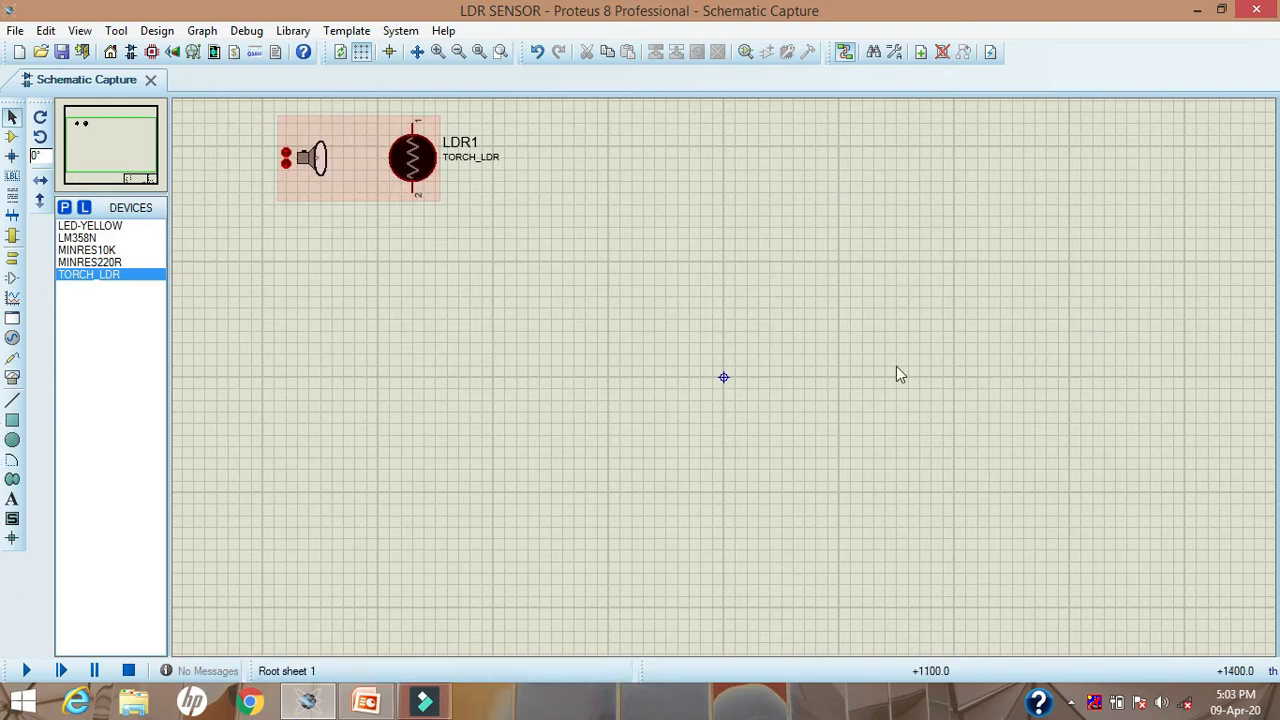
pyautogui.click(105, 143)
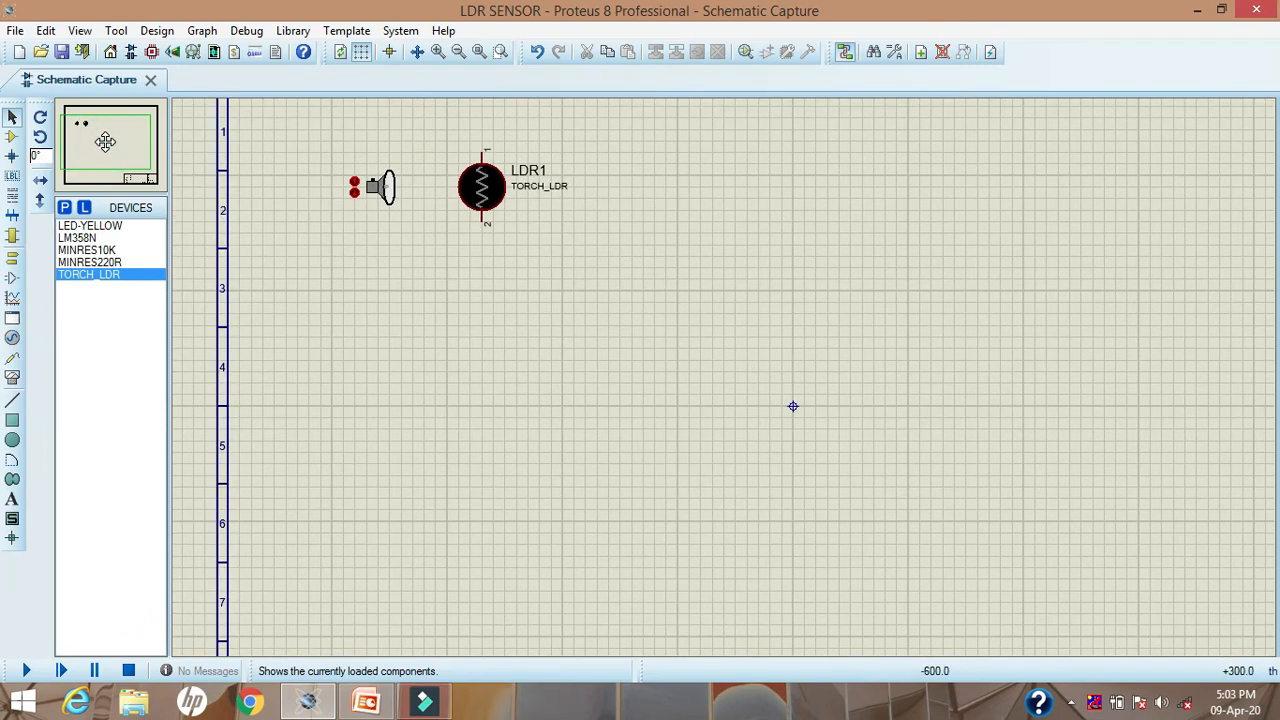
pyautogui.moveTo(105, 141)
pyautogui.mouseDown()
pyautogui.moveTo(88, 133)
pyautogui.moveTo(86, 144)
pyautogui.moveTo(108, 130)
pyautogui.mouseUp()
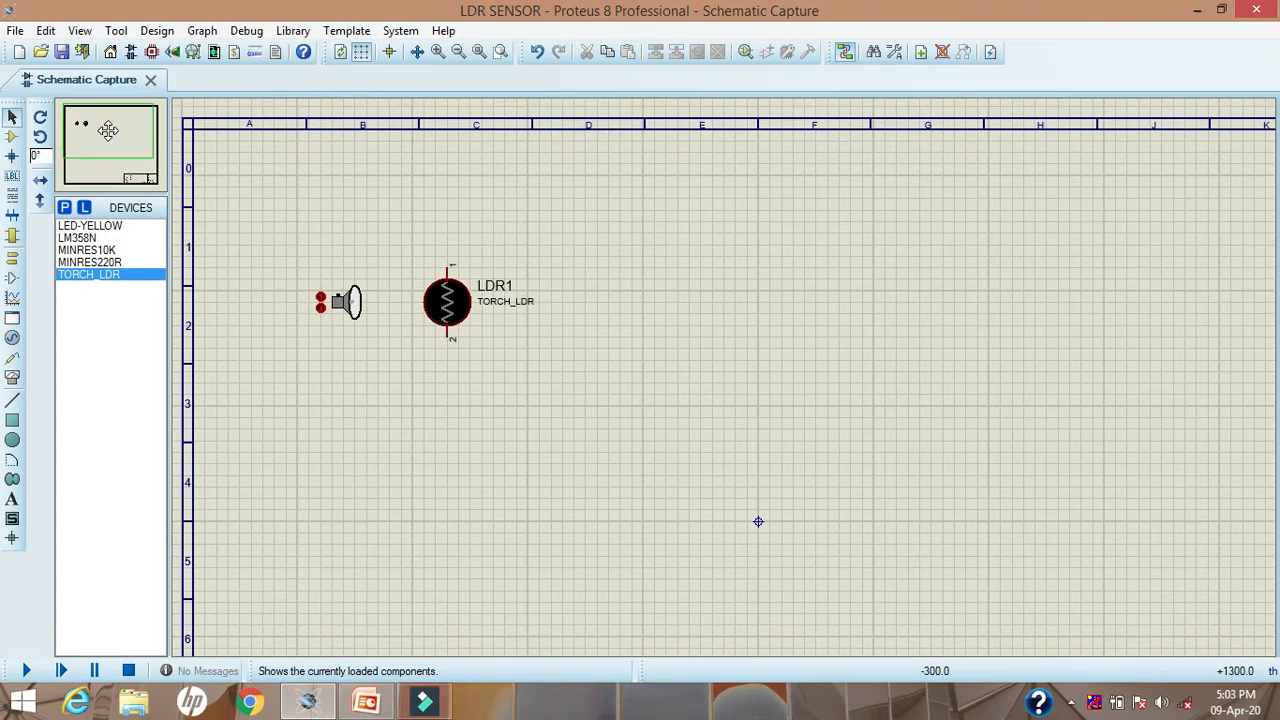
pyautogui.click(106, 130)
pyautogui.click(84, 251)
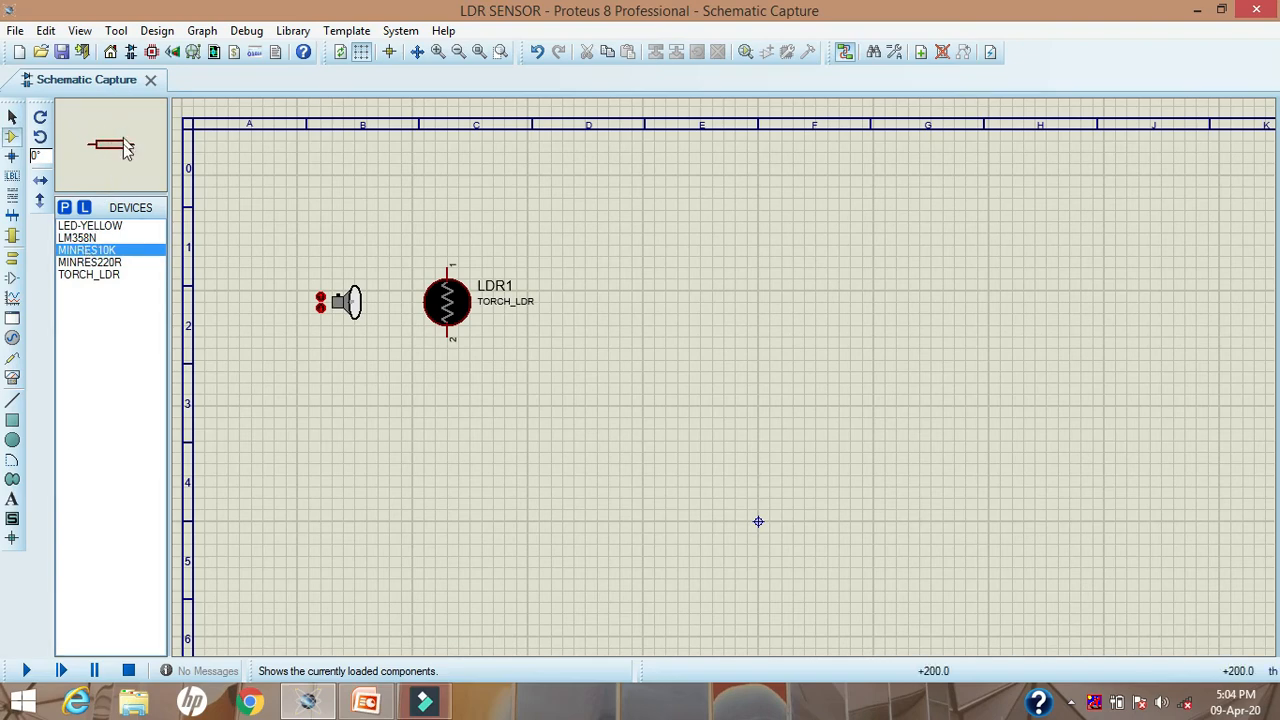
pyautogui.click(40, 138)
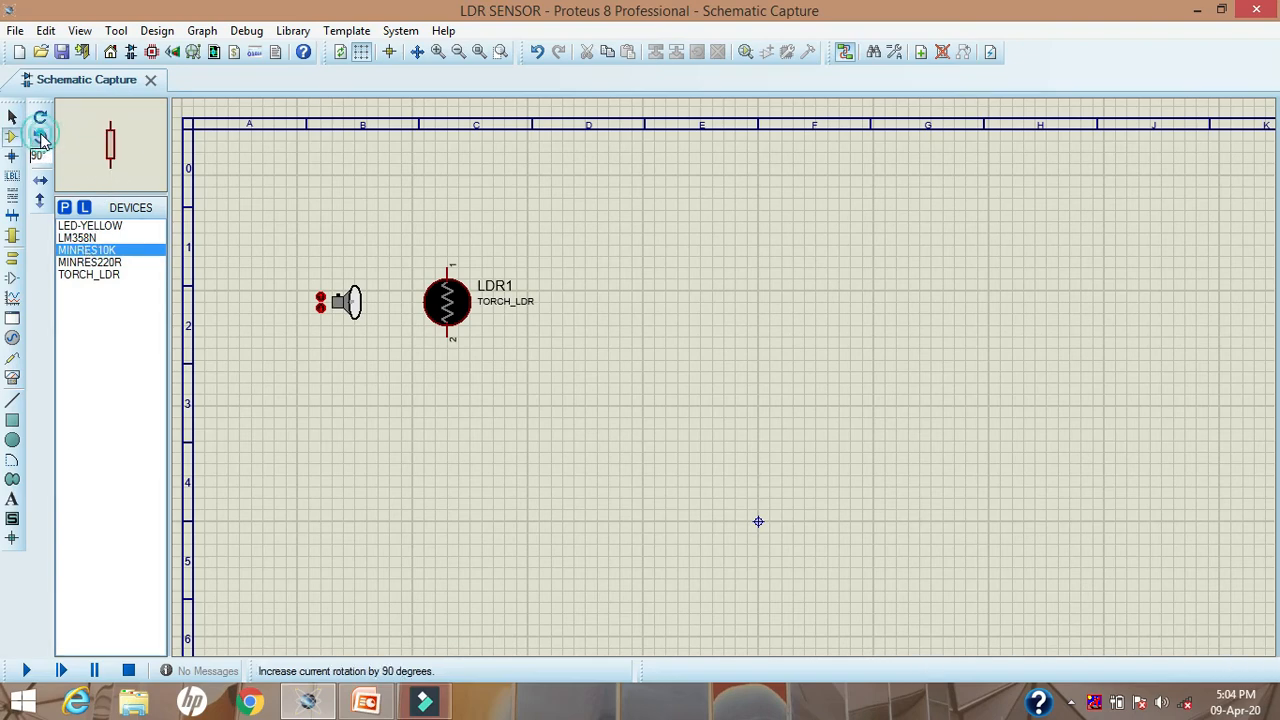
pyautogui.click(378, 494)
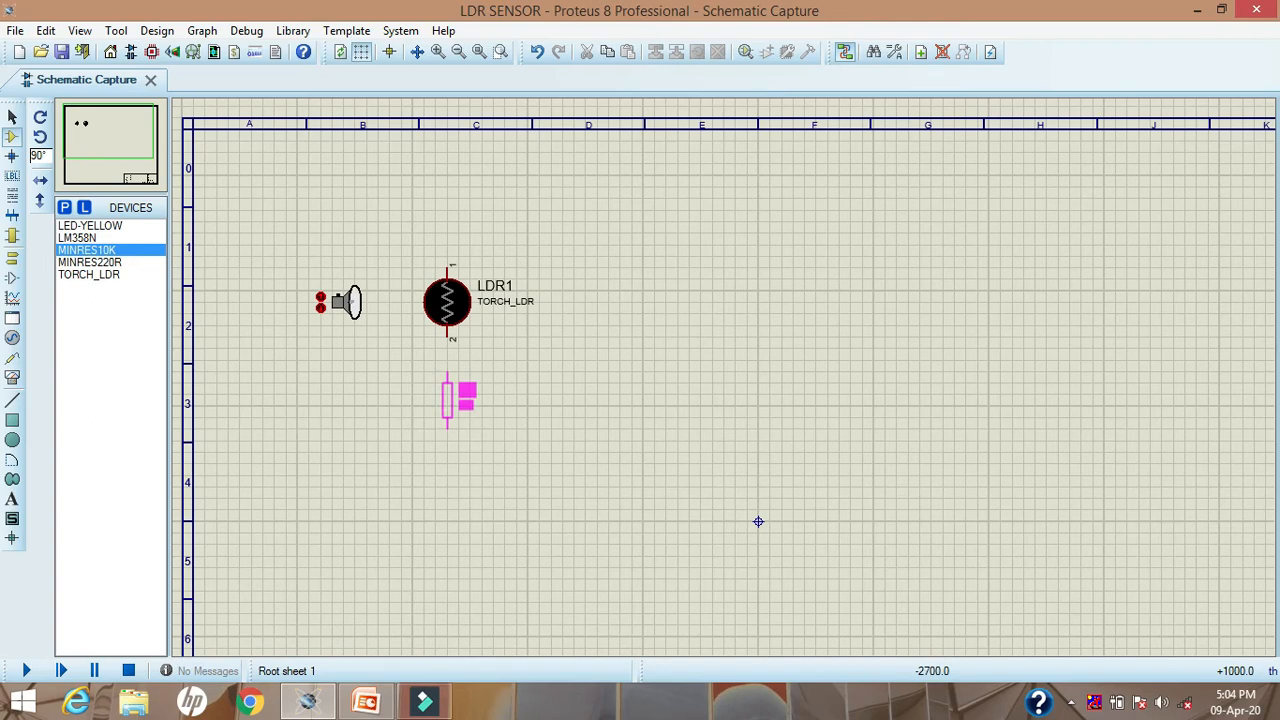
pyautogui.click(447, 400)
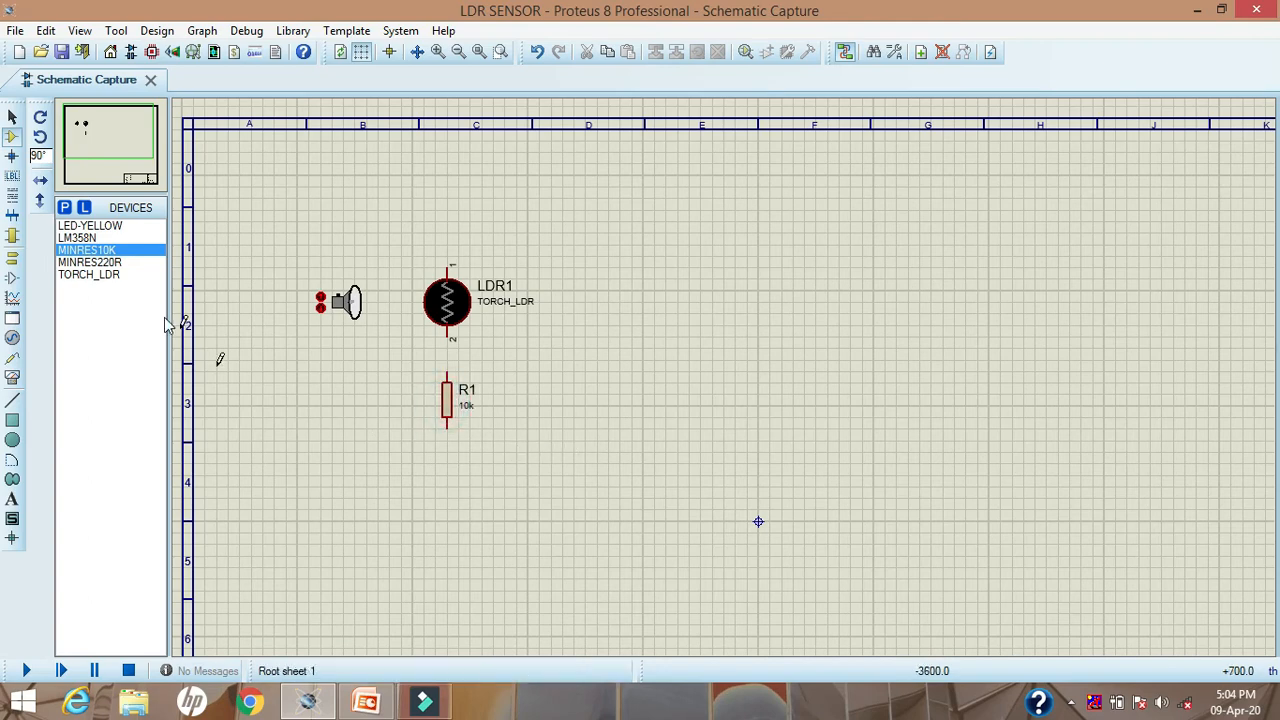
# Step: Place an LM358N op-amp at 0° to the right of the LDR and the 10k resistor
pyautogui.click(98, 239)
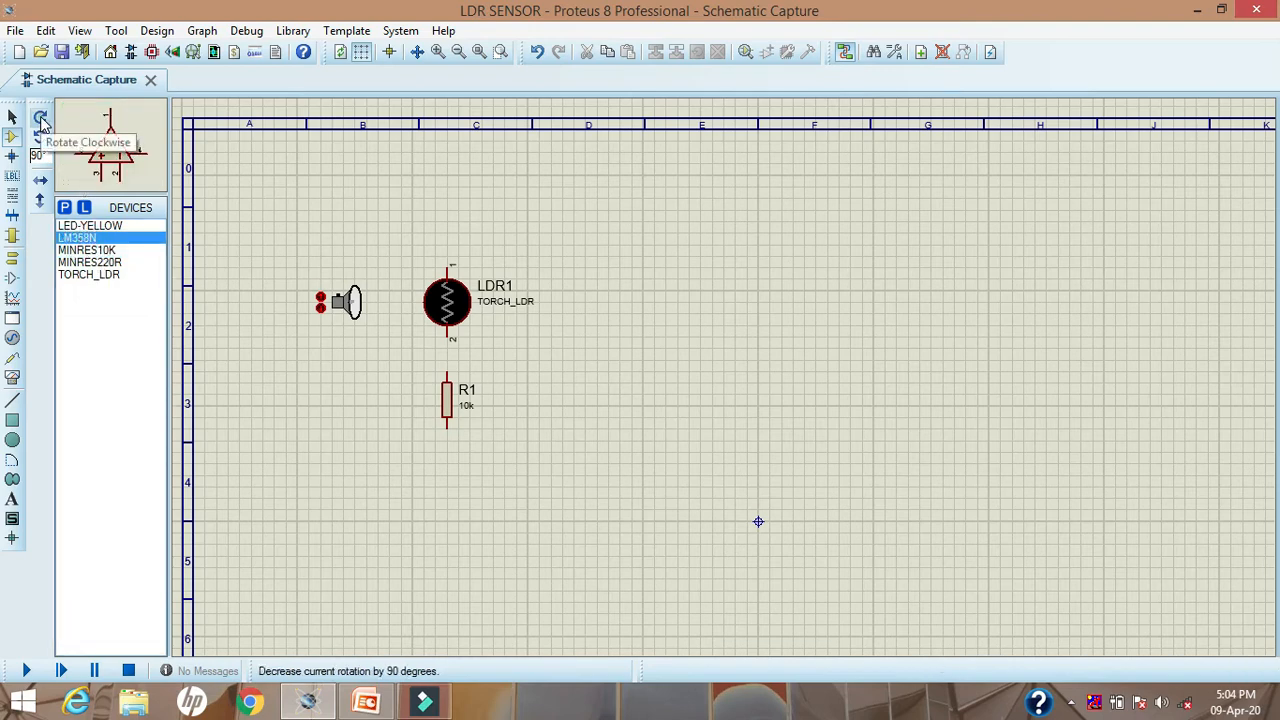
pyautogui.click(41, 119)
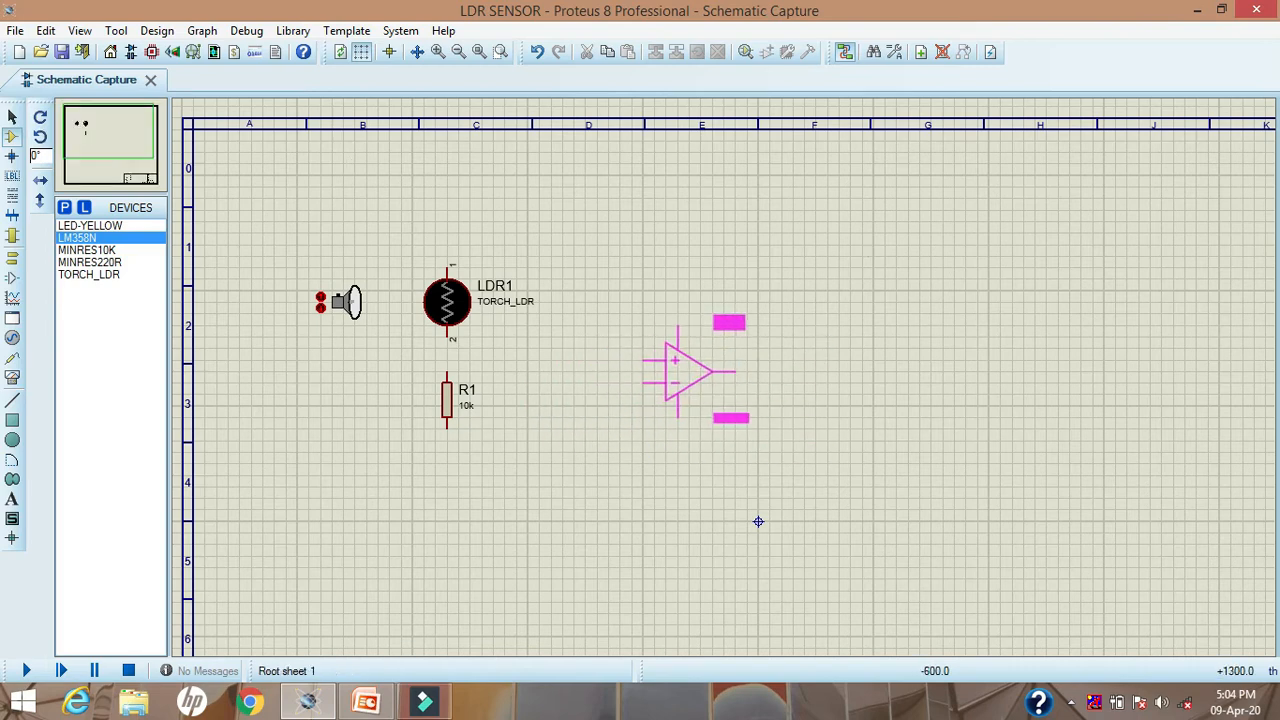
pyautogui.click(677, 370)
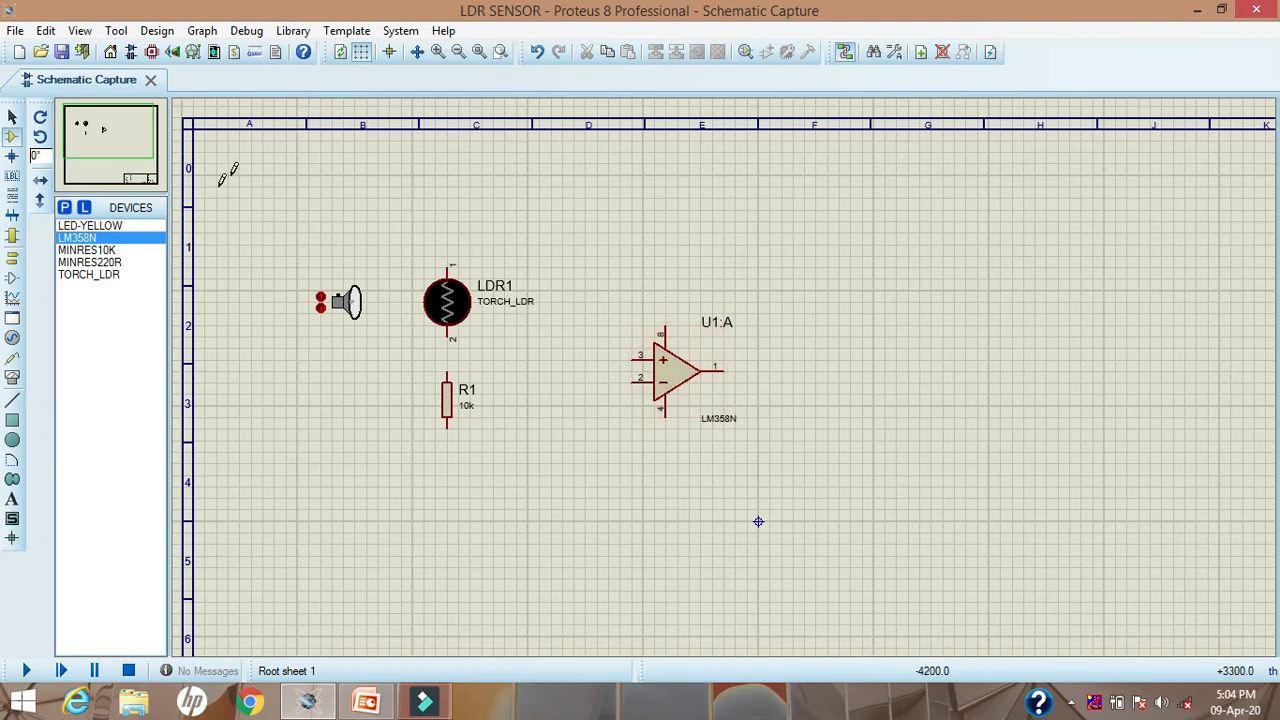
# Step: Place a MINRES220R resistor rotated to -90° just below and to the right of the op-amp's output pin
pyautogui.click(95, 262)
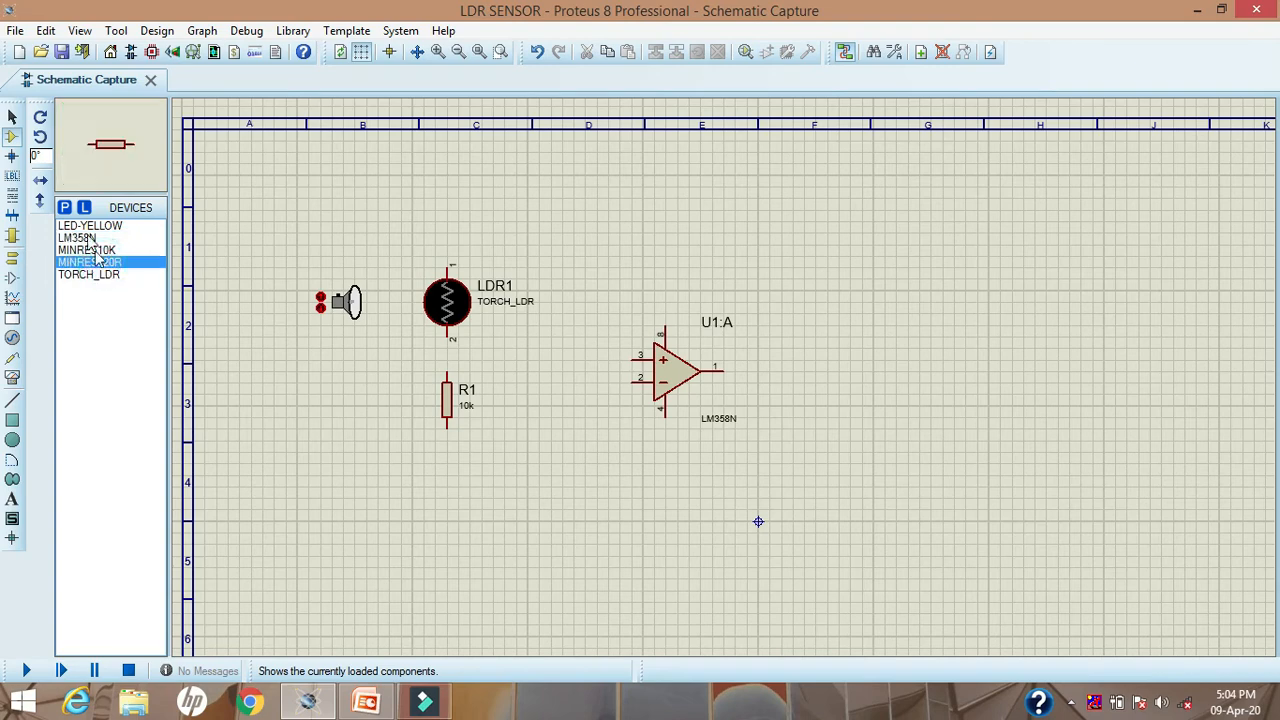
pyautogui.click(40, 117)
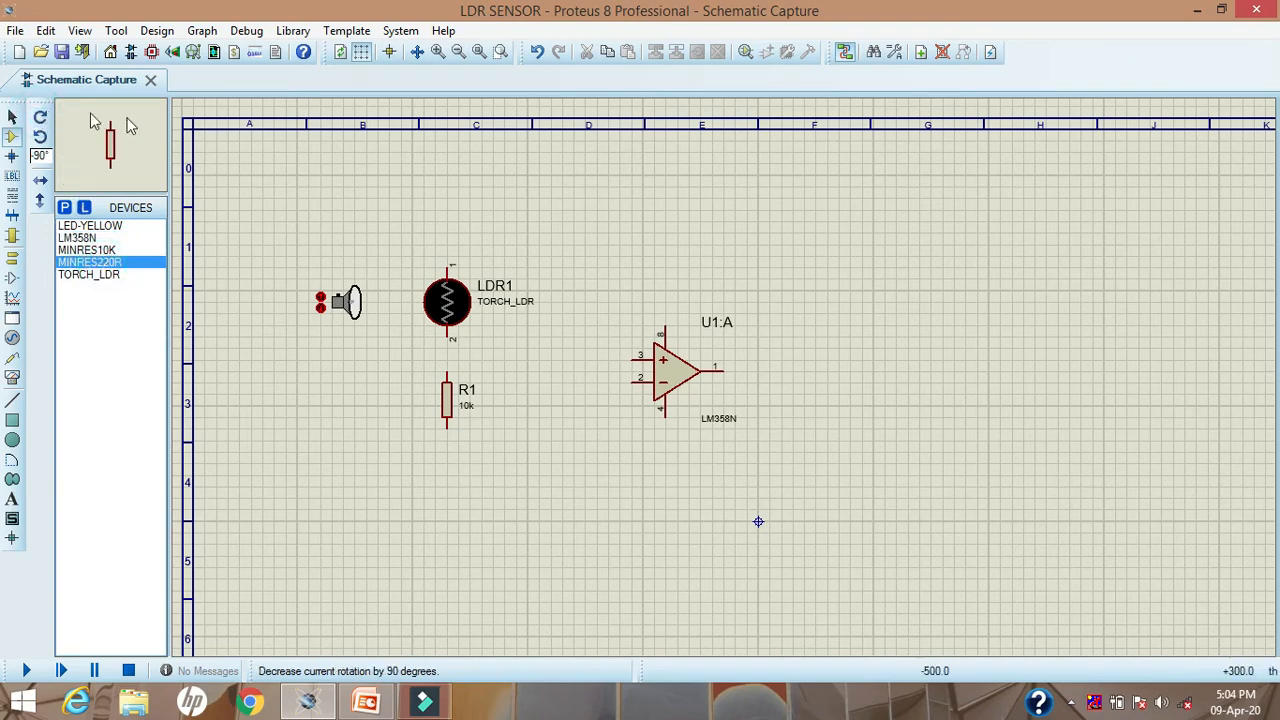
pyautogui.click(829, 428)
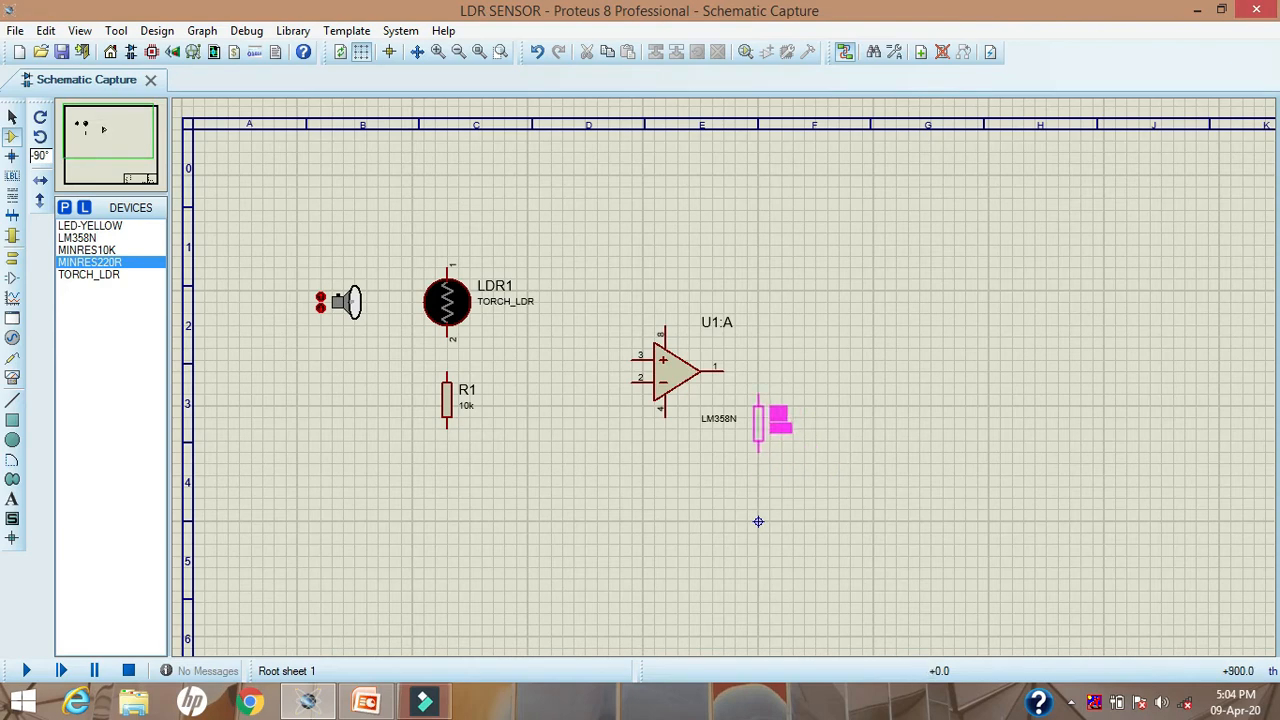
pyautogui.click(758, 422)
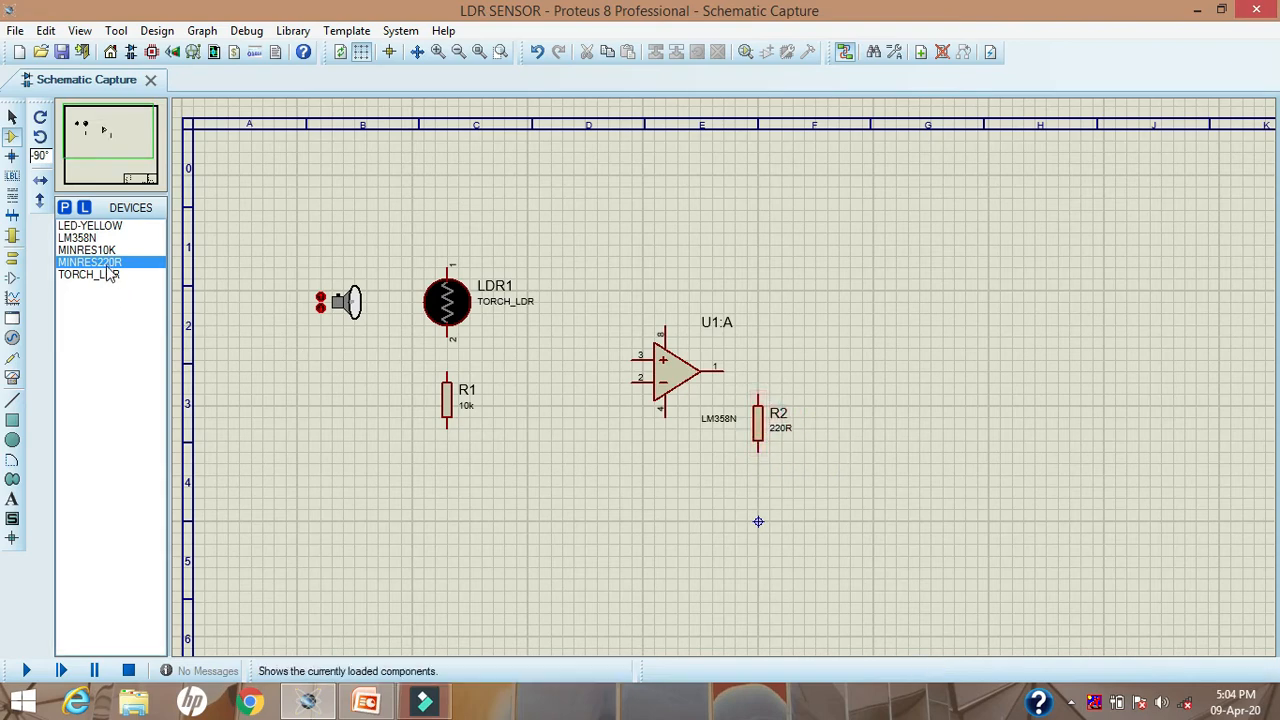
# Step: Place a LED-YELLOW at 0° directly below the 220R resistor, in line with its lower pin, and return to selection mode
pyautogui.click(90, 226)
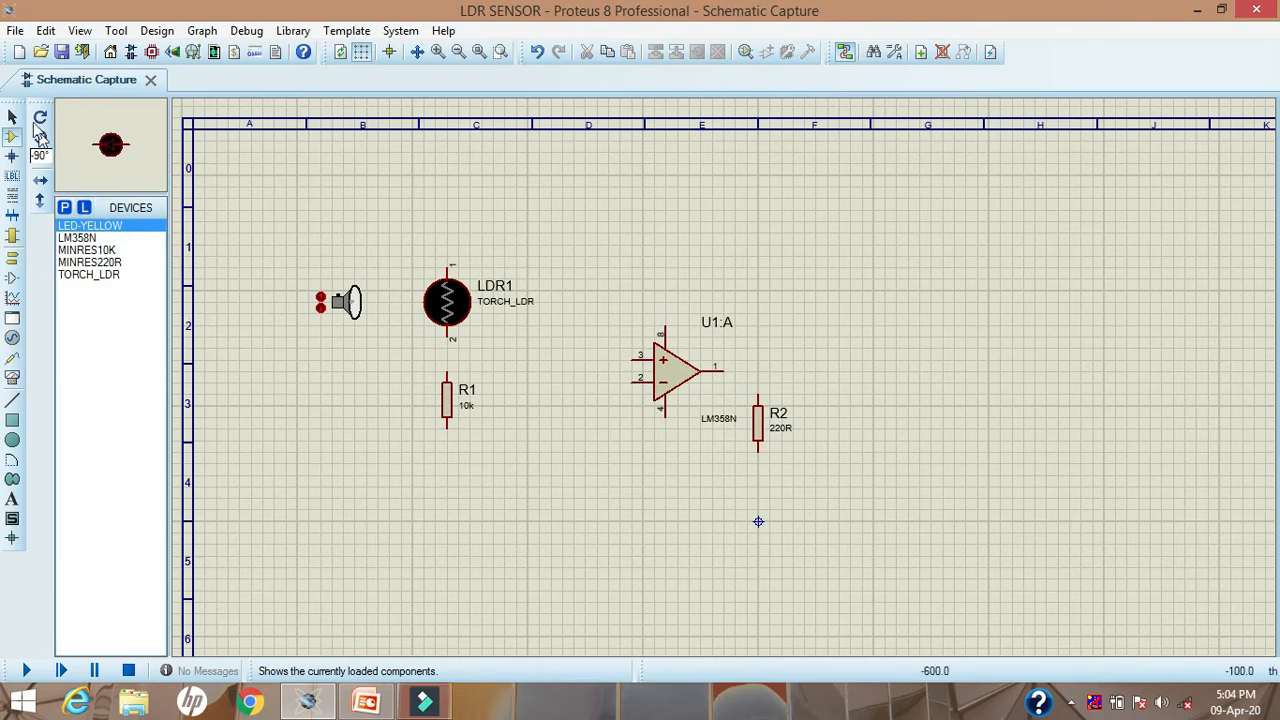
pyautogui.click(39, 118)
pyautogui.click(39, 118)
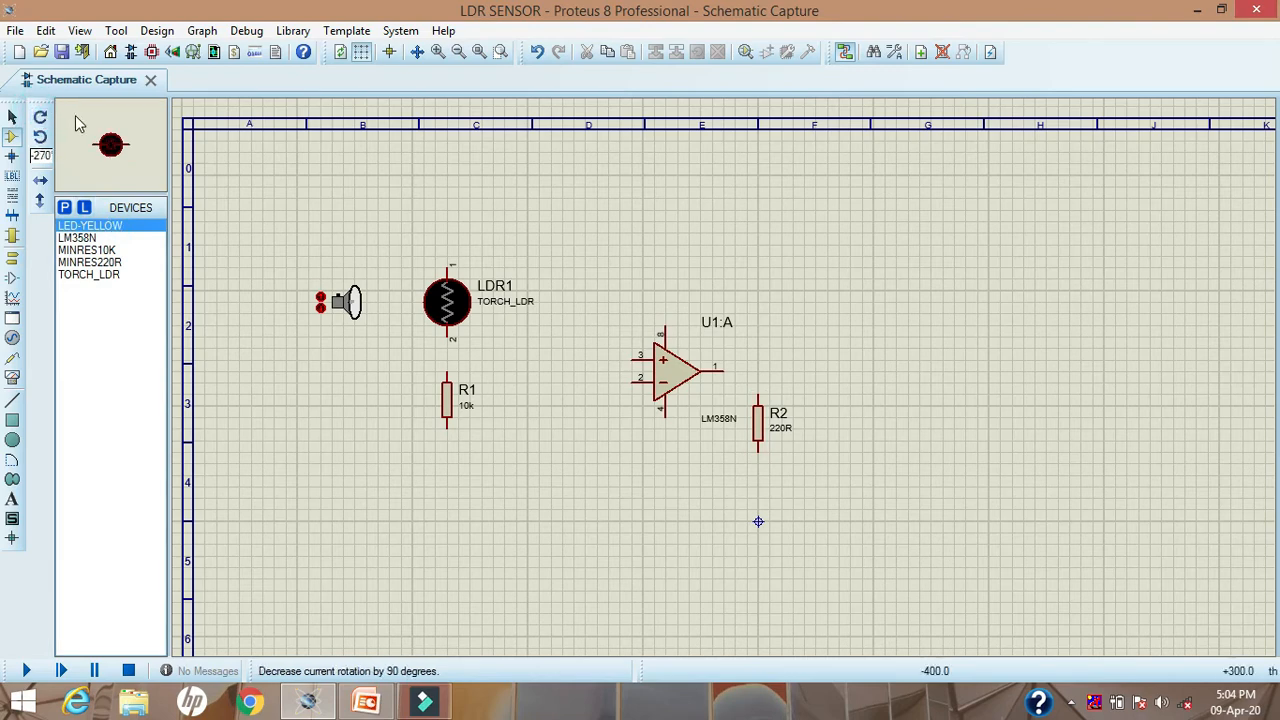
pyautogui.click(39, 120)
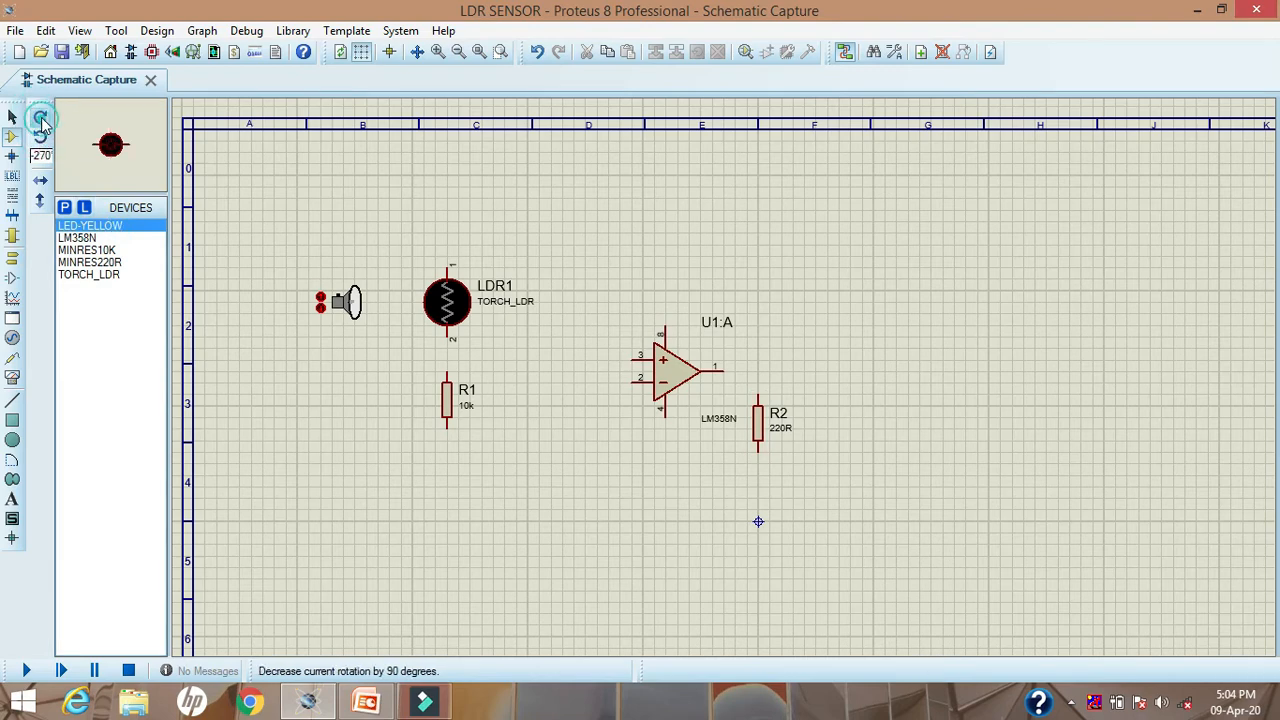
pyautogui.click(534, 517)
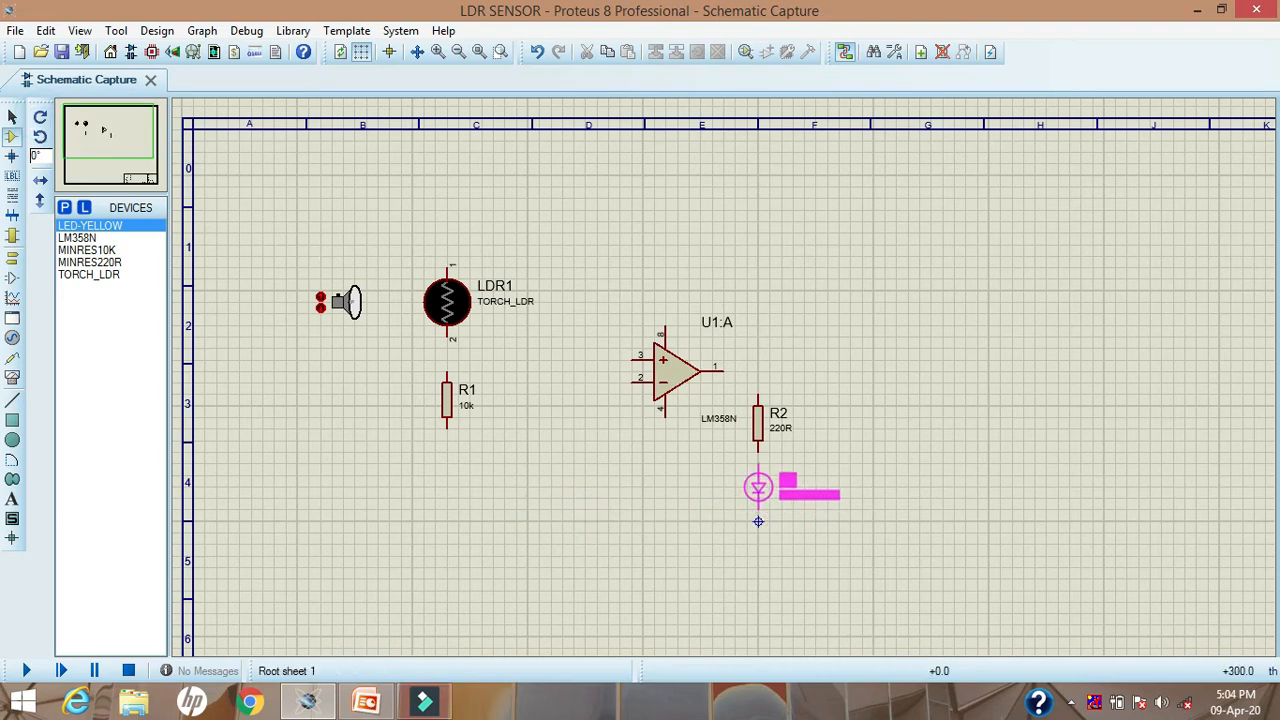
pyautogui.click(758, 521)
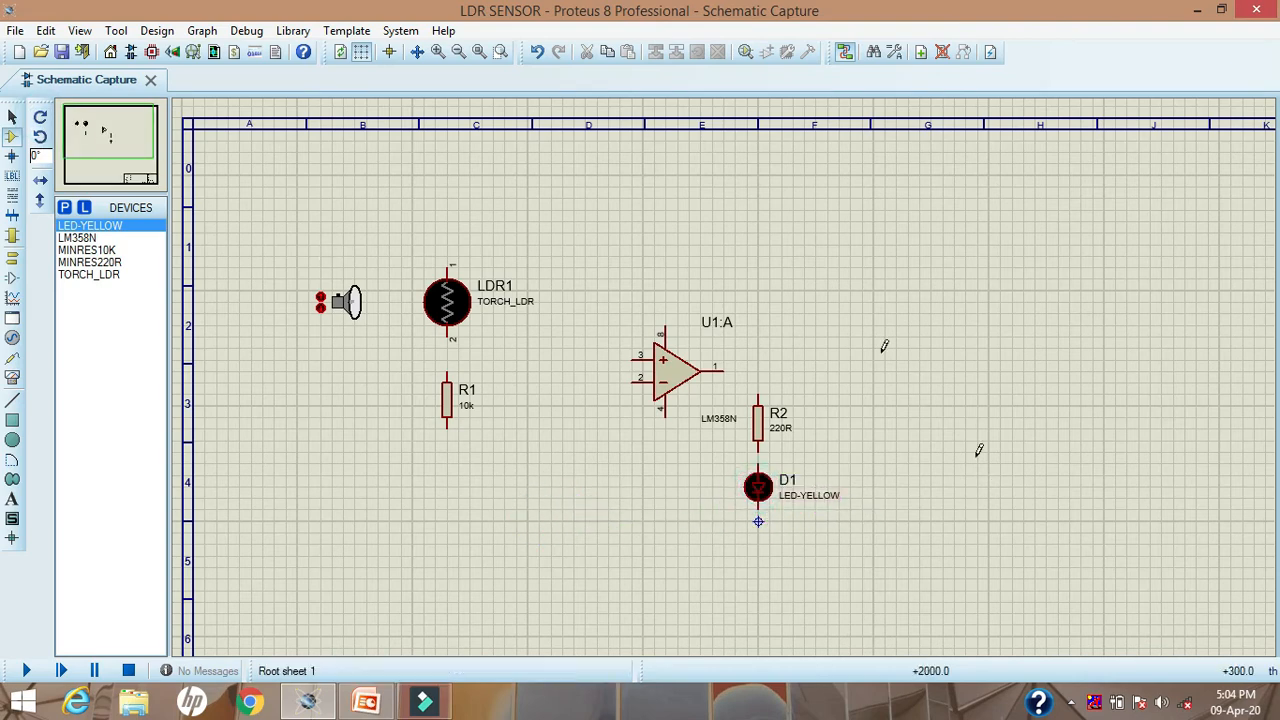
pyautogui.click(12, 117)
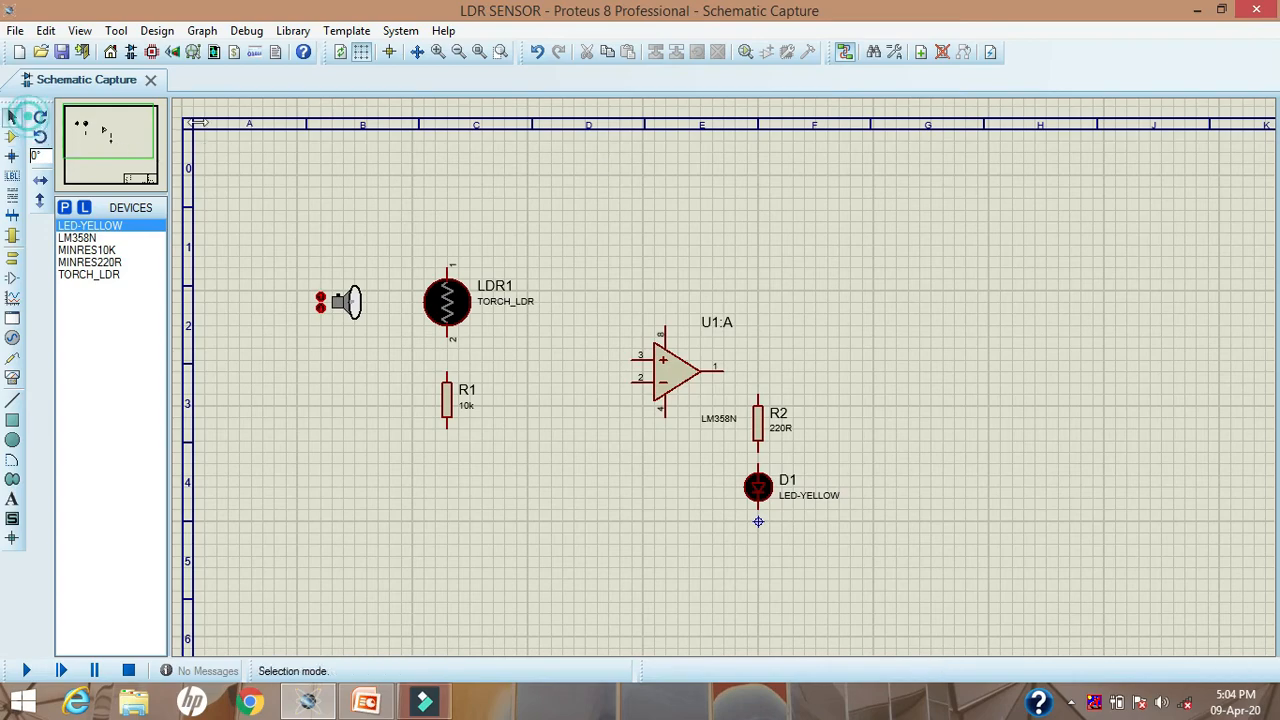
# Step: Place a POWER terminal above the LDR and another above pin 8 of the op-amp, each in line with the pin
pyautogui.click(437, 52)
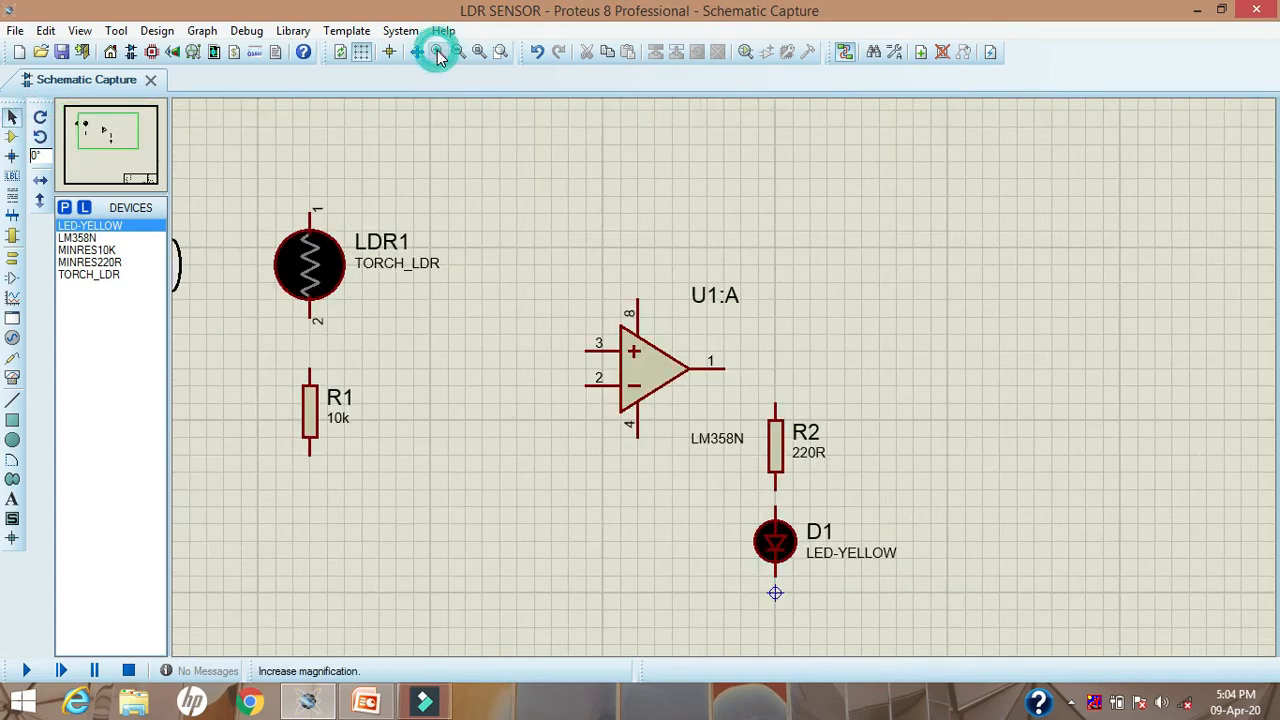
pyautogui.moveTo(88, 158); pyautogui.dragTo(94, 127)
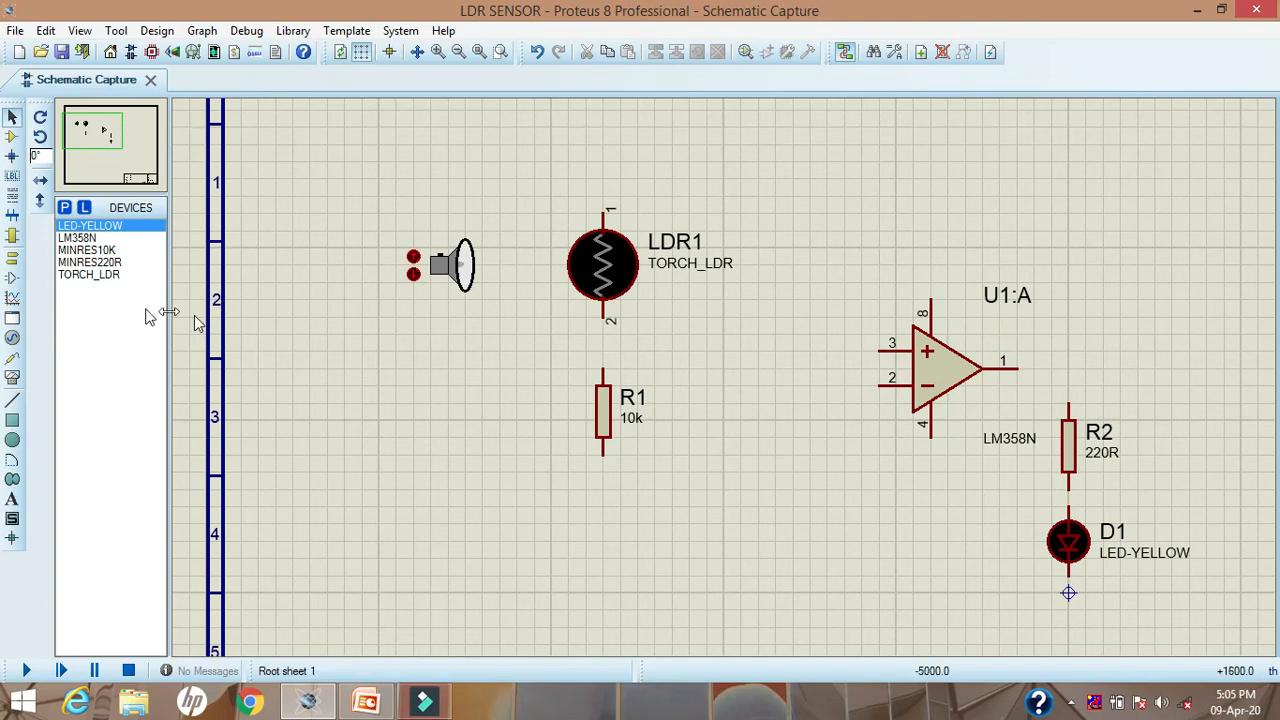
pyautogui.click(12, 260)
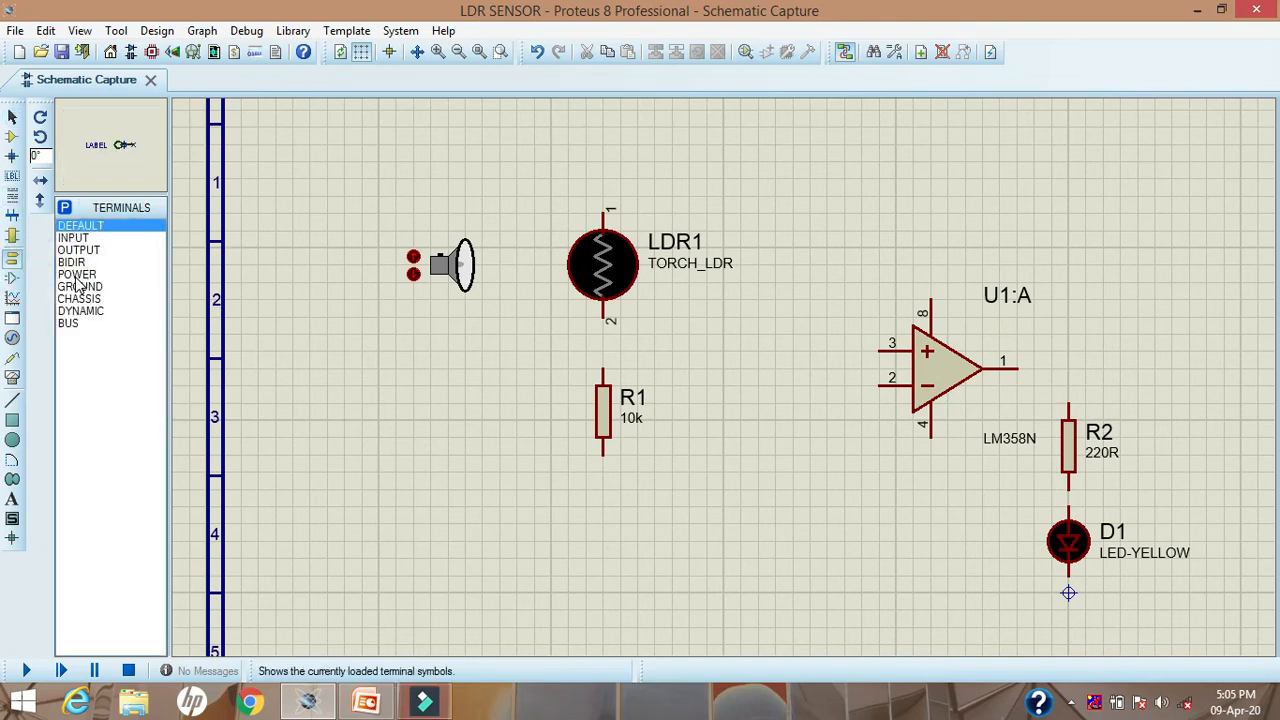
pyautogui.click(76, 274)
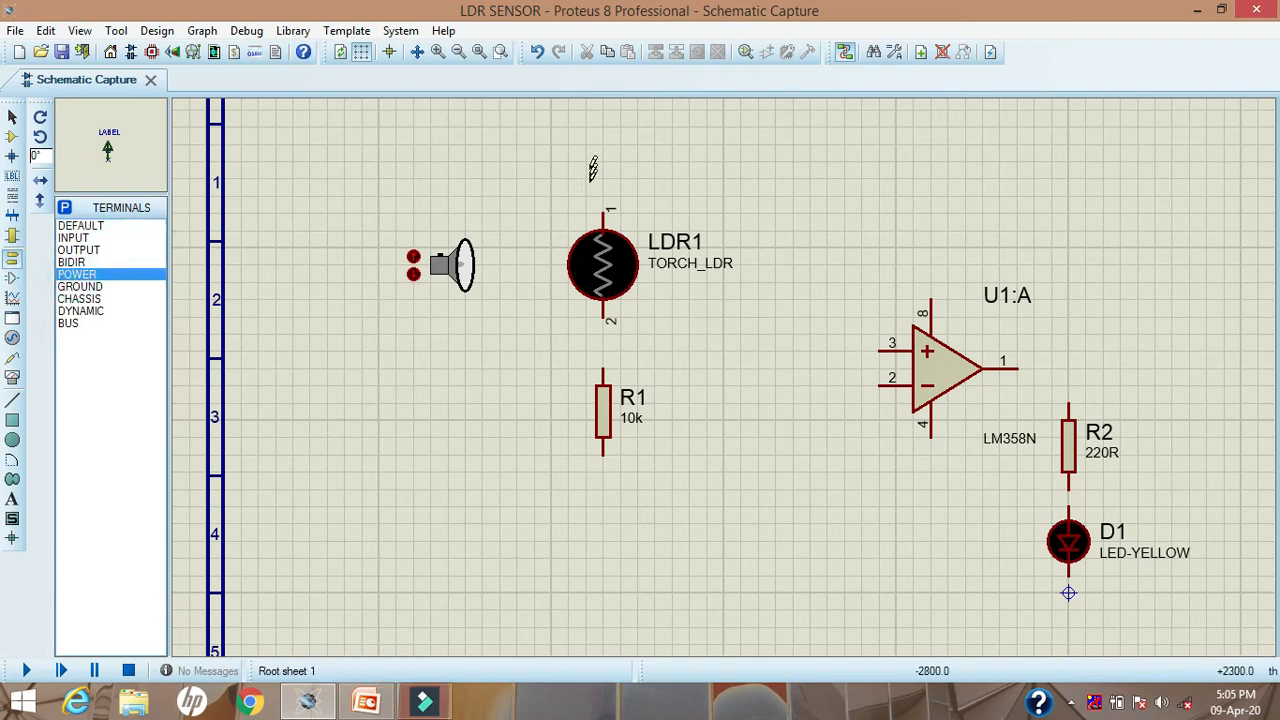
pyautogui.click(602, 140)
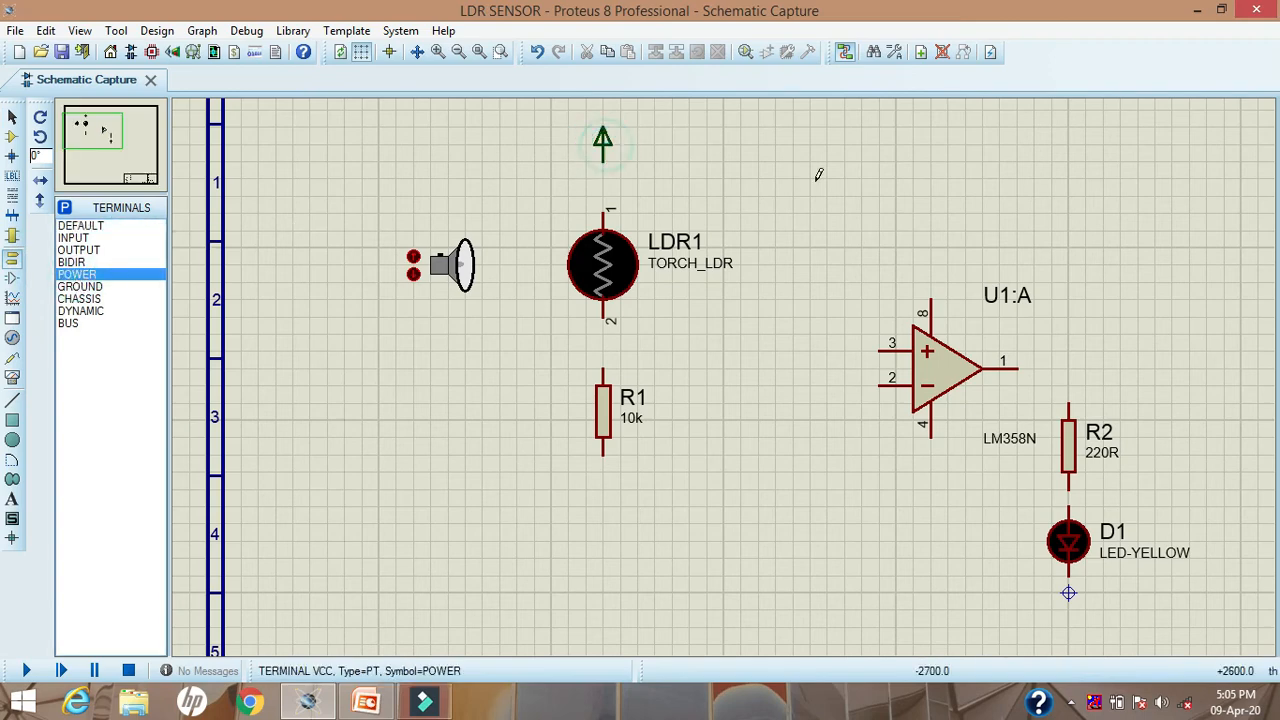
pyautogui.click(933, 180)
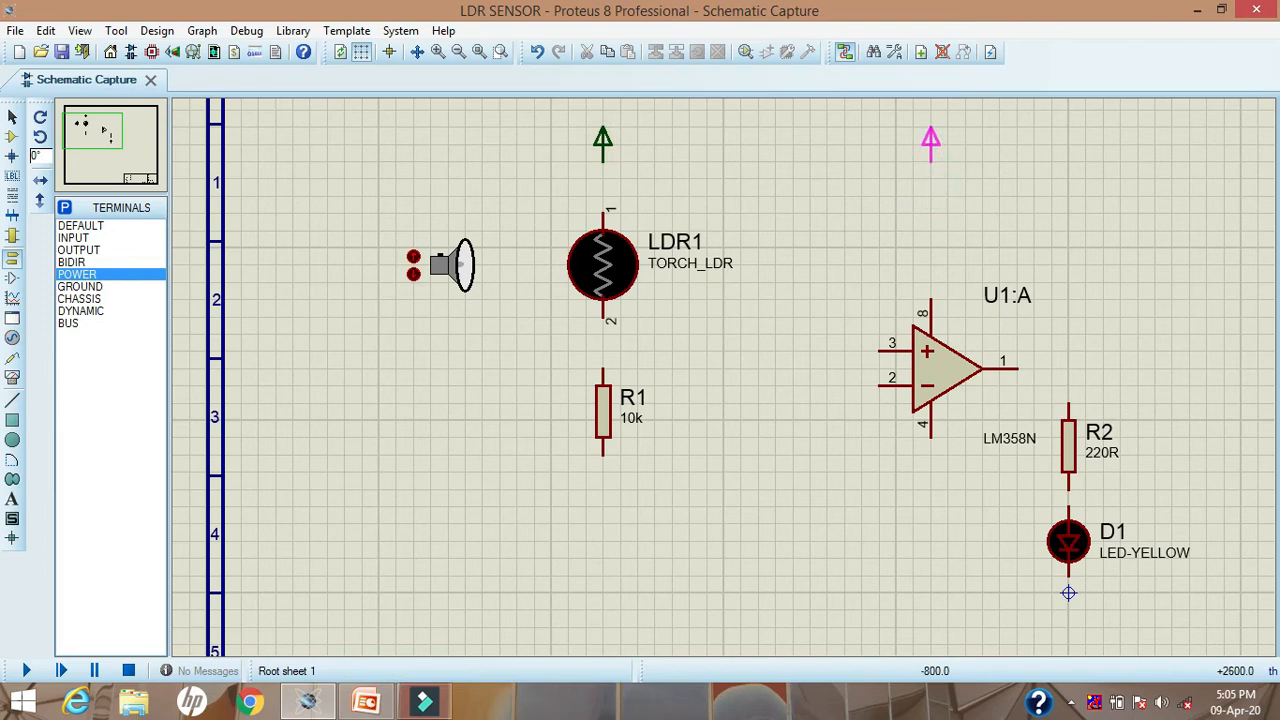
pyautogui.click(930, 140)
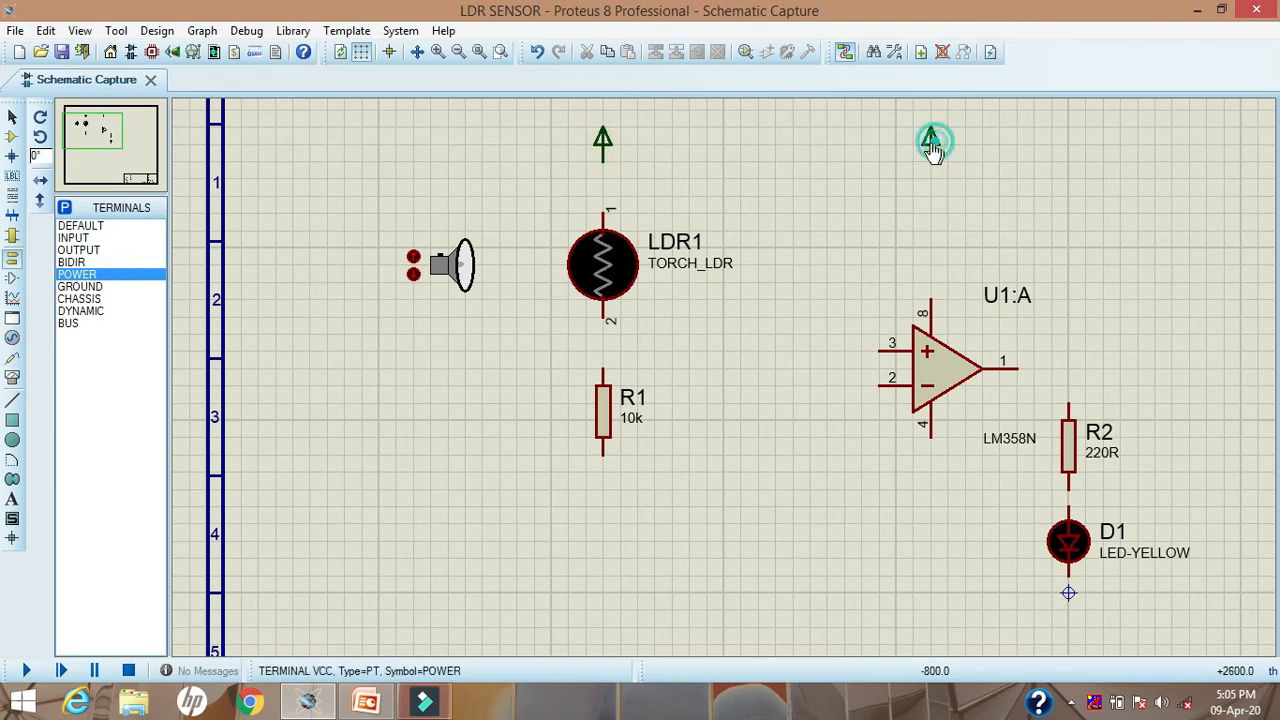
# Step: Place GROUND terminals in line below R1, op-amp pin 4 and the yellow LED, and return to selection mode
pyautogui.click(78, 286)
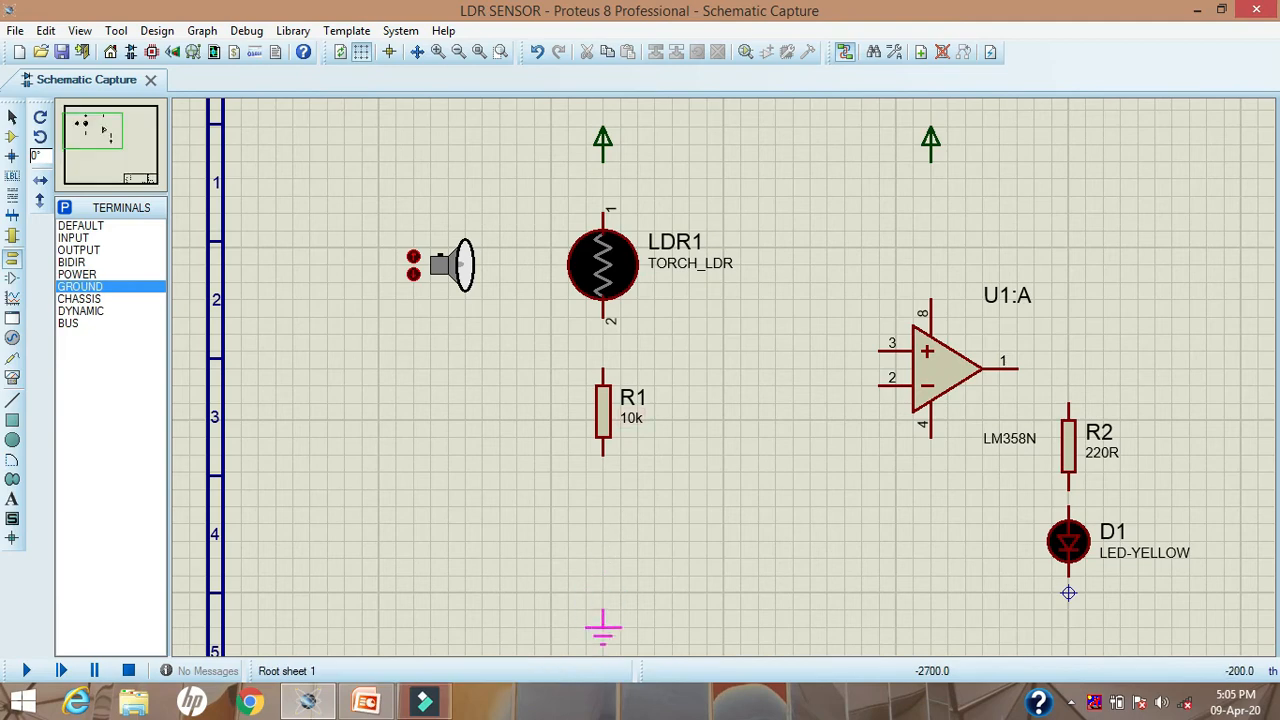
pyautogui.click(603, 628)
pyautogui.click(930, 628)
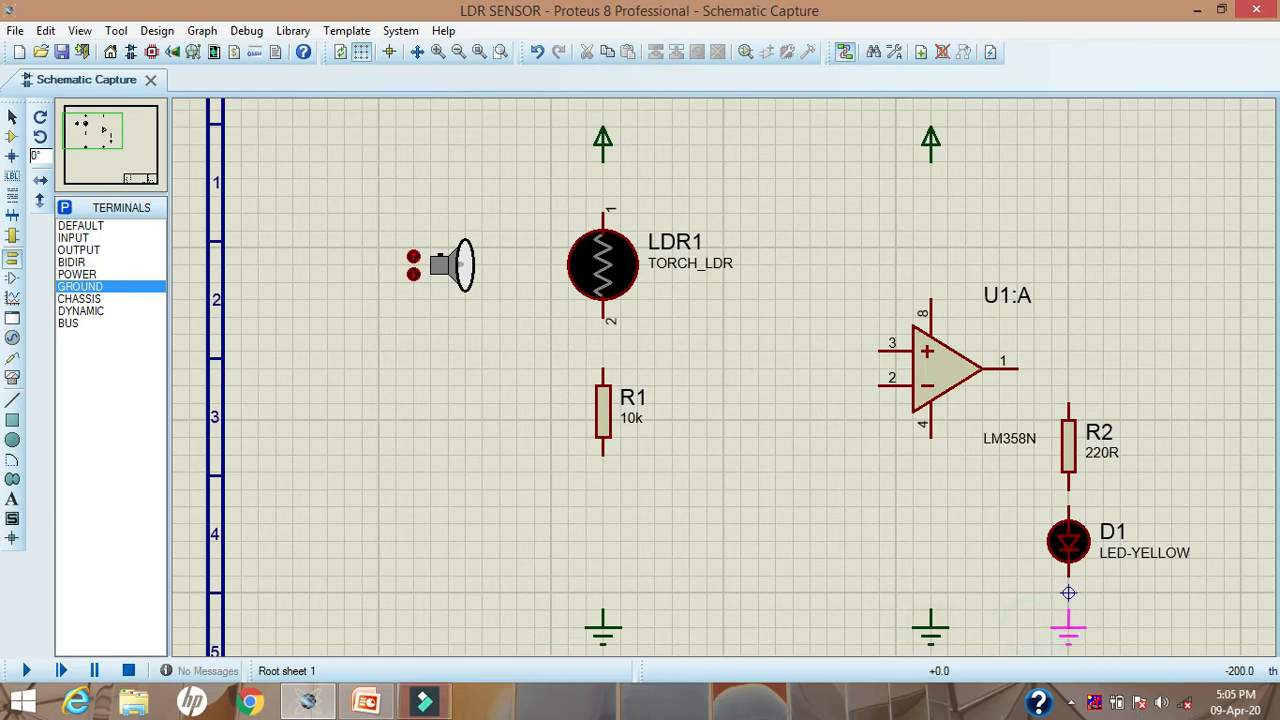
pyautogui.click(1068, 628)
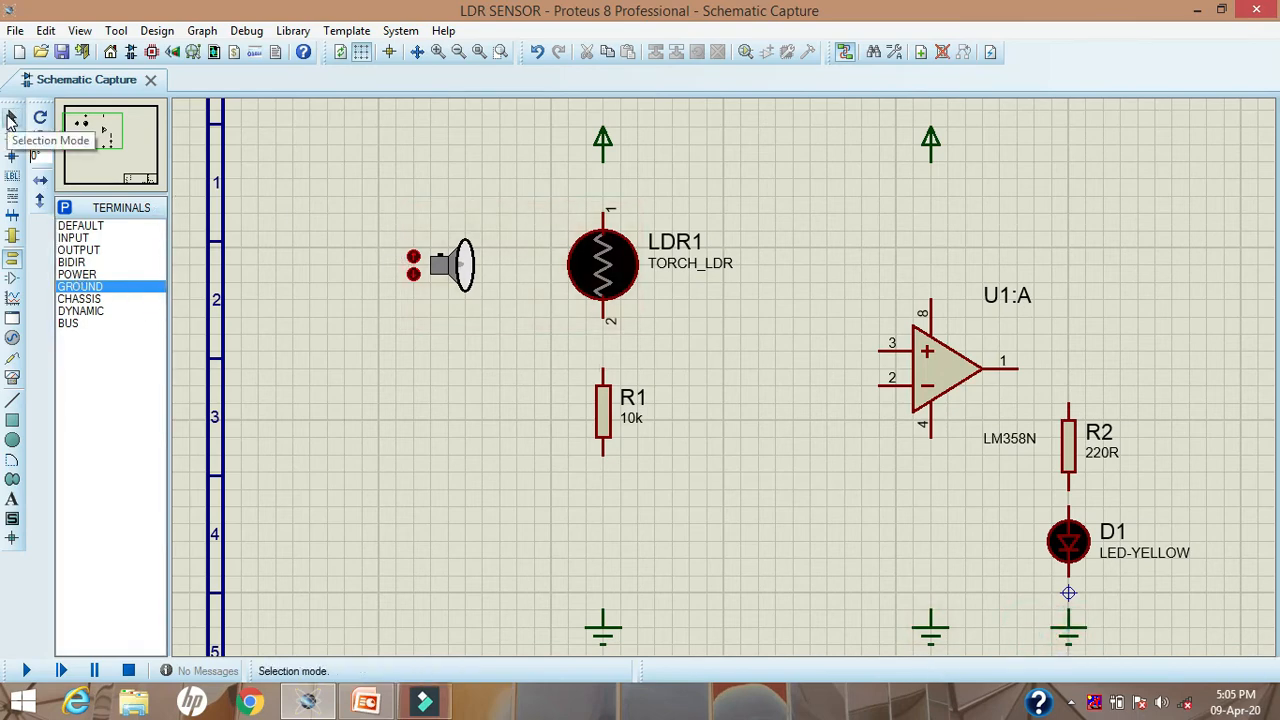
pyautogui.click(10, 118)
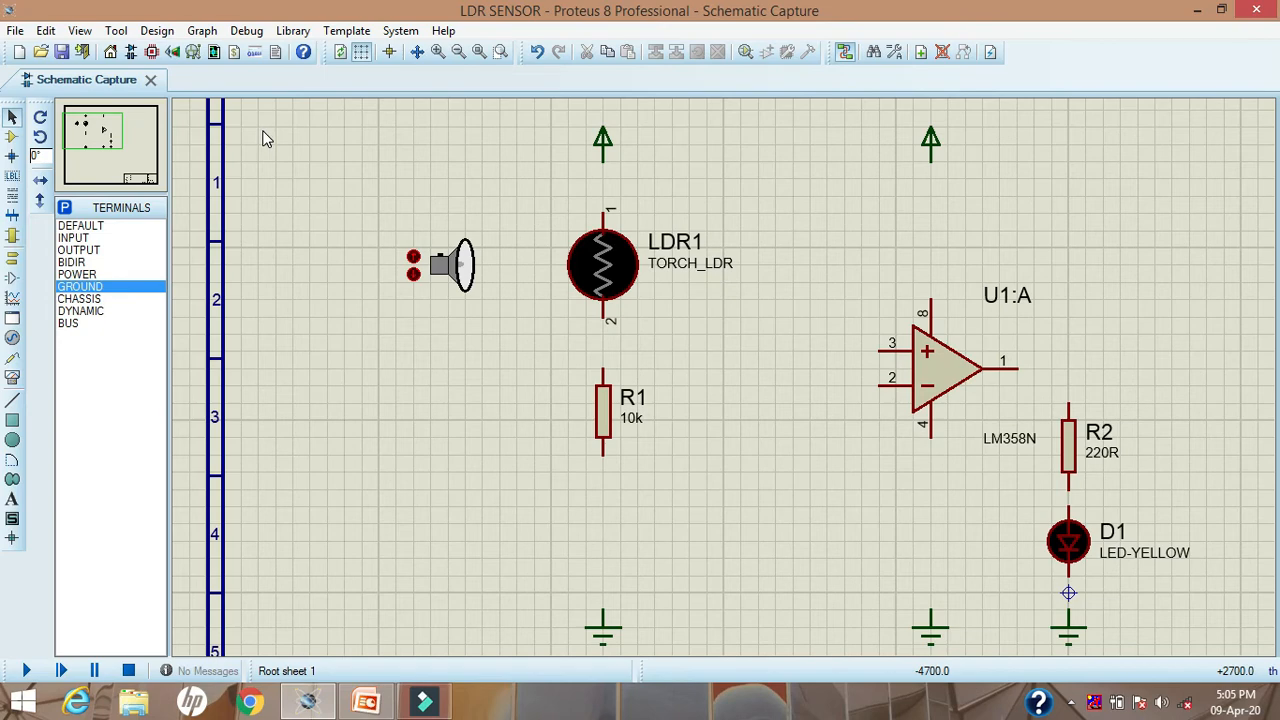
# Step: Wire the power terminal, LDR1, R1 and ground in series, and connect op-amp pin 3 to the wire between LDR1 and R1
pyautogui.click(603, 160)
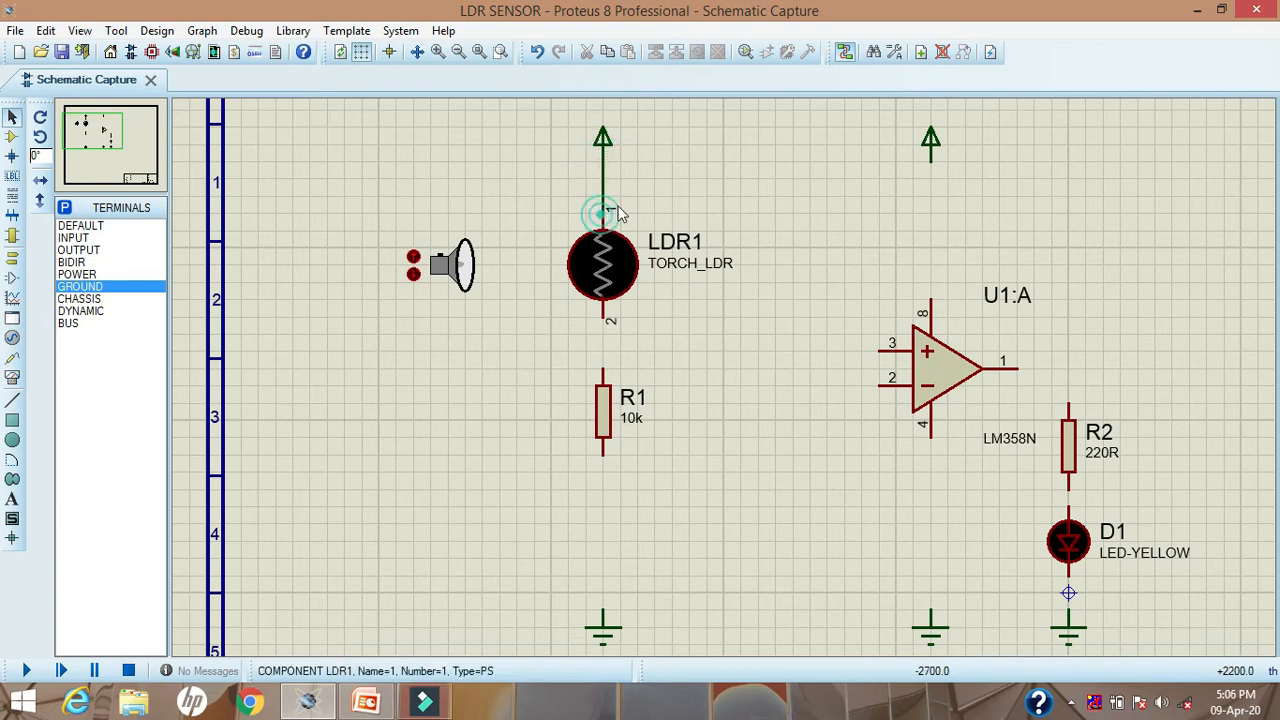
pyautogui.click(603, 210)
pyautogui.click(603, 318)
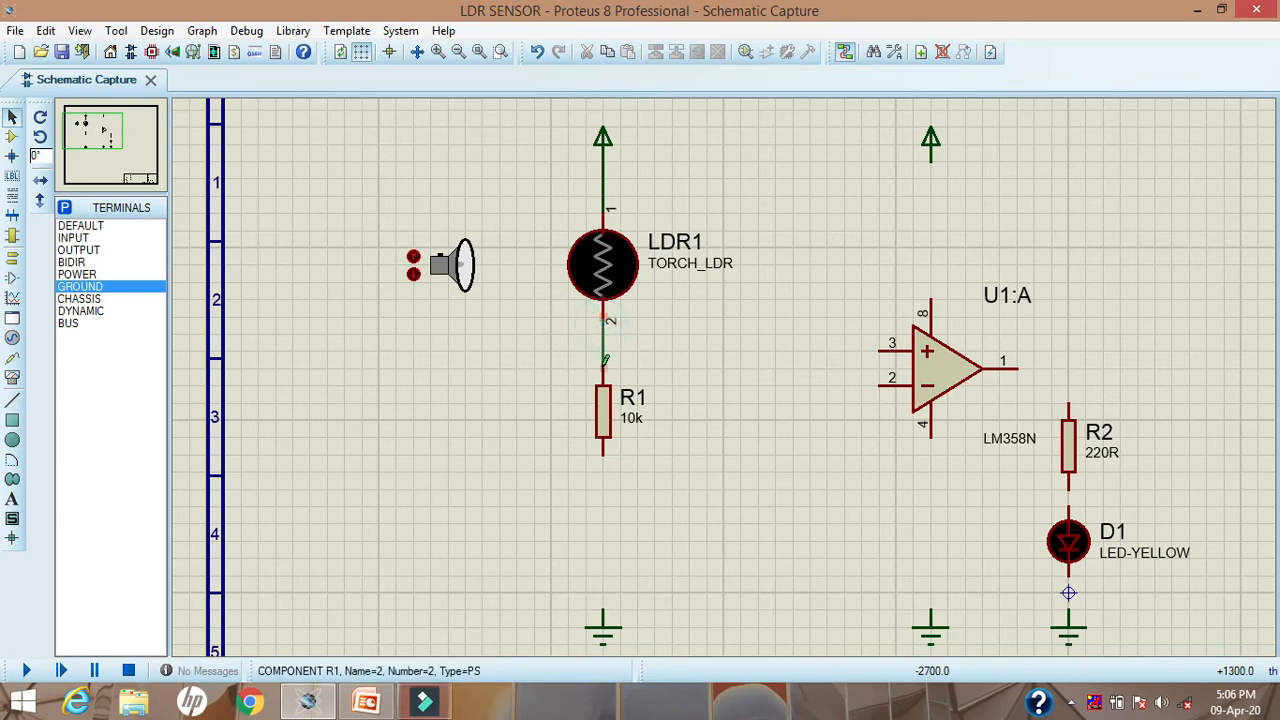
pyautogui.click(603, 370)
pyautogui.click(603, 452)
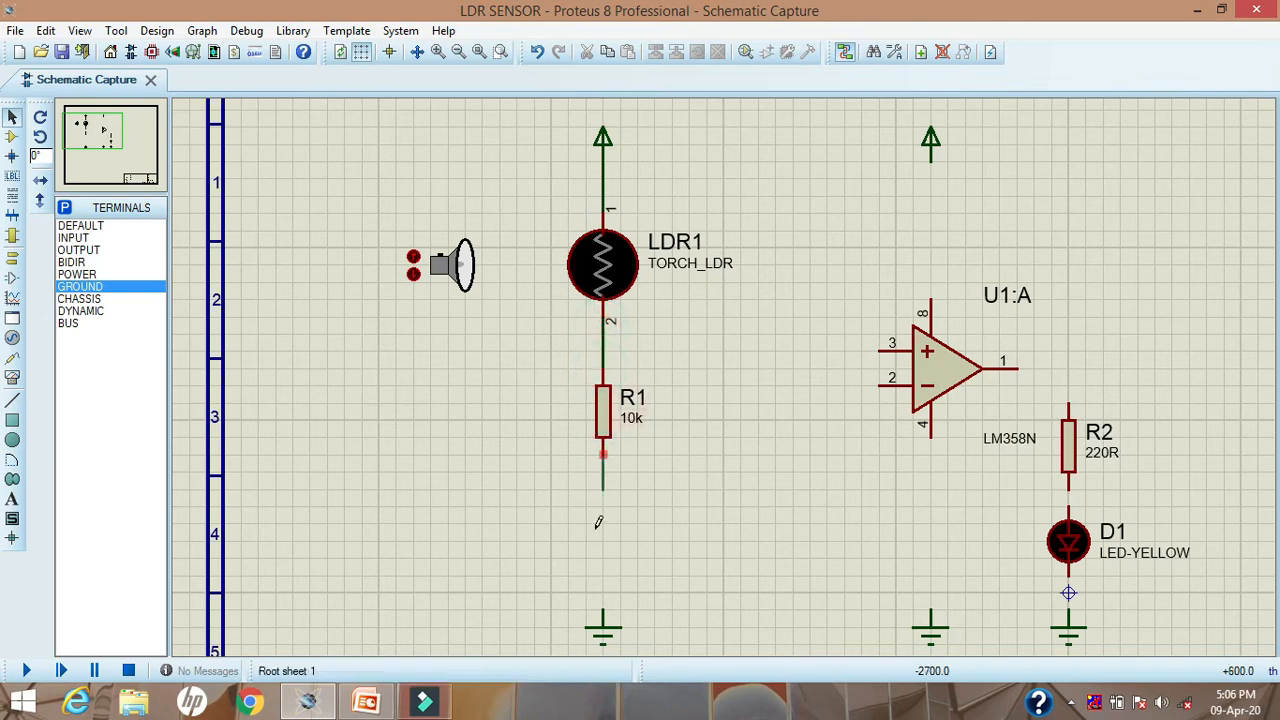
pyautogui.click(603, 612)
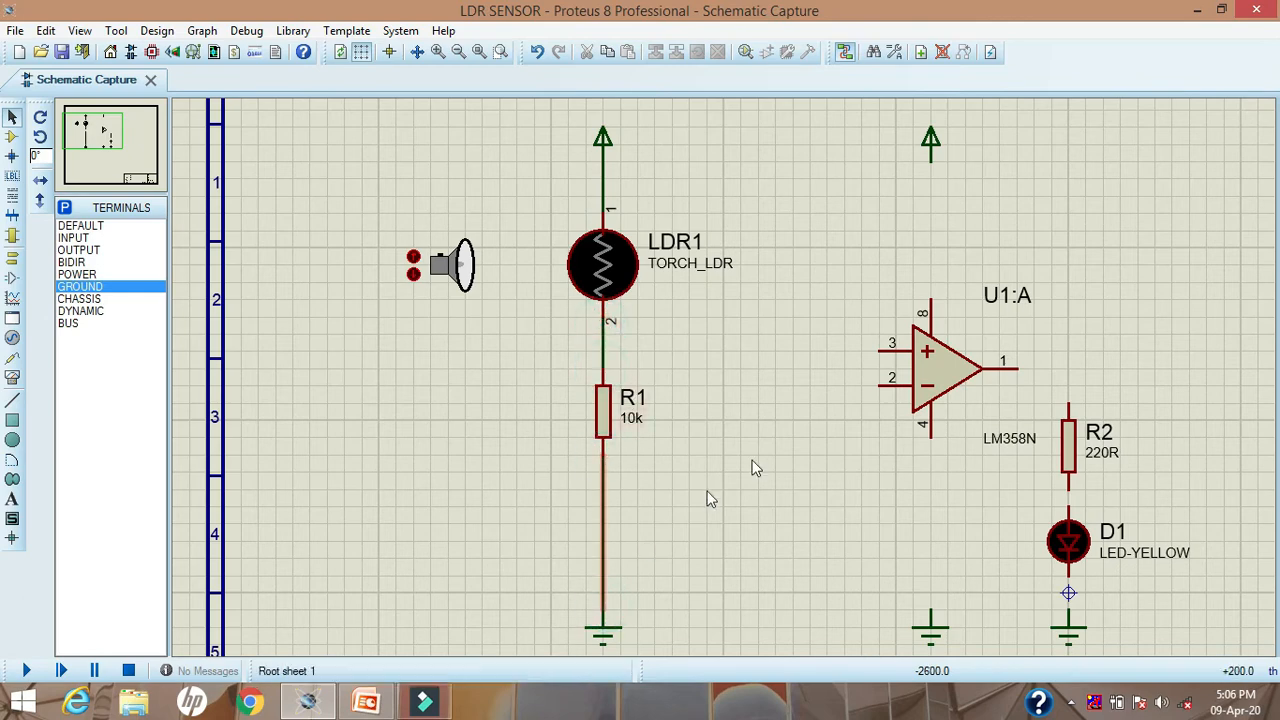
pyautogui.click(880, 350)
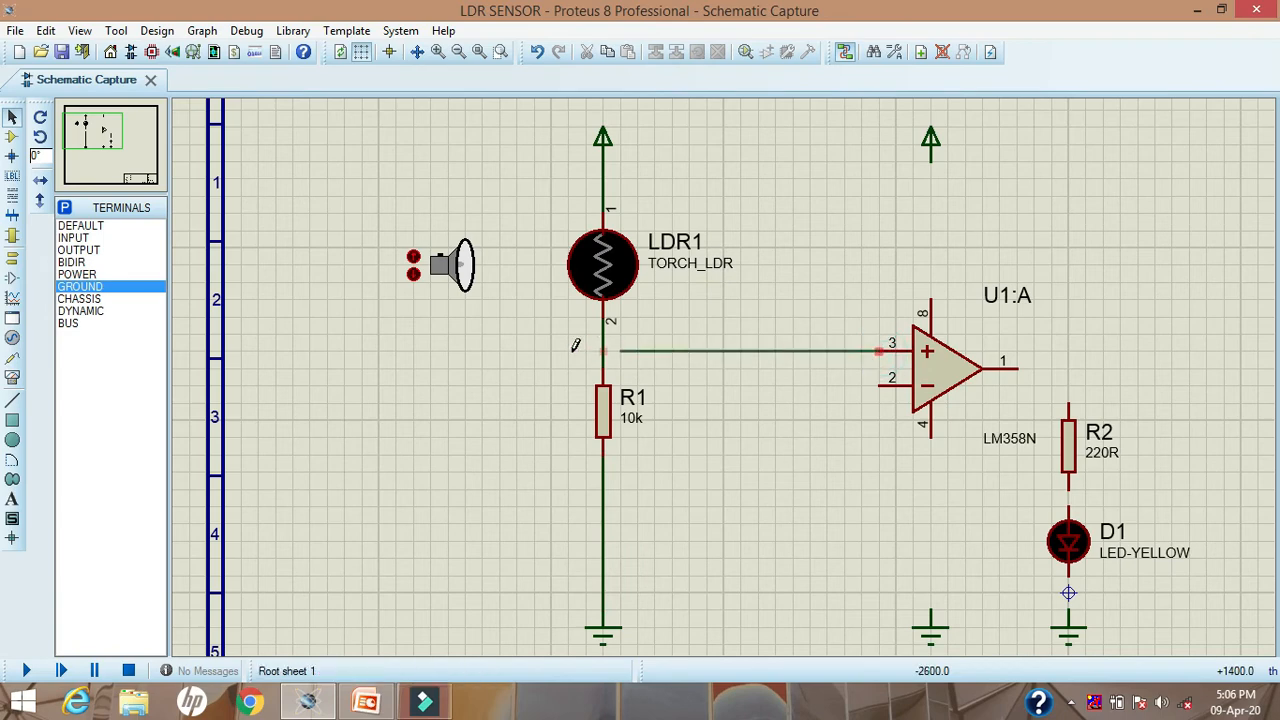
pyautogui.click(602, 350)
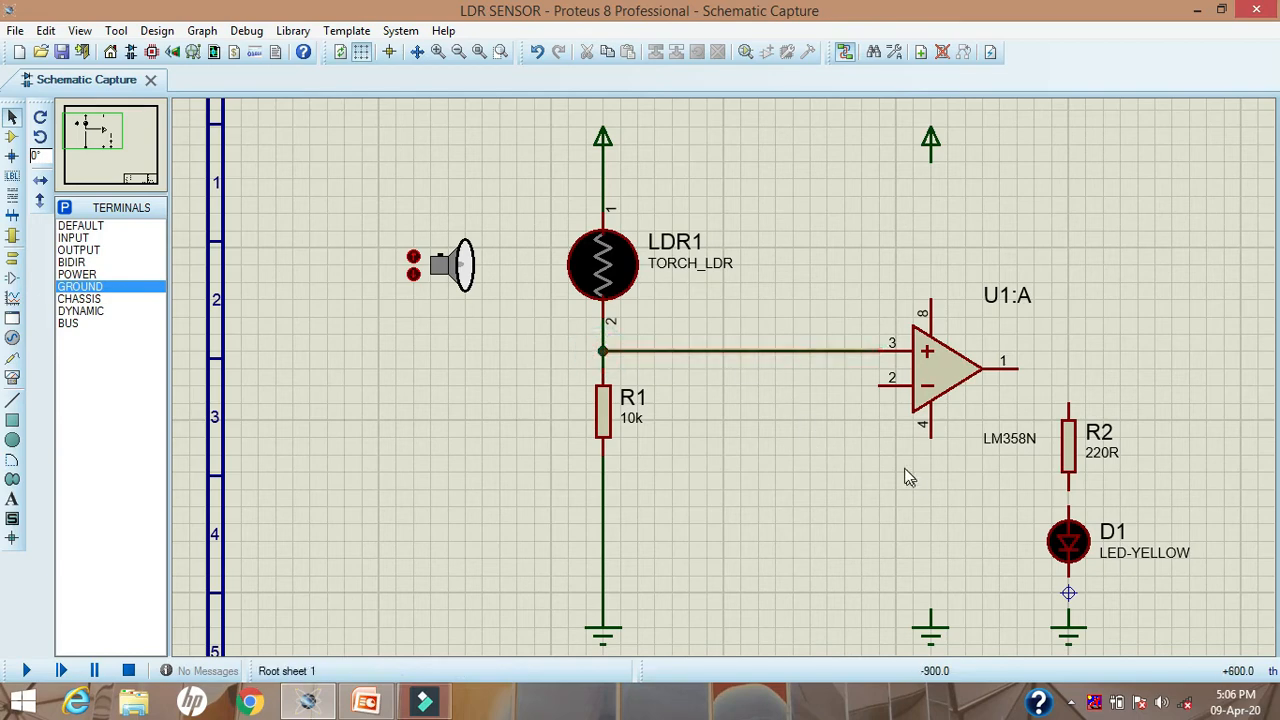
# Step: Wire op-amp pin 4 to the ground terminal below it and pin 8 to the power terminal above it
pyautogui.click(931, 432)
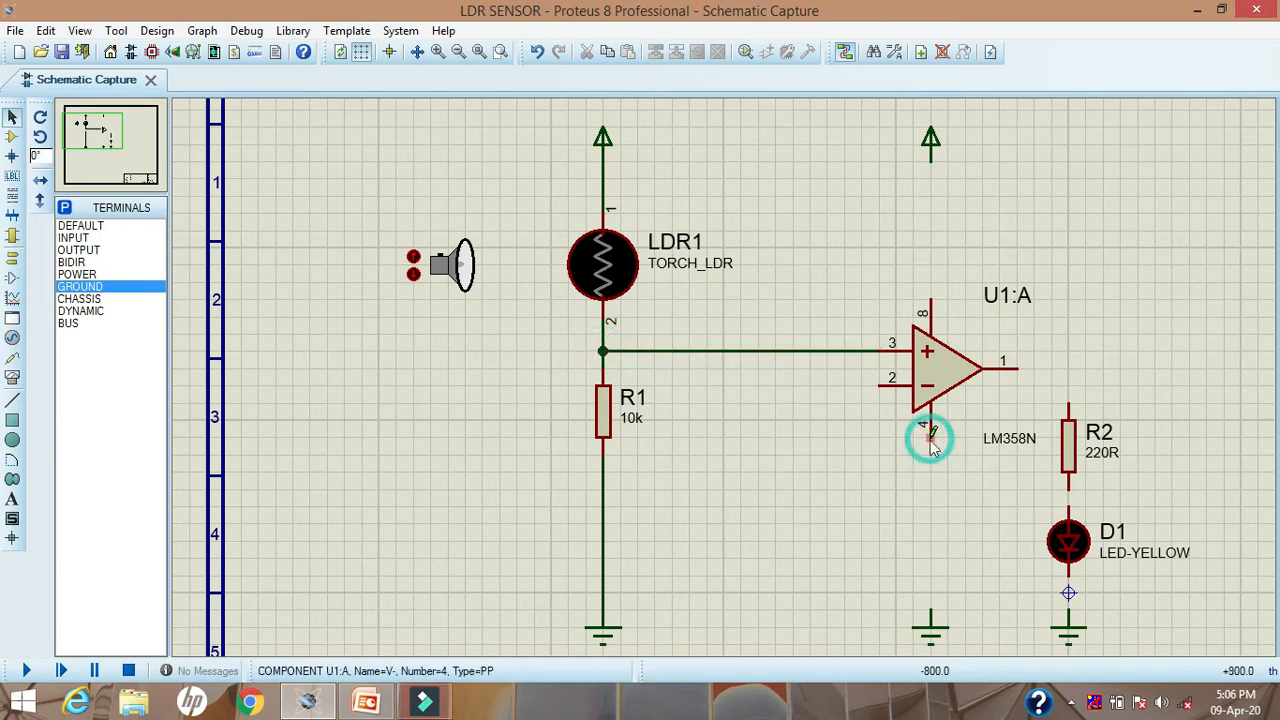
pyautogui.click(931, 620)
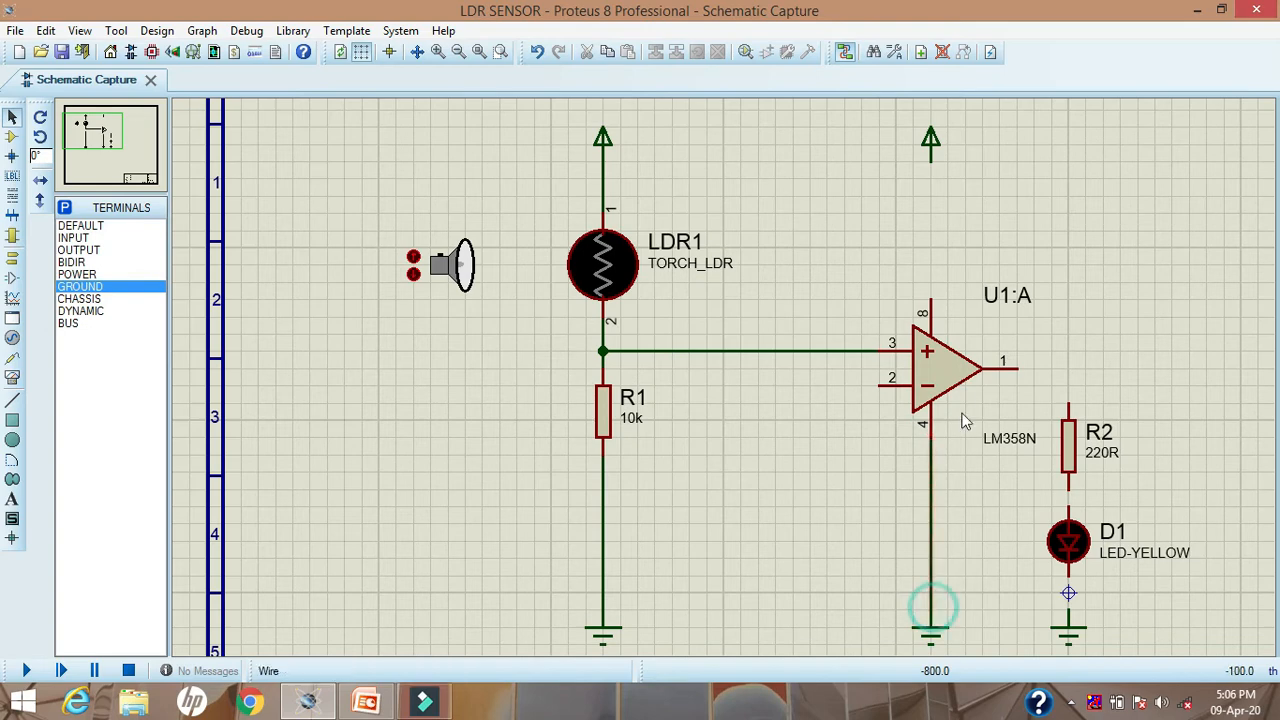
pyautogui.click(931, 298)
pyautogui.click(931, 155)
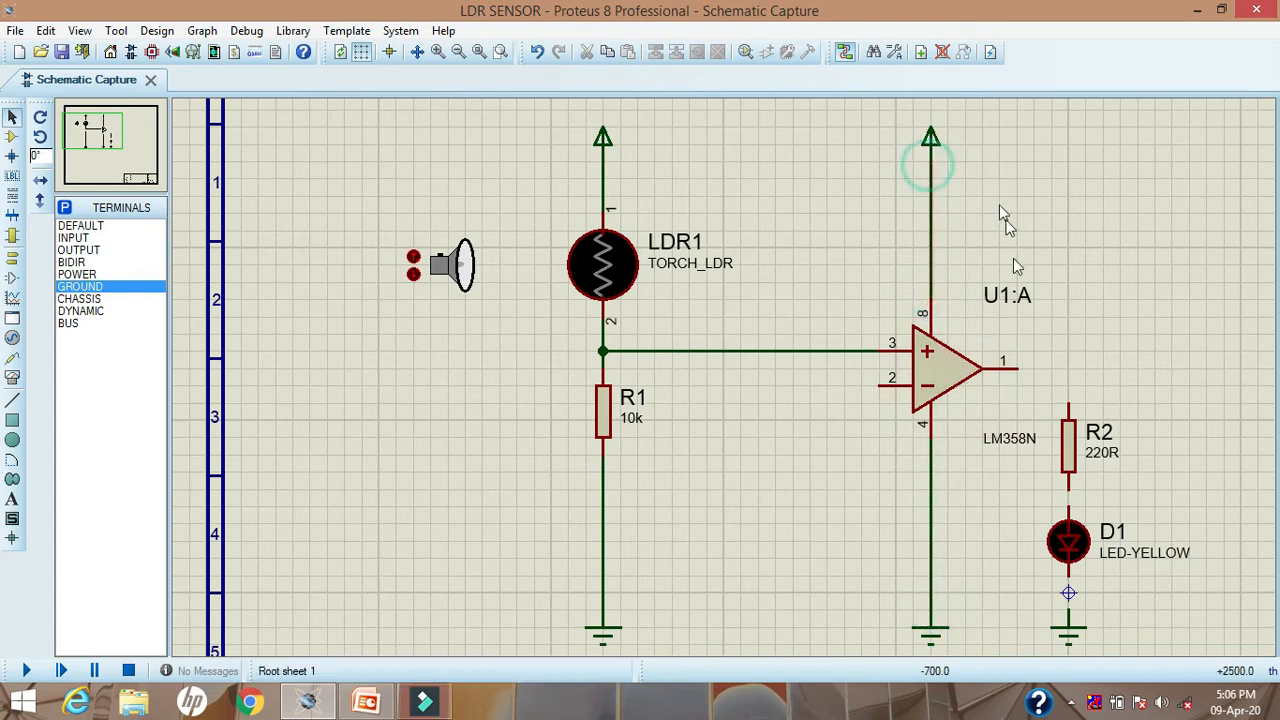
# Step: Wire op-amp output pin 1 through resistor R2 and LED D1 in series to the ground terminal below
pyautogui.click(1020, 368)
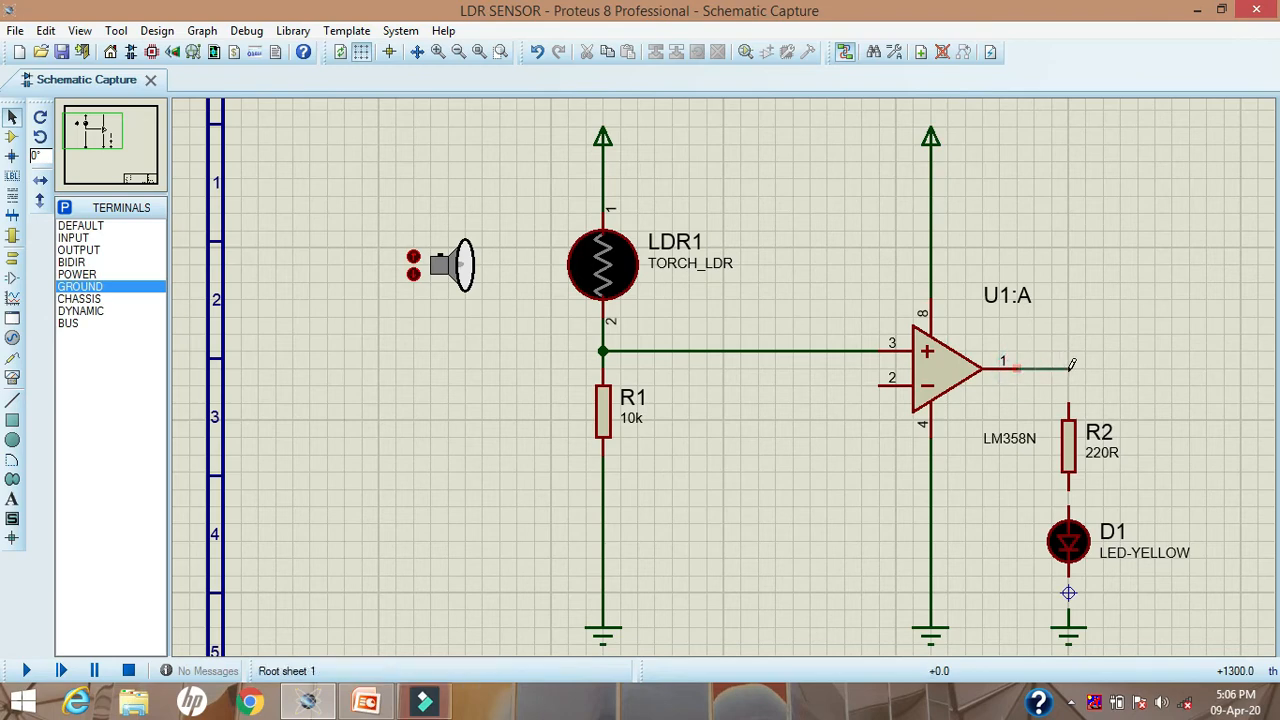
pyautogui.click(1068, 402)
pyautogui.click(1070, 484)
pyautogui.click(1068, 507)
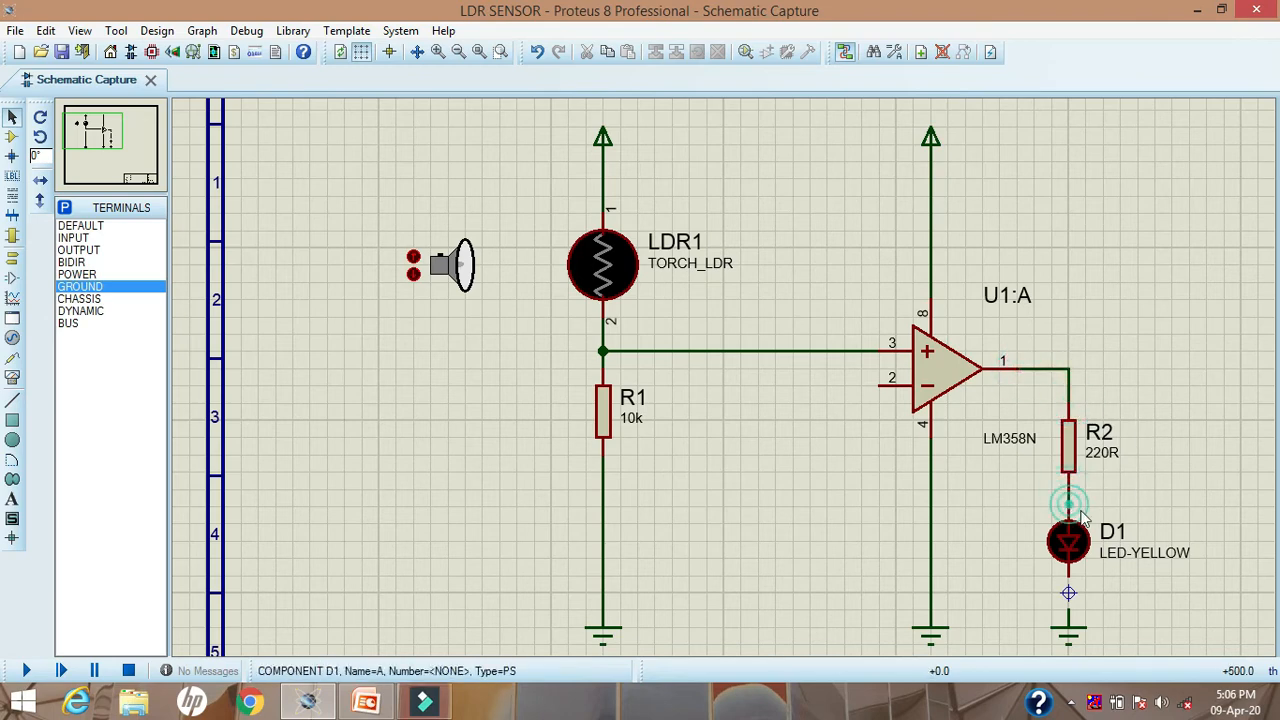
pyautogui.click(1068, 575)
pyautogui.click(1068, 593)
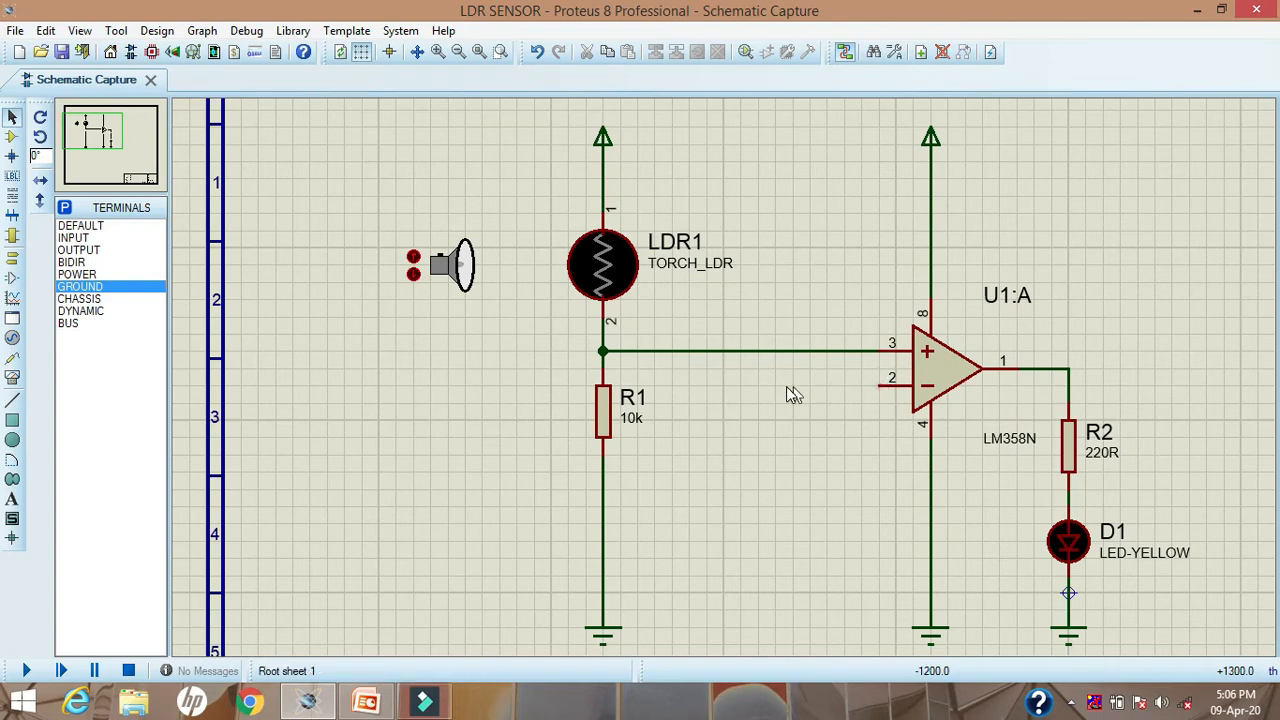
# Step: Place a DC generator between R1 and the op-amp, below the pin 2 level, and wire op-amp pin 2 to it
pyautogui.click(13, 340)
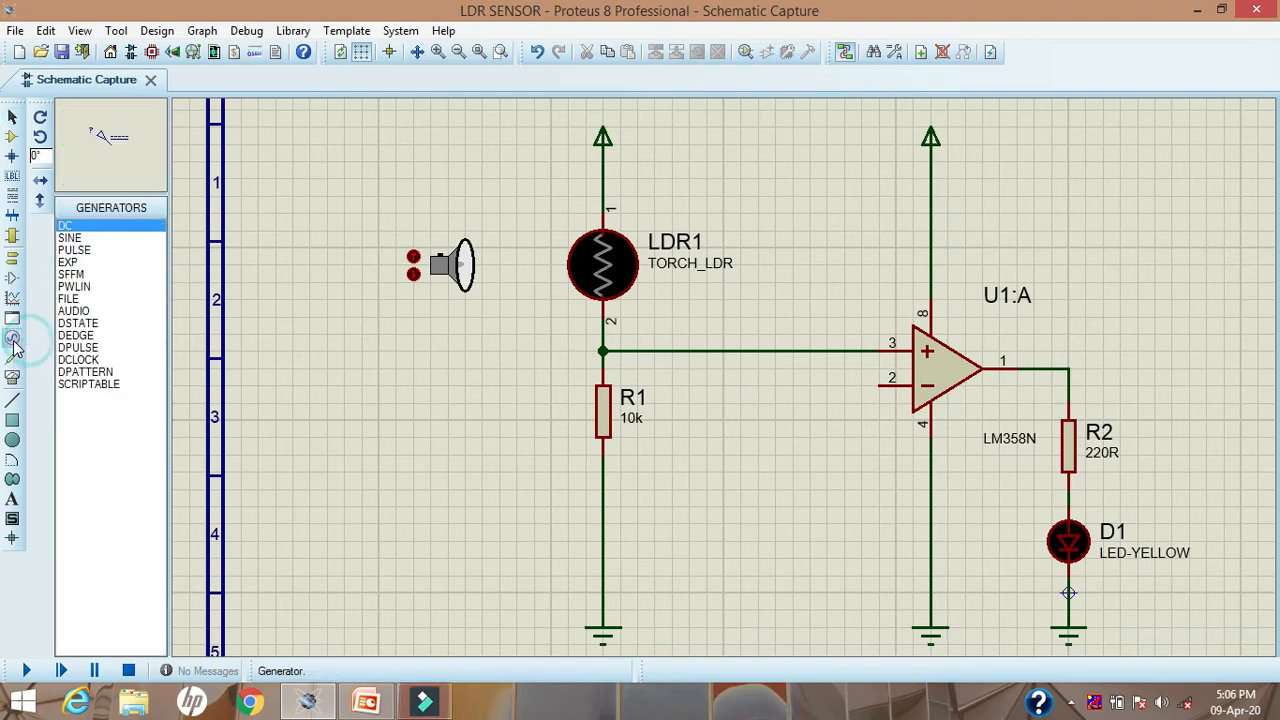
pyautogui.click(66, 229)
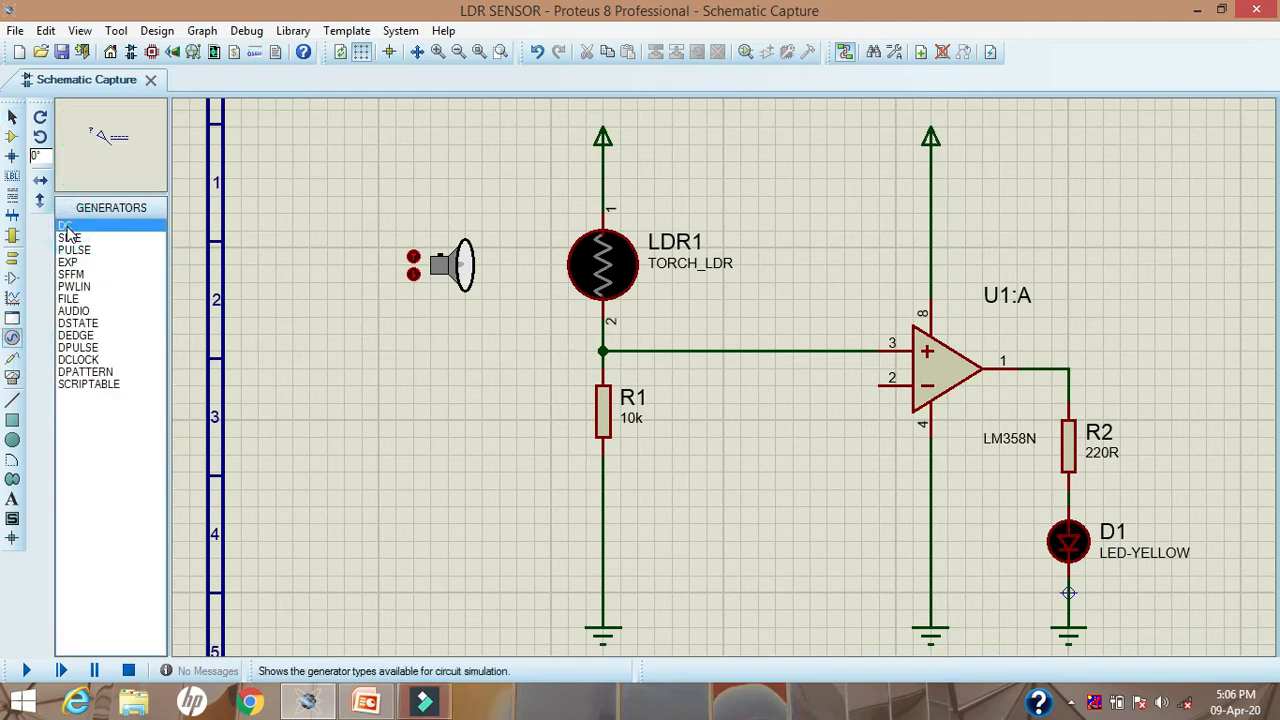
pyautogui.click(815, 535)
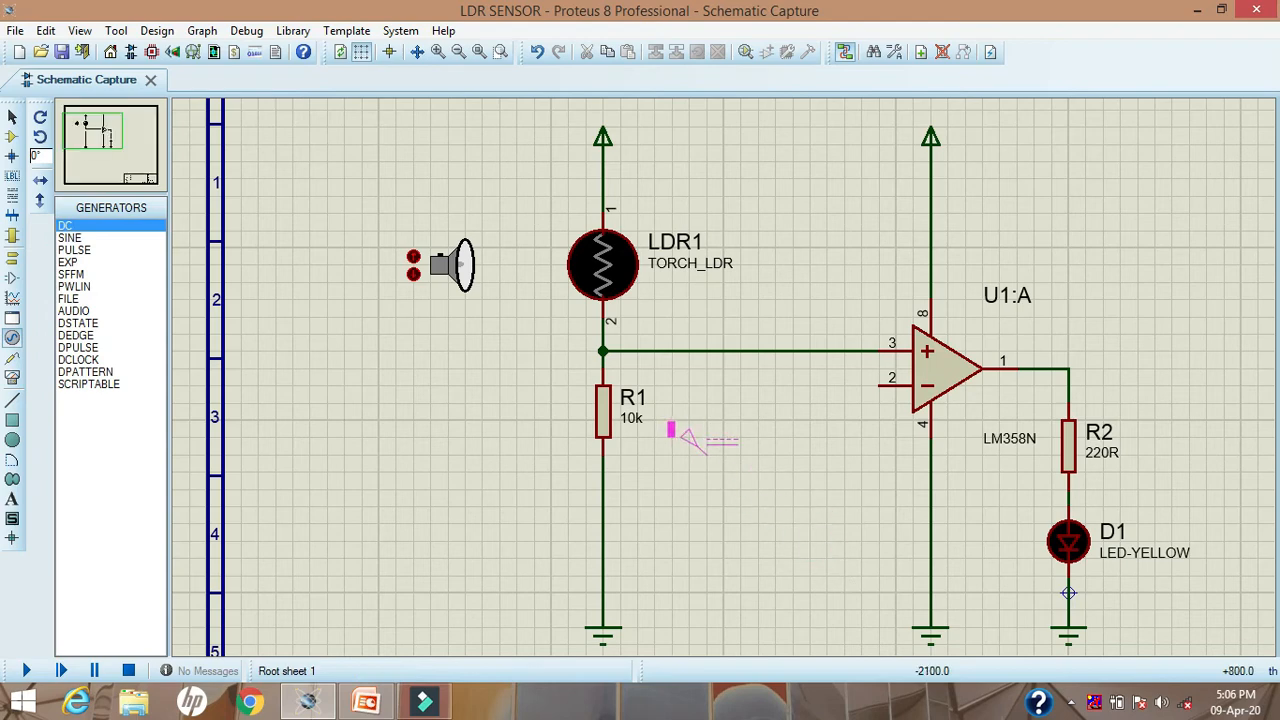
pyautogui.click(716, 482)
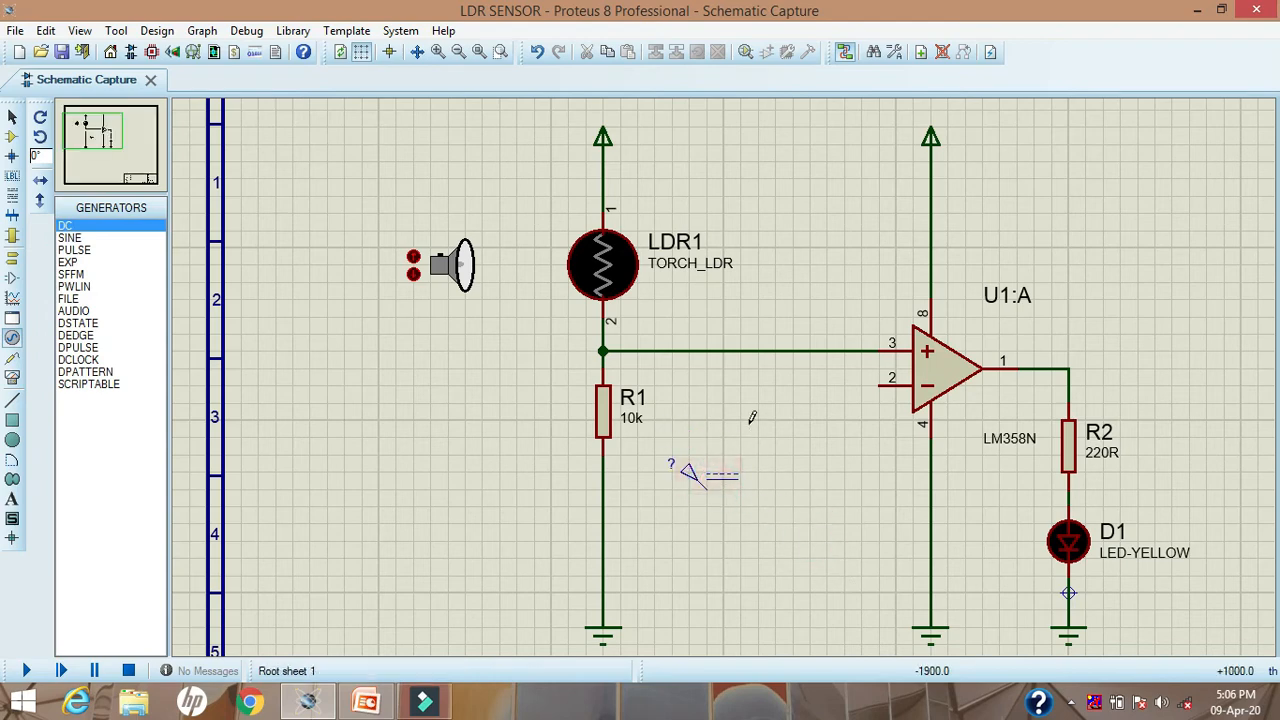
pyautogui.click(13, 117)
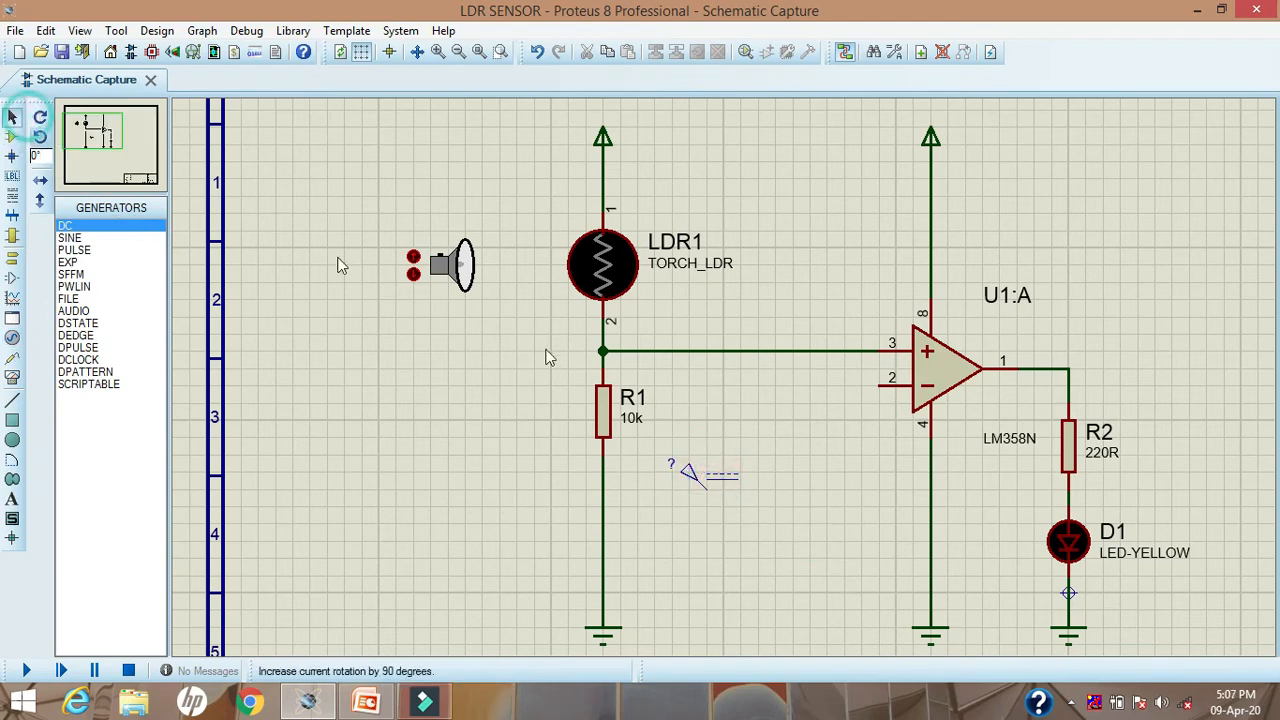
pyautogui.click(882, 384)
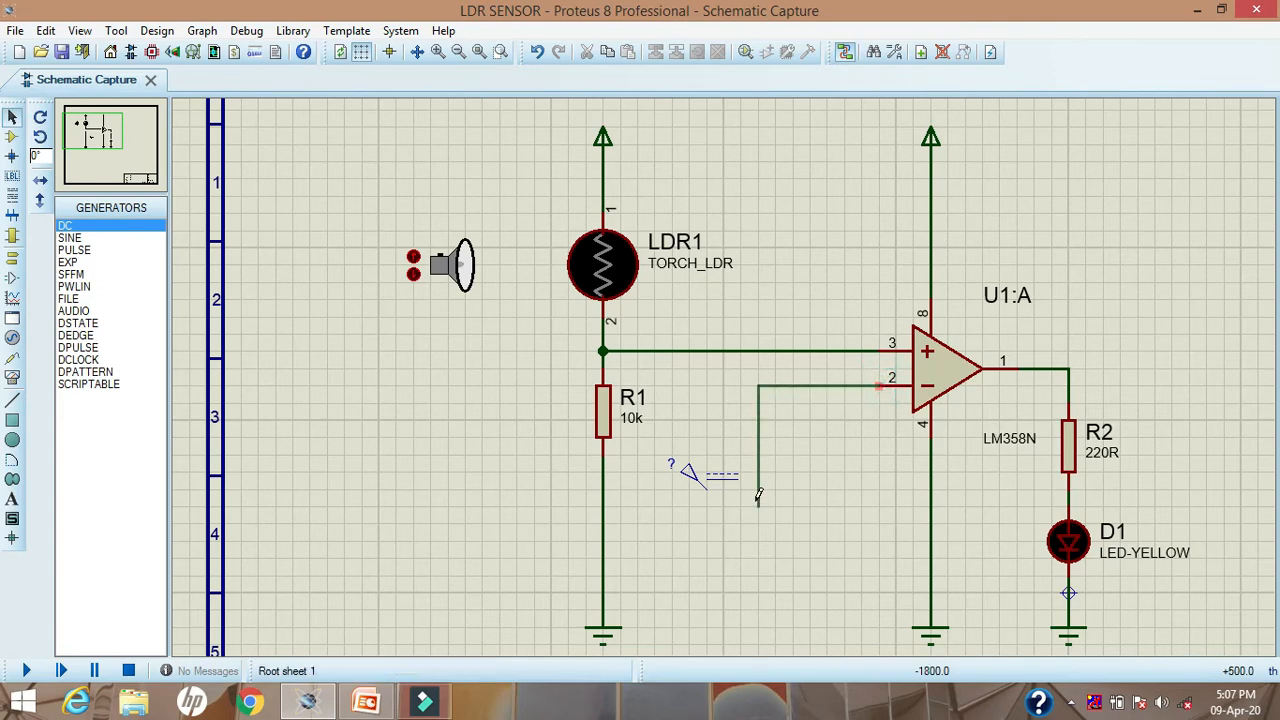
pyautogui.click(708, 485)
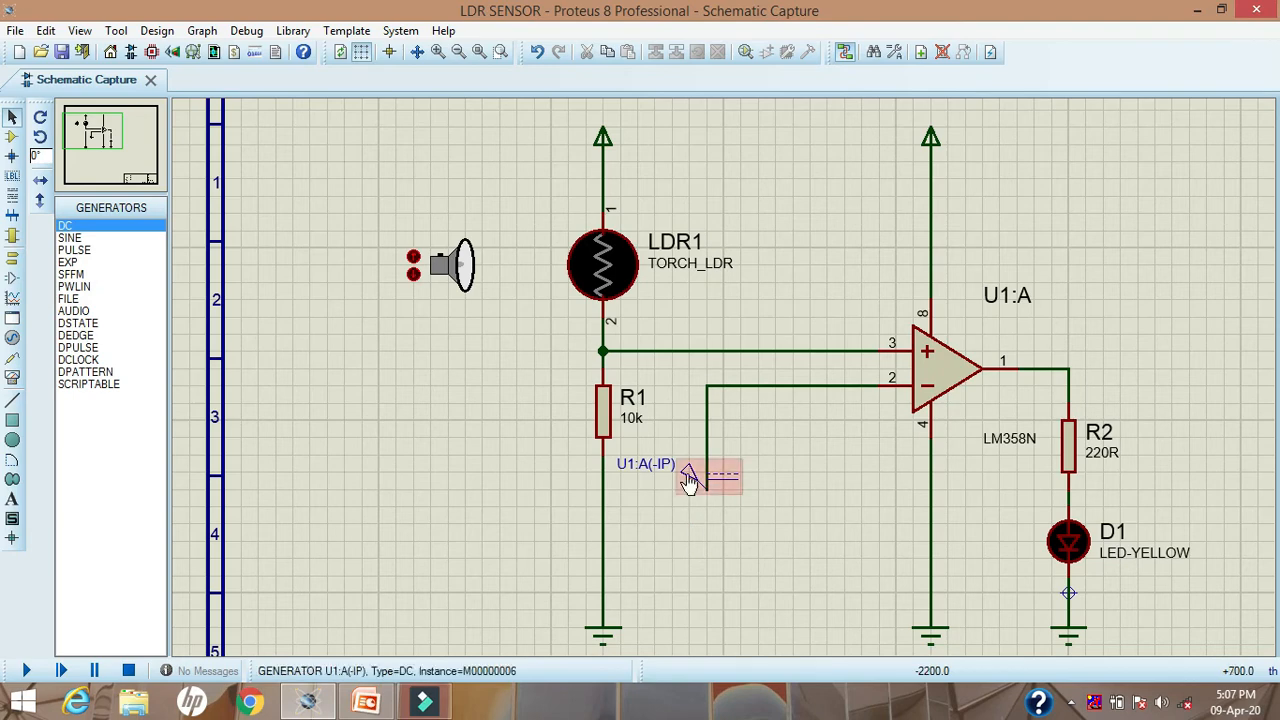
# Step: Set the voltage of the DC generator on op-amp pin 2 to 3 volts
pyautogui.doubleClick(690, 480)
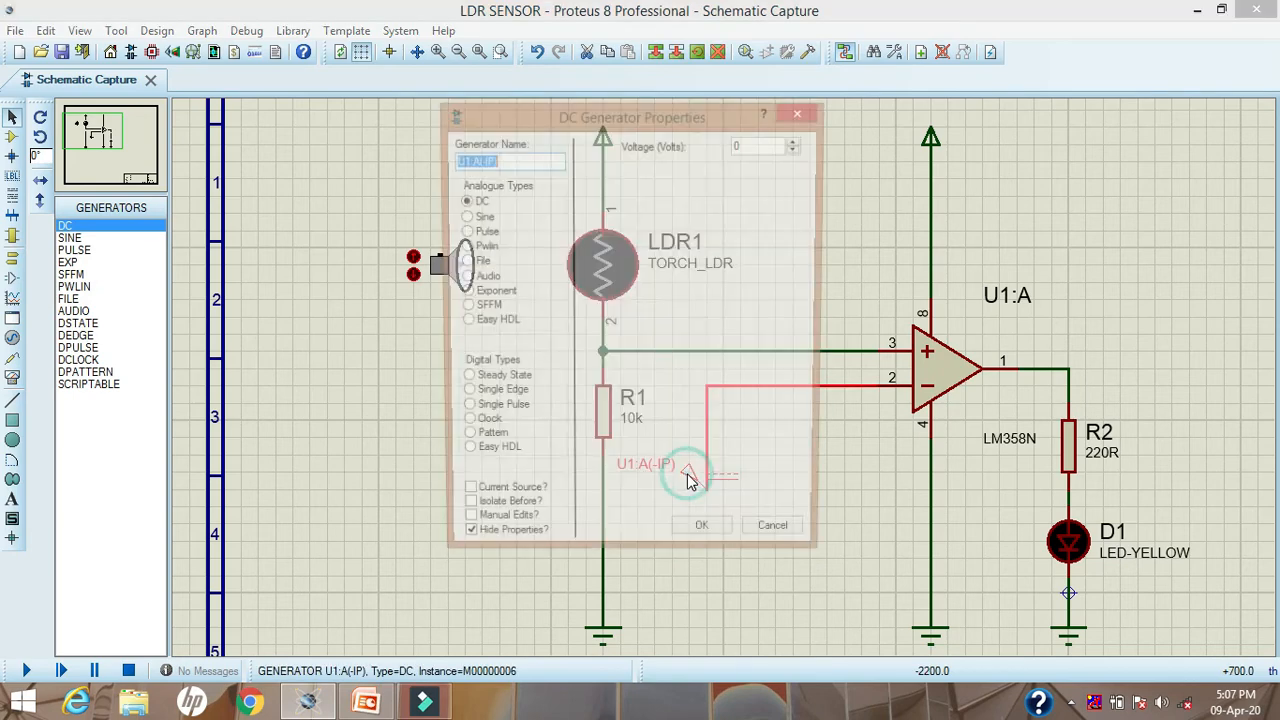
pyautogui.moveTo(775, 144); pyautogui.dragTo(725, 141)
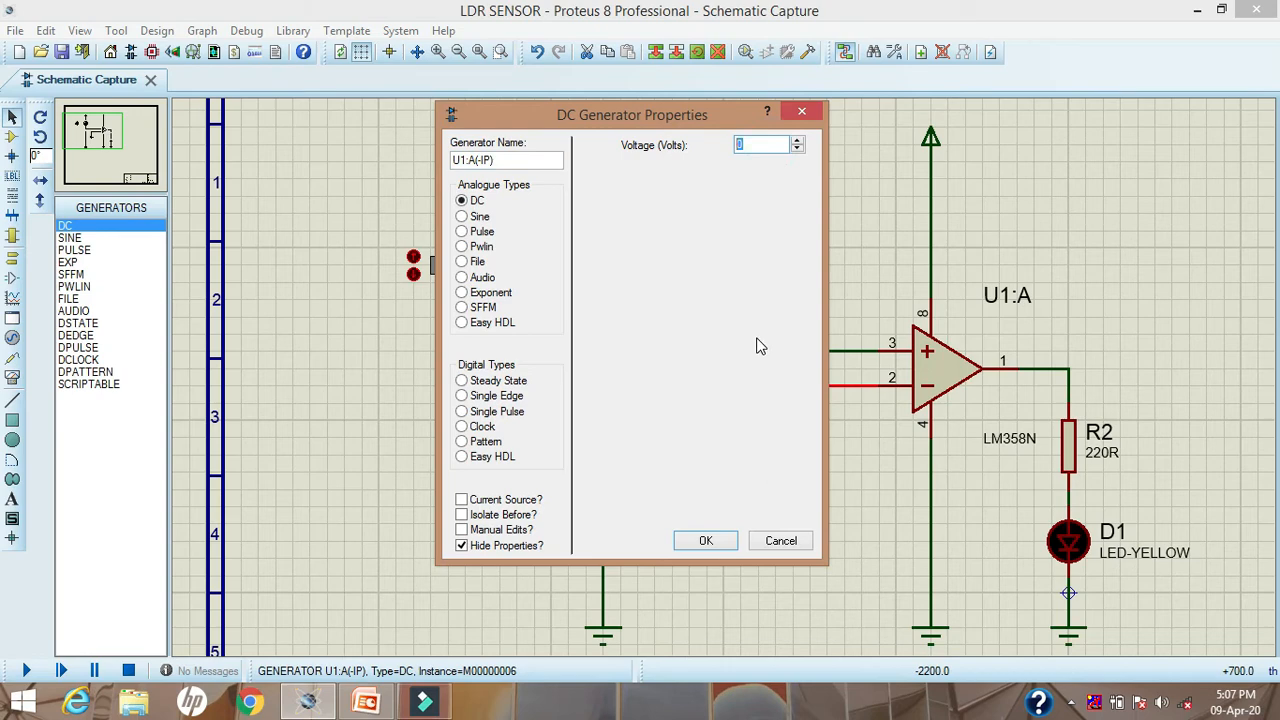
pyautogui.write('3')
pyautogui.click(726, 538)
pyautogui.click(824, 530)
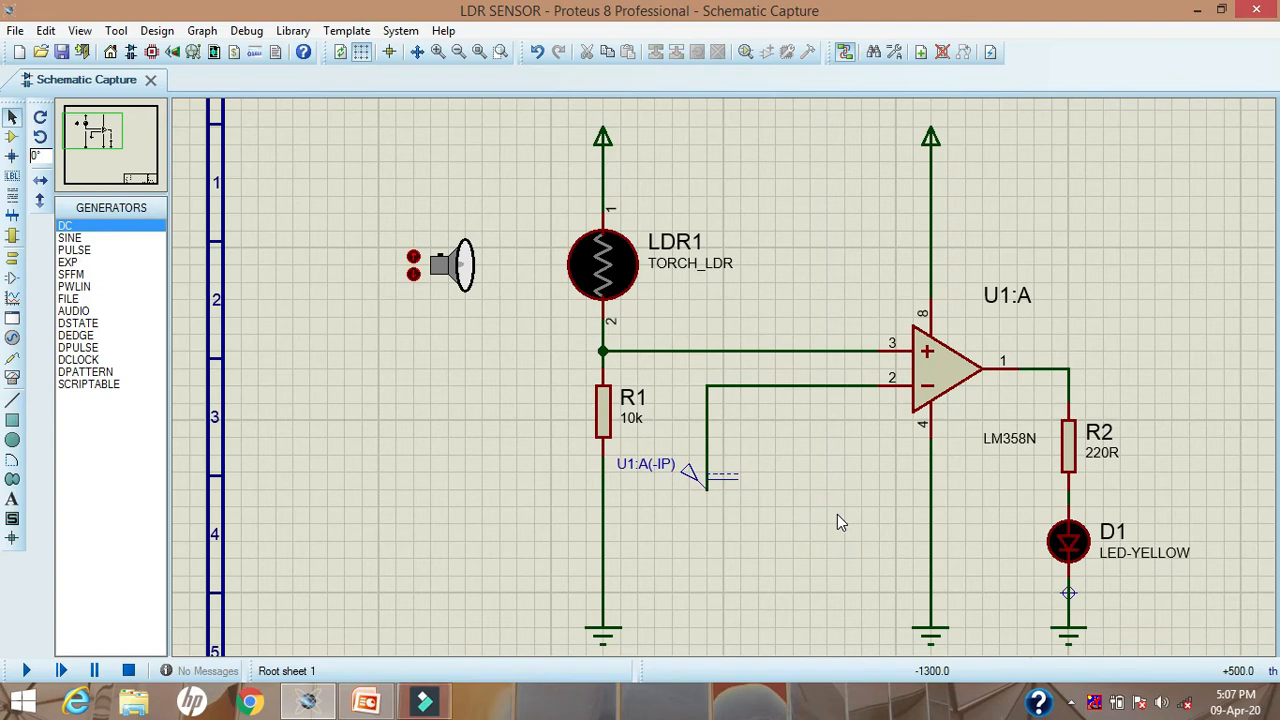
# Step: Place a voltage probe above the op-amp pin 3 wire and connect it straight down to that wire
pyautogui.click(13, 359)
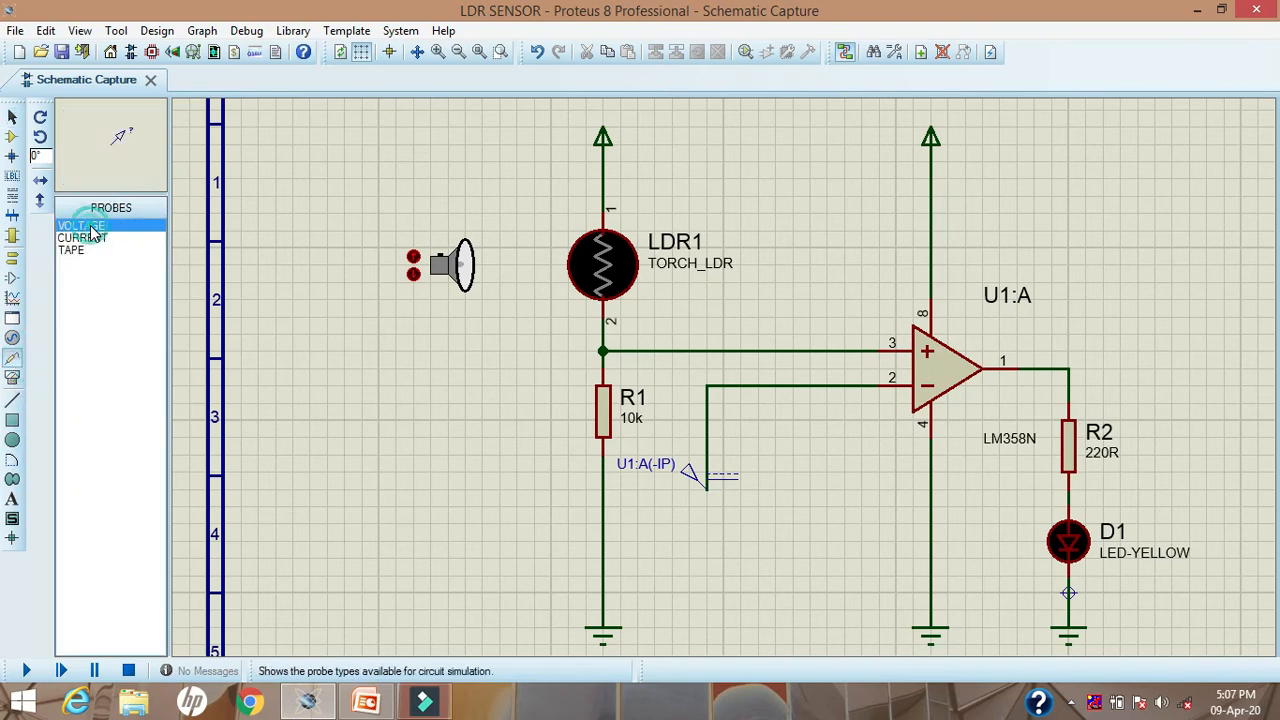
pyautogui.click(788, 190)
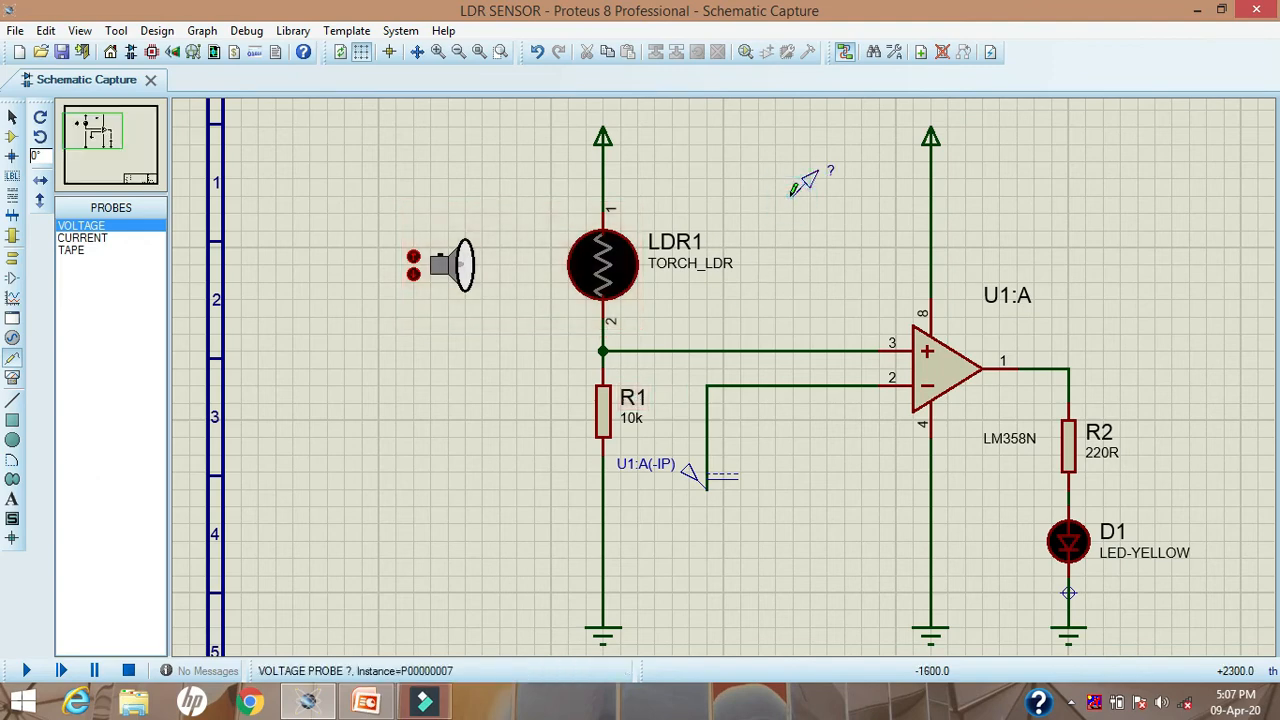
pyautogui.click(791, 194)
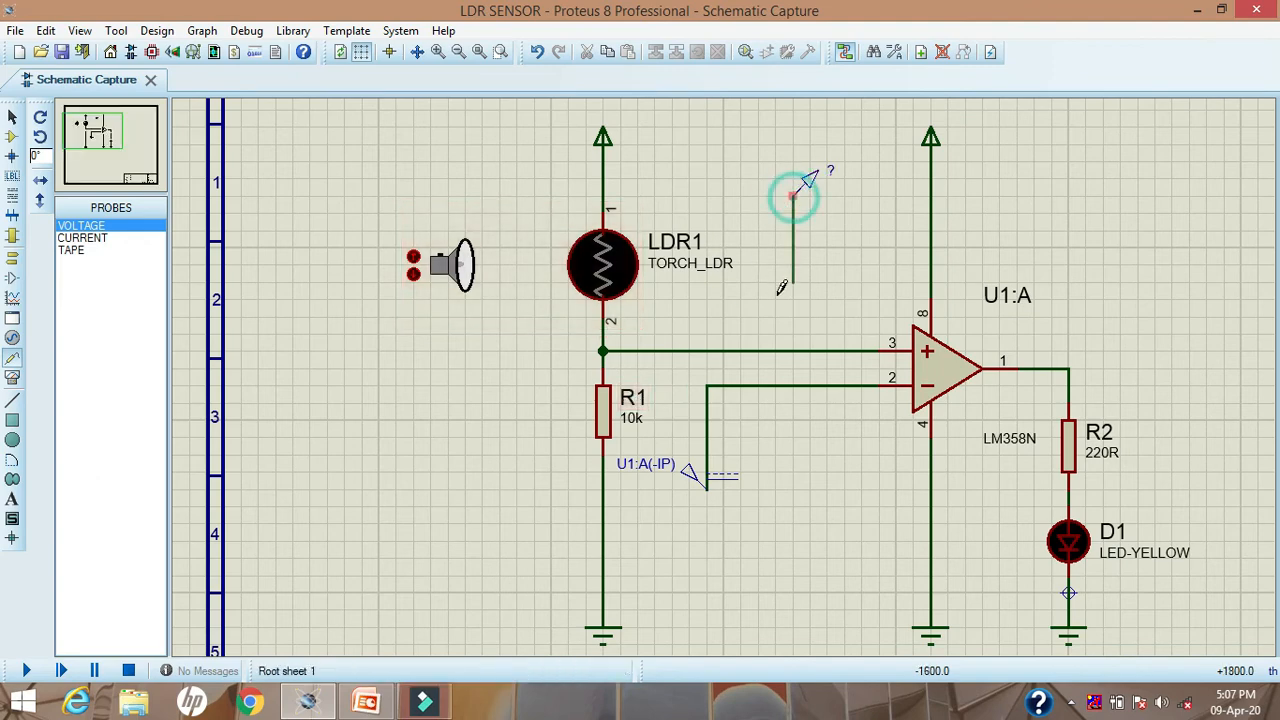
pyautogui.click(793, 350)
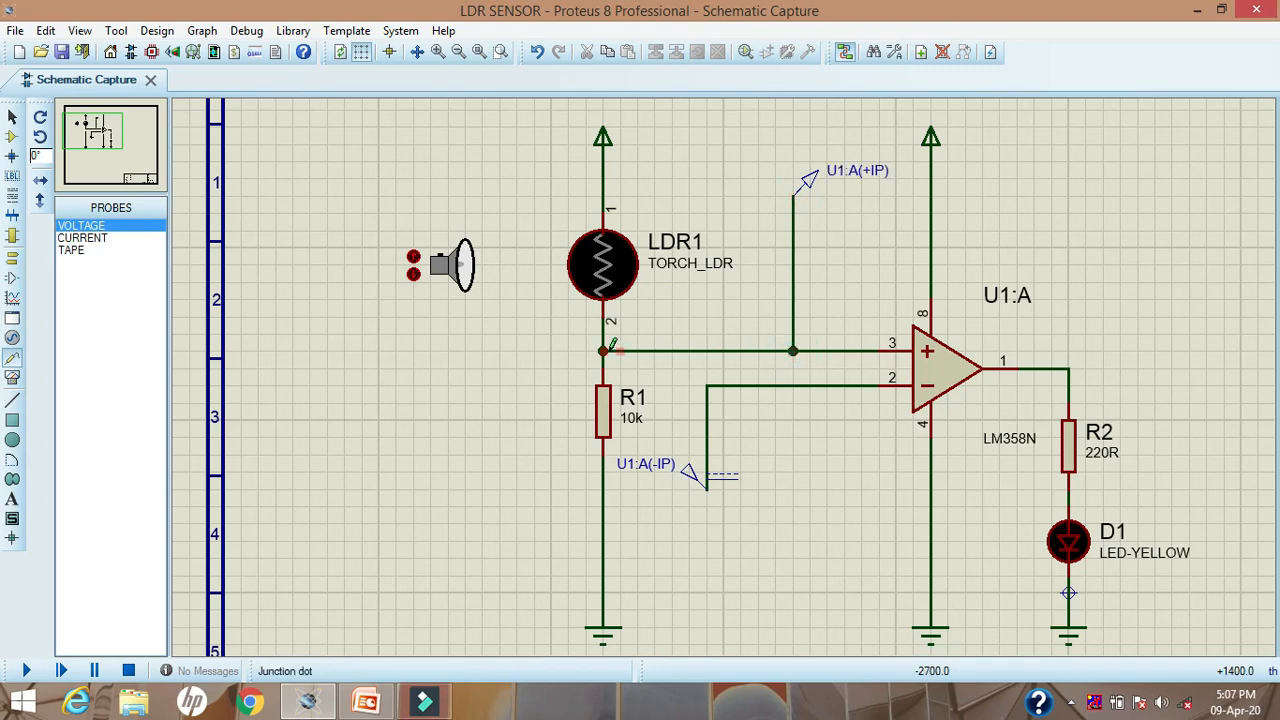
# Step: Place a second voltage probe below the DC generator and wire it to the op-amp pin 2 wire
pyautogui.click(770, 568)
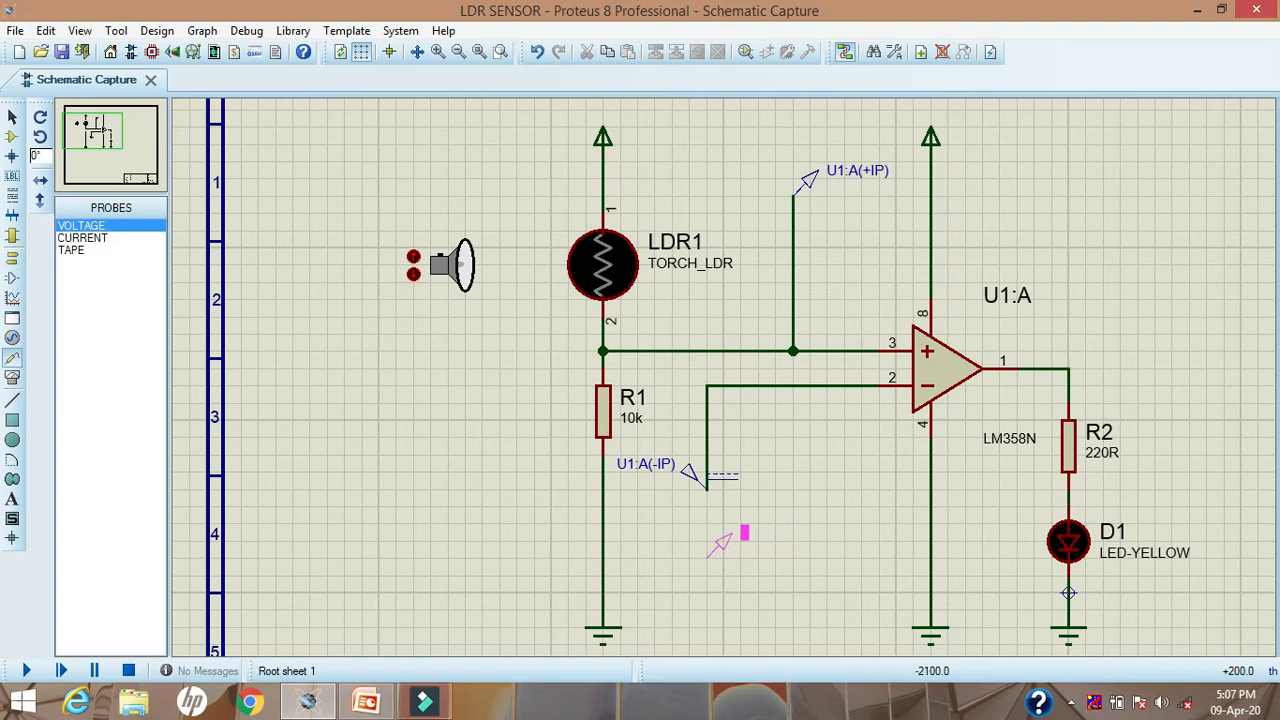
pyautogui.click(689, 570)
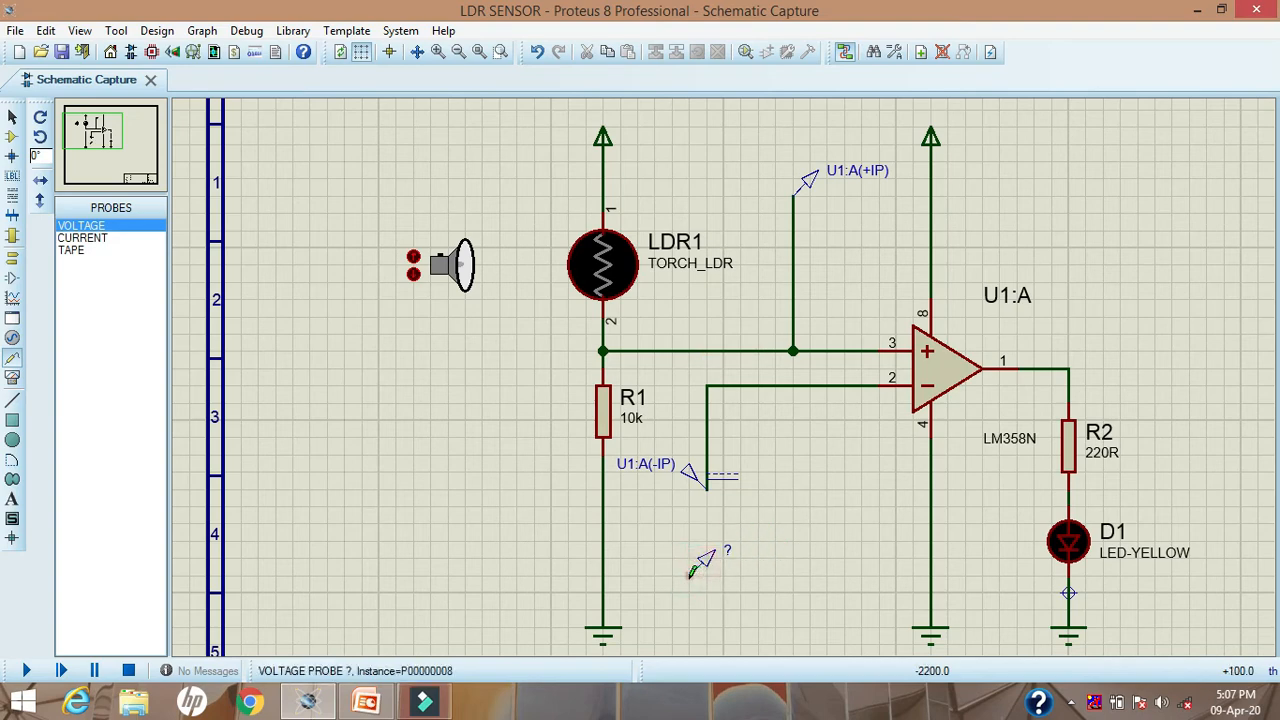
pyautogui.click(689, 575)
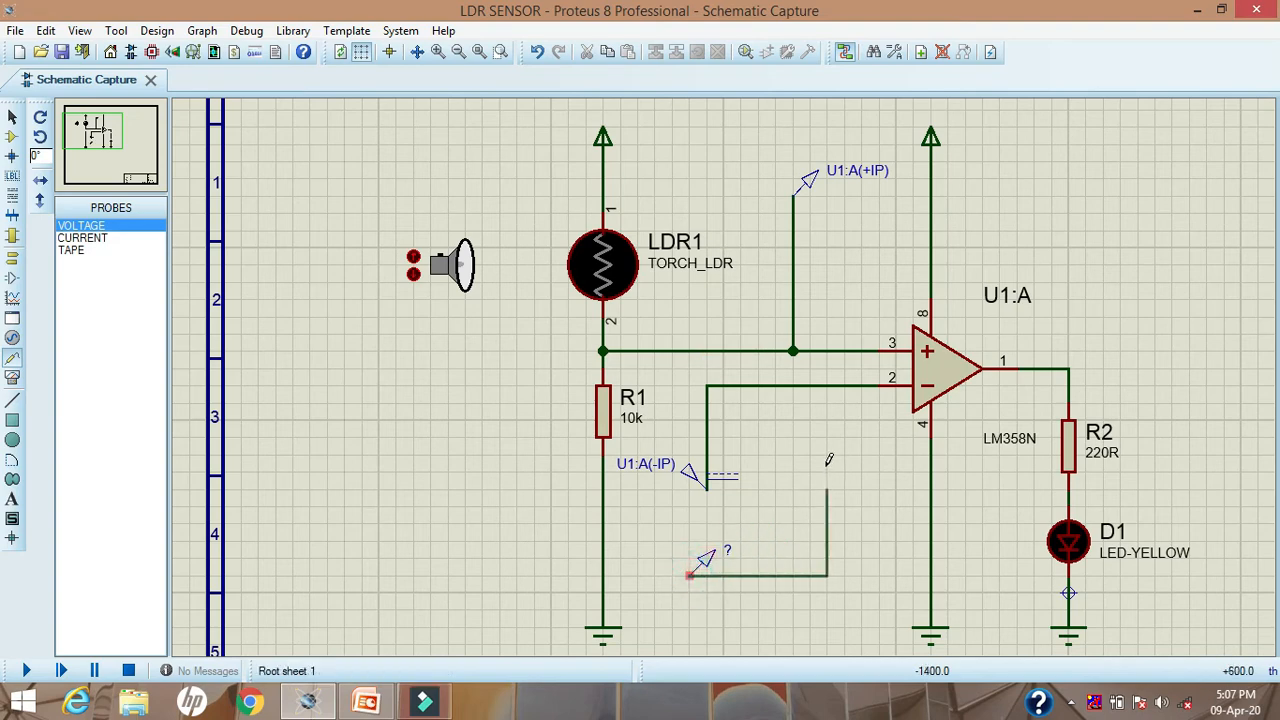
pyautogui.click(812, 385)
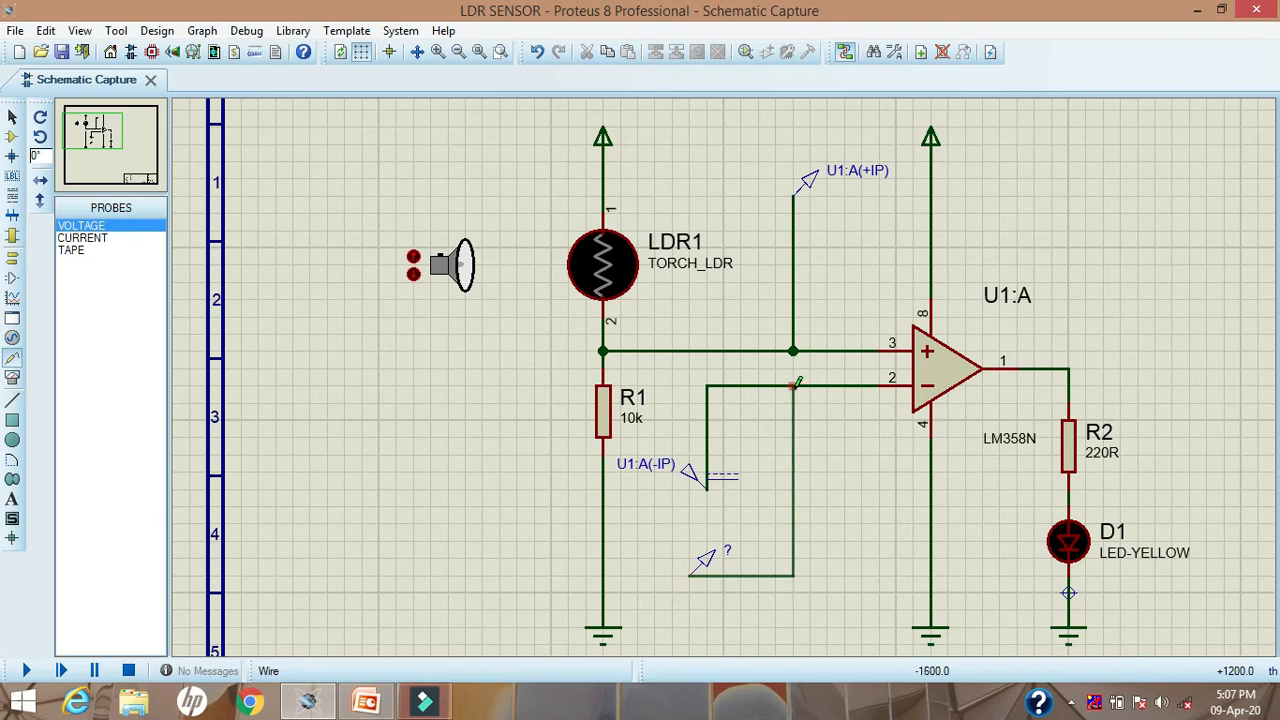
pyautogui.click(794, 384)
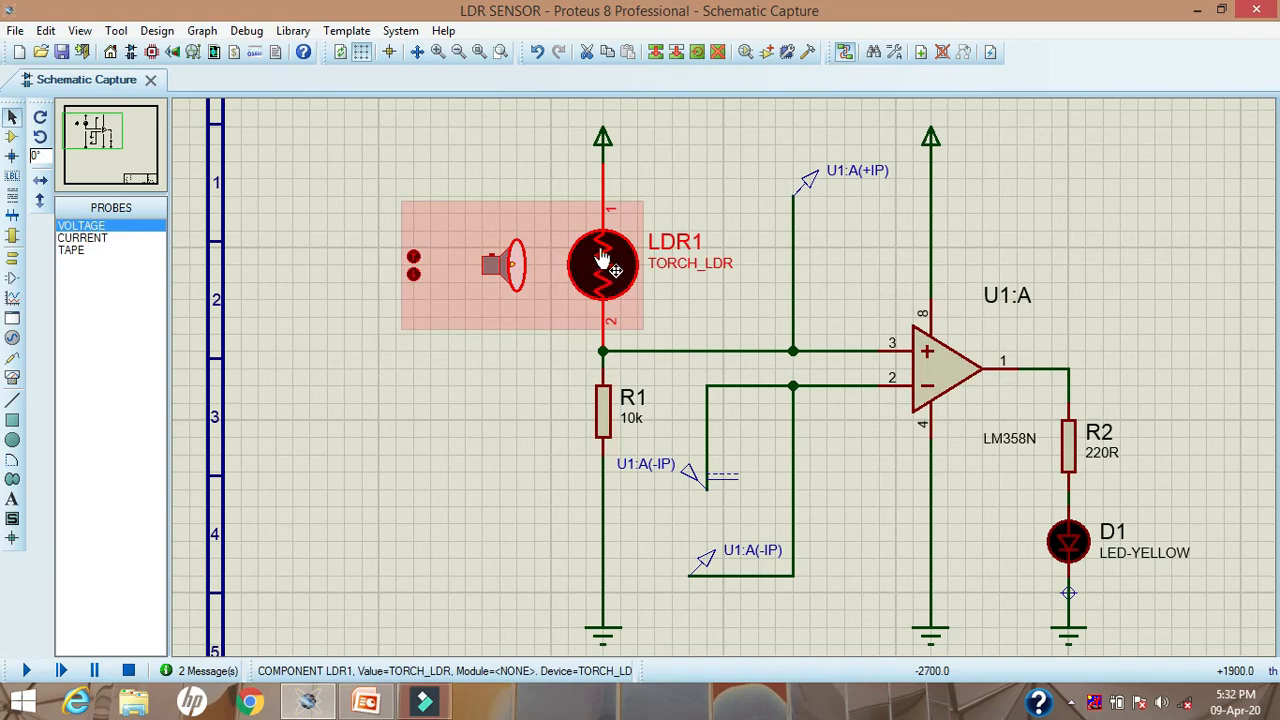
# Step: Examine LDR1's component properties, including its dark resistance, and close them without changes
pyautogui.rightClick(603, 255)
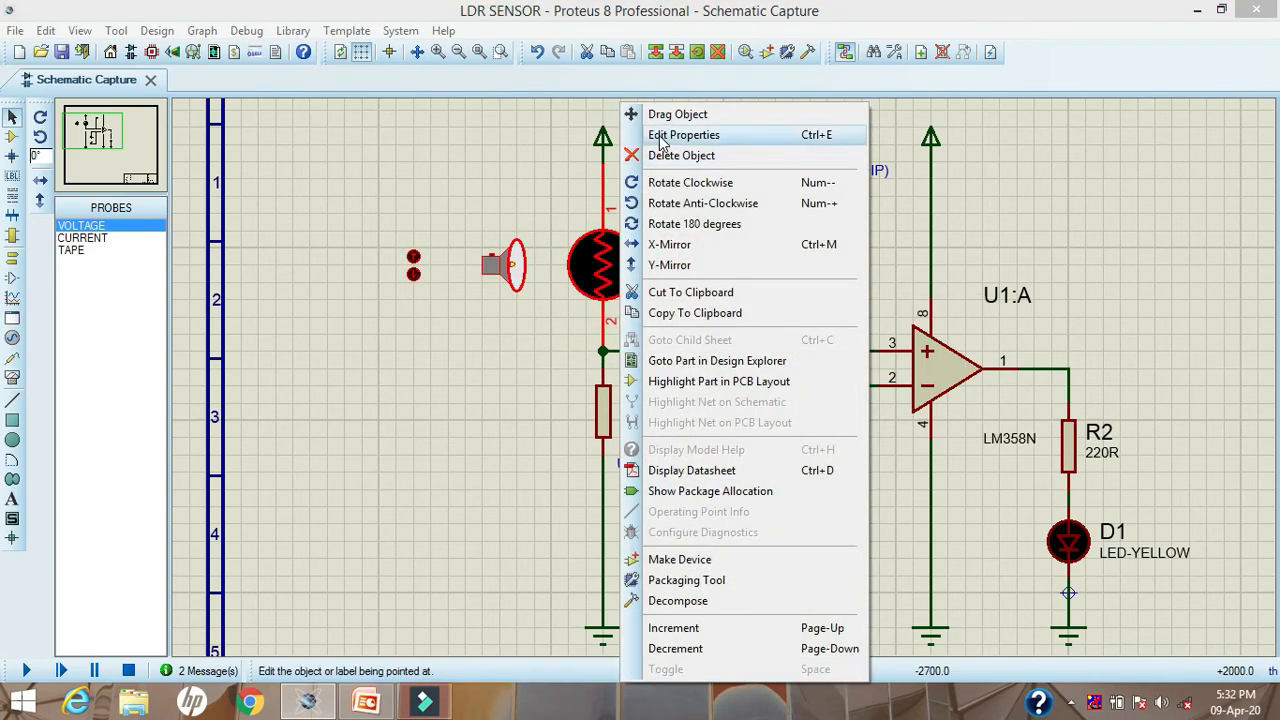
pyautogui.click(660, 137)
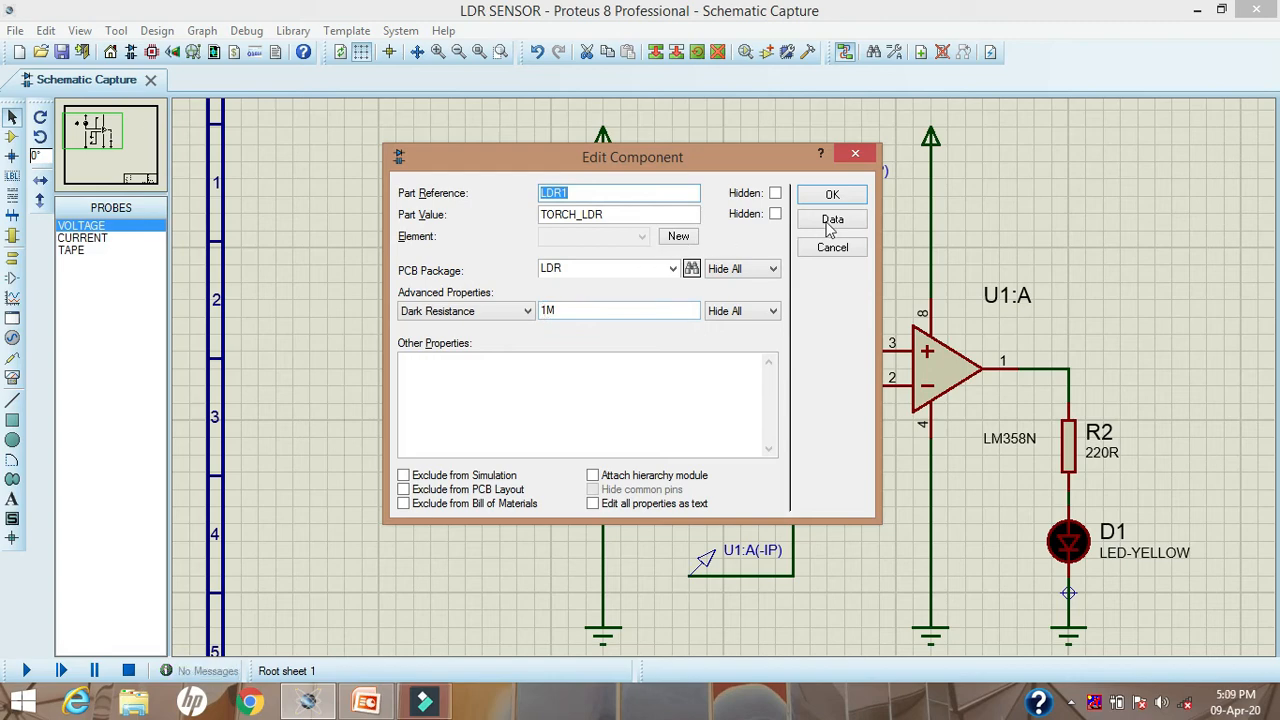
pyautogui.click(853, 153)
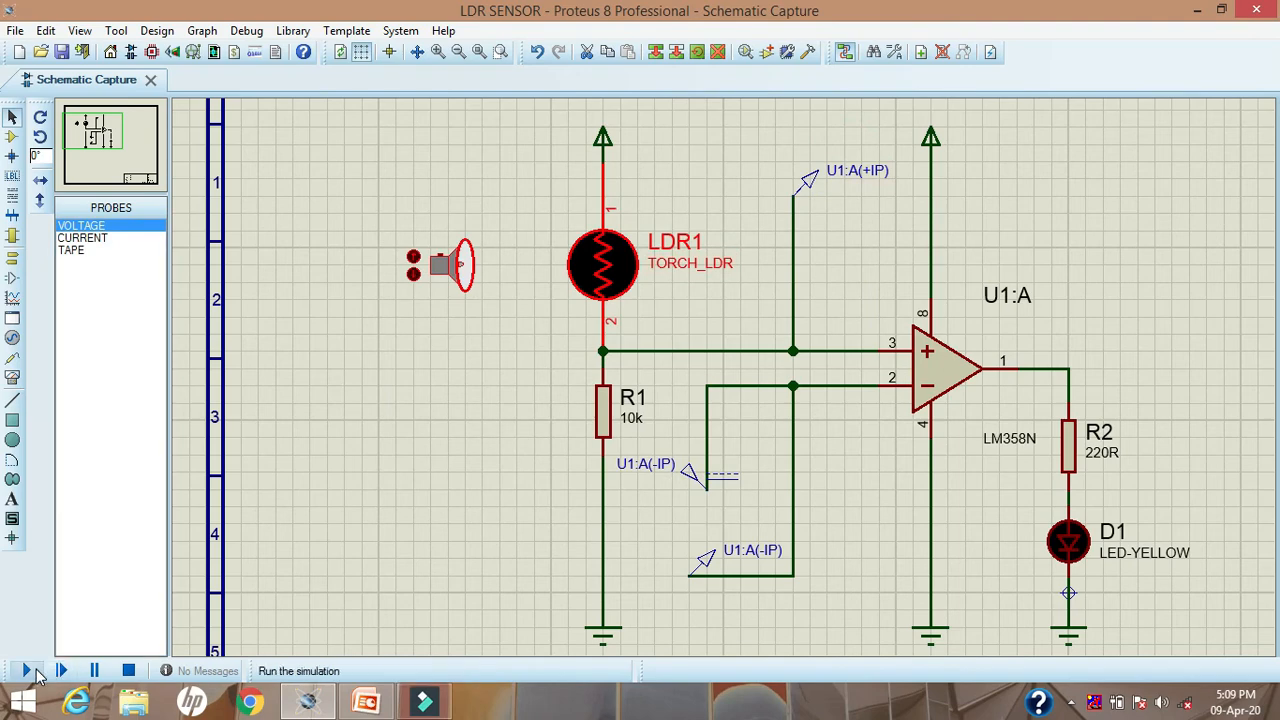
# Step: Run the simulation and bring the torch closer to LDR1 stepwise until it is right beside it
pyautogui.click(27, 671)
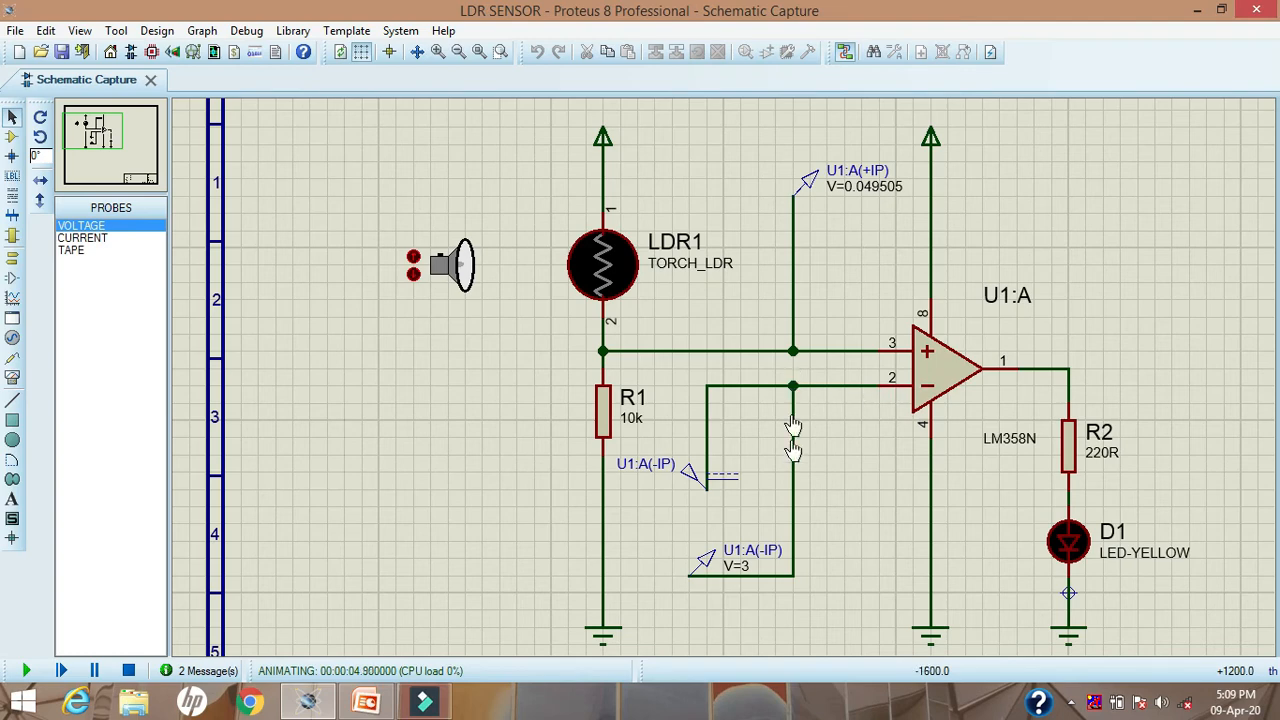
pyautogui.click(695, 480)
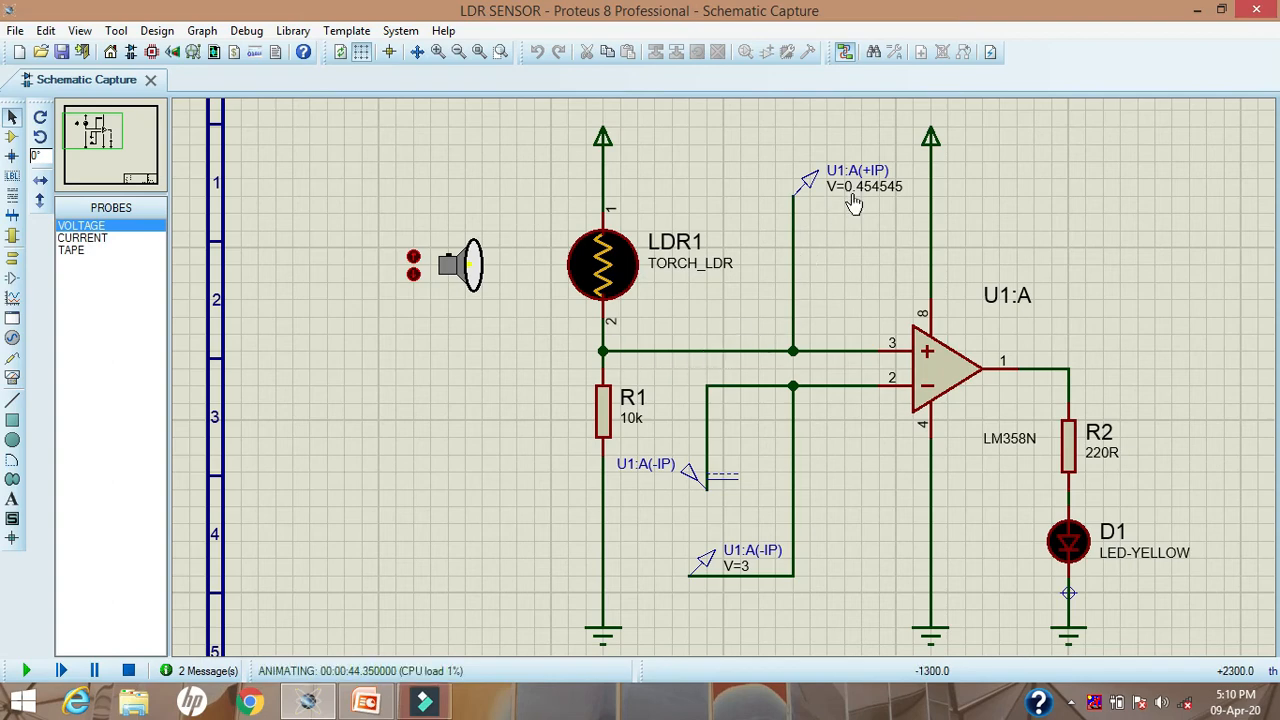
pyautogui.click(414, 258)
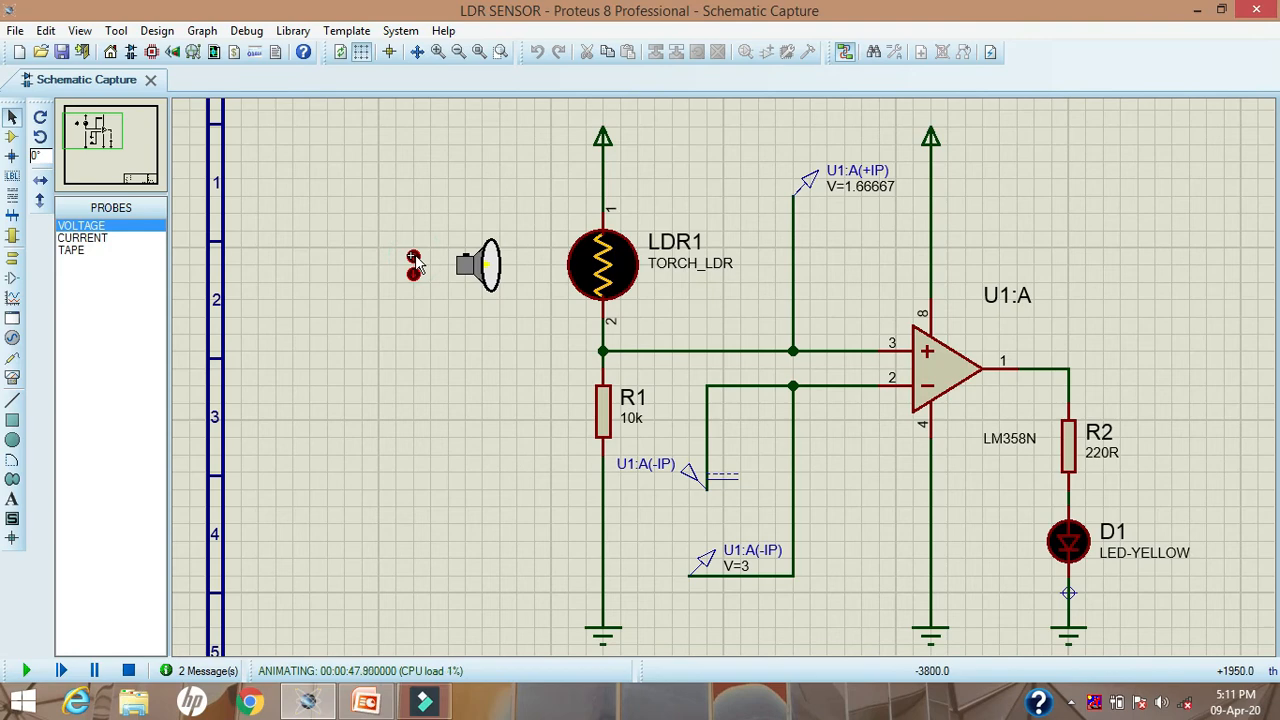
pyautogui.click(414, 258)
pyautogui.click(414, 258)
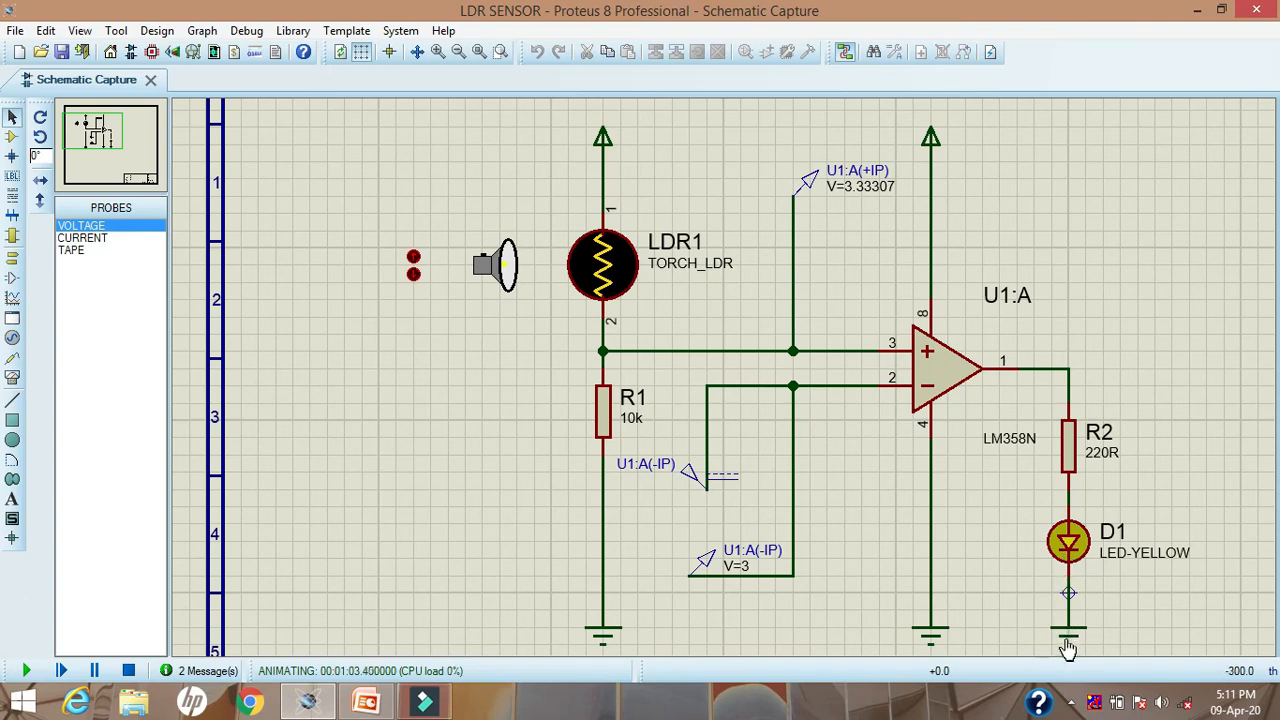
pyautogui.click(413, 257)
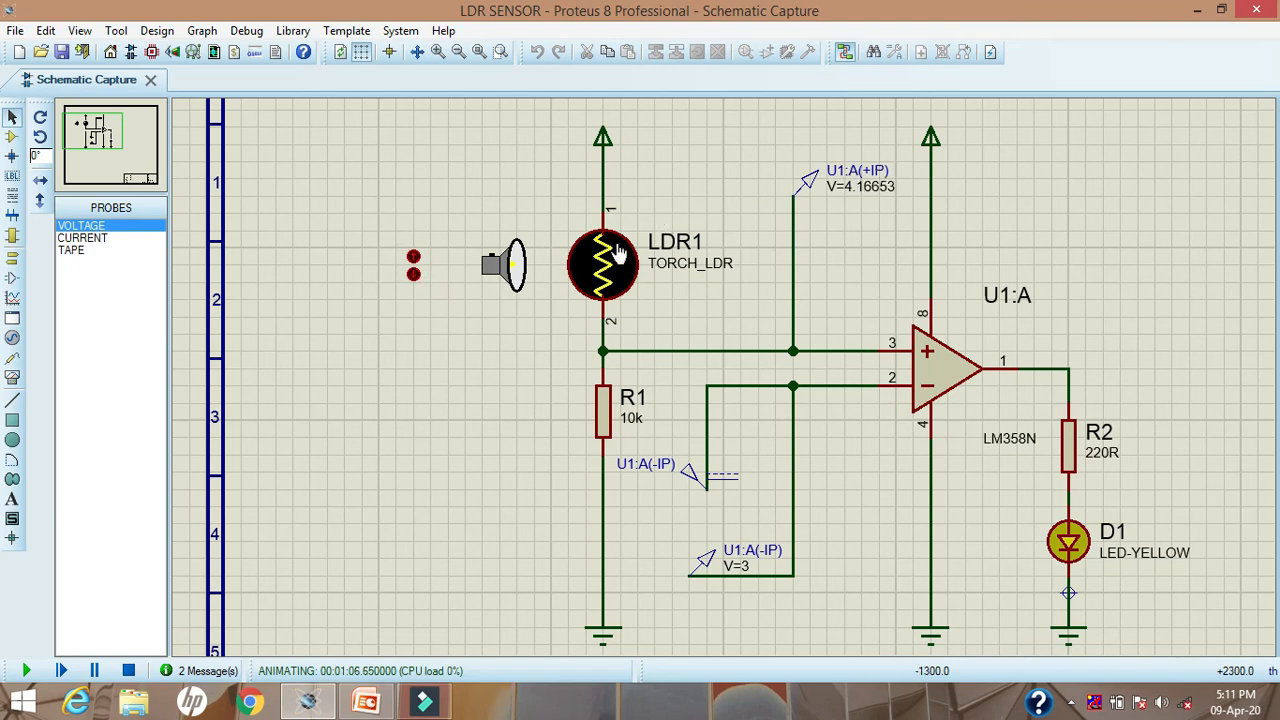
pyautogui.click(413, 257)
pyautogui.click(413, 257)
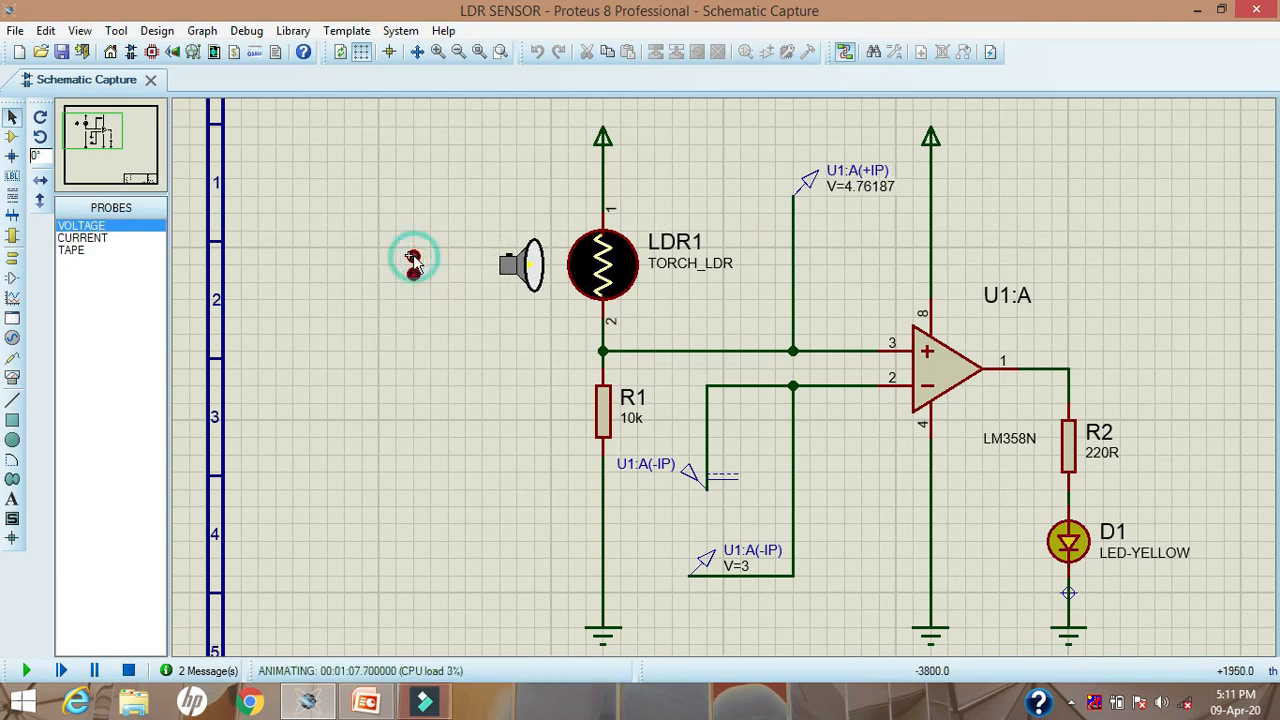
pyautogui.click(413, 257)
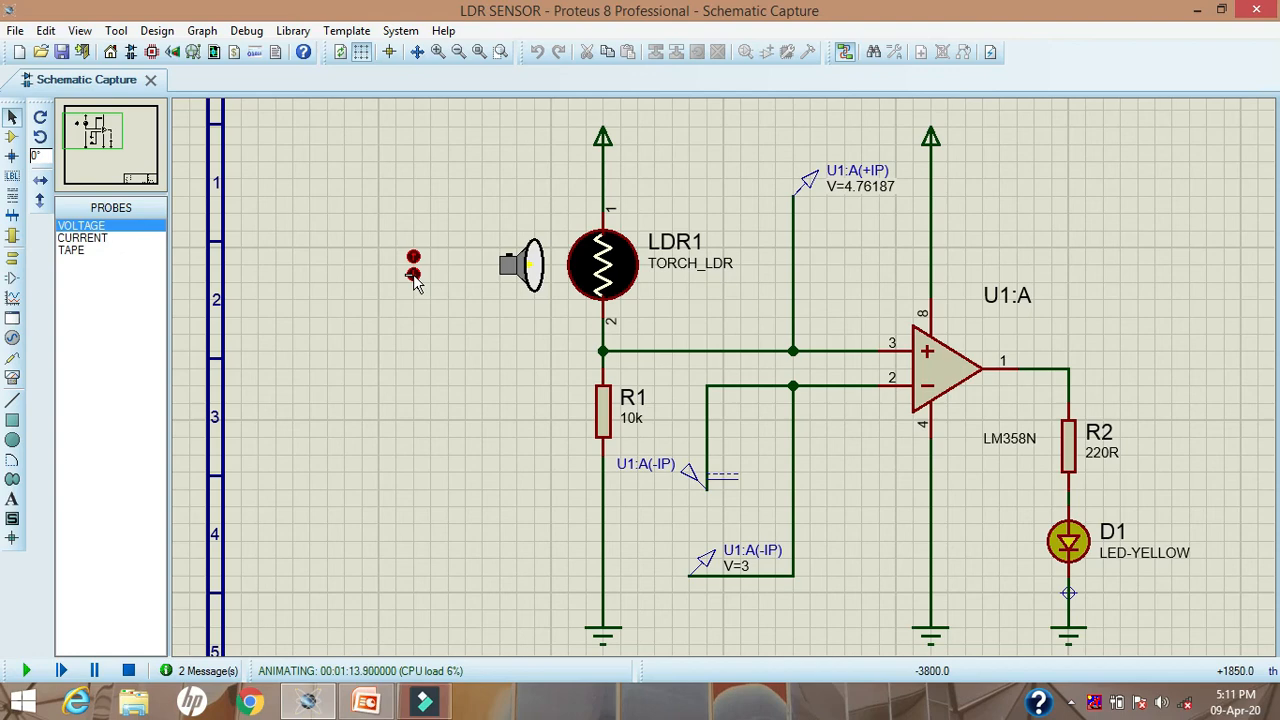
# Step: Move the torch away from LDR1 stepwise until the pin 3 voltage is below the 3 V reference
pyautogui.click(413, 277)
pyautogui.click(413, 277)
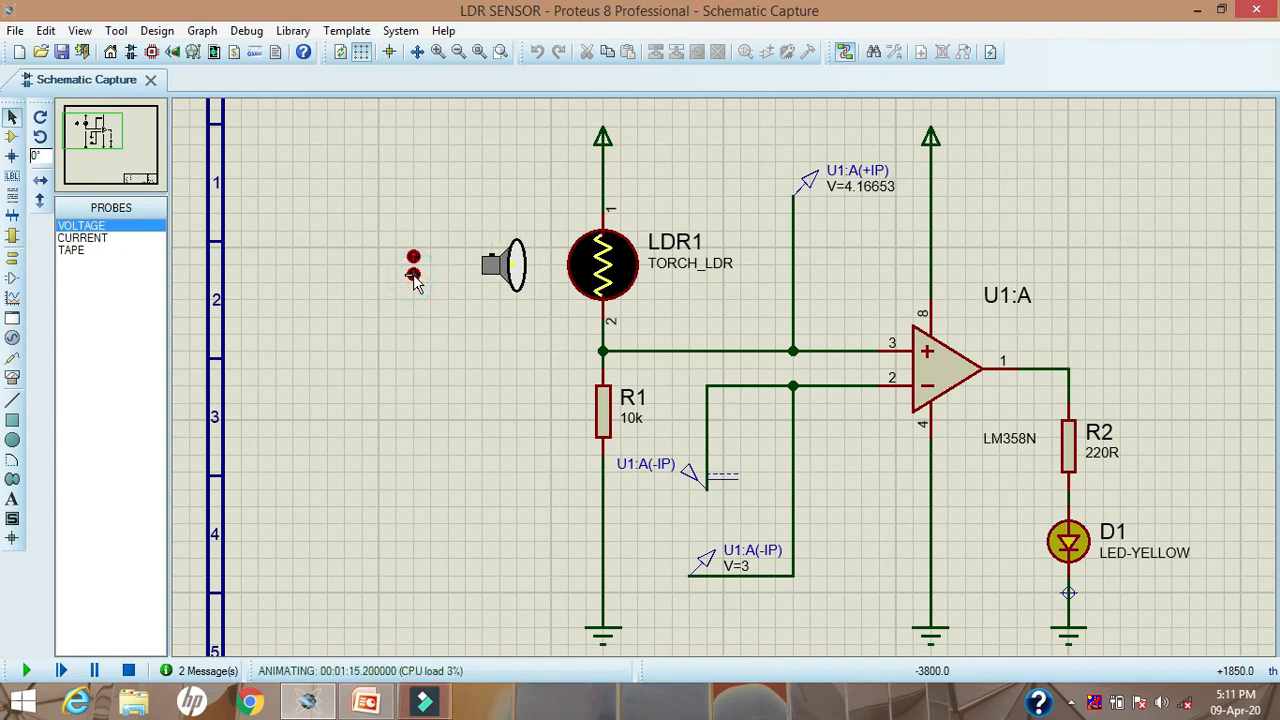
pyautogui.click(413, 277)
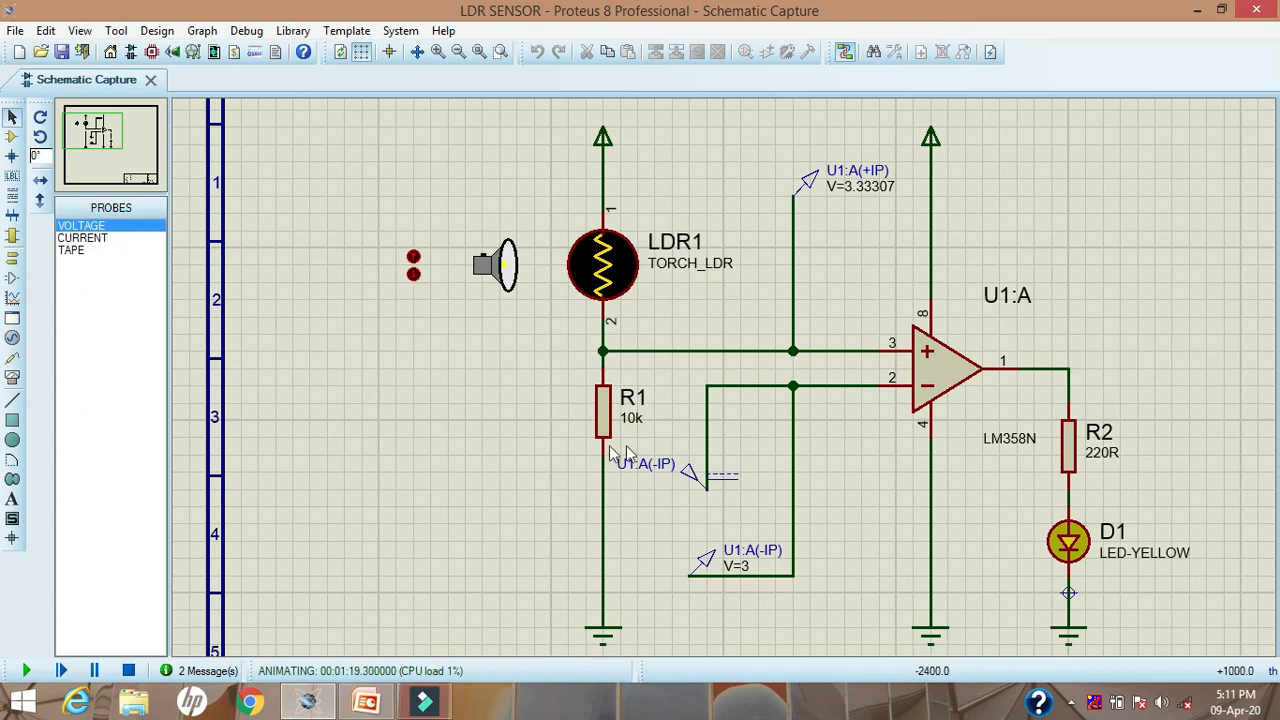
pyautogui.click(413, 276)
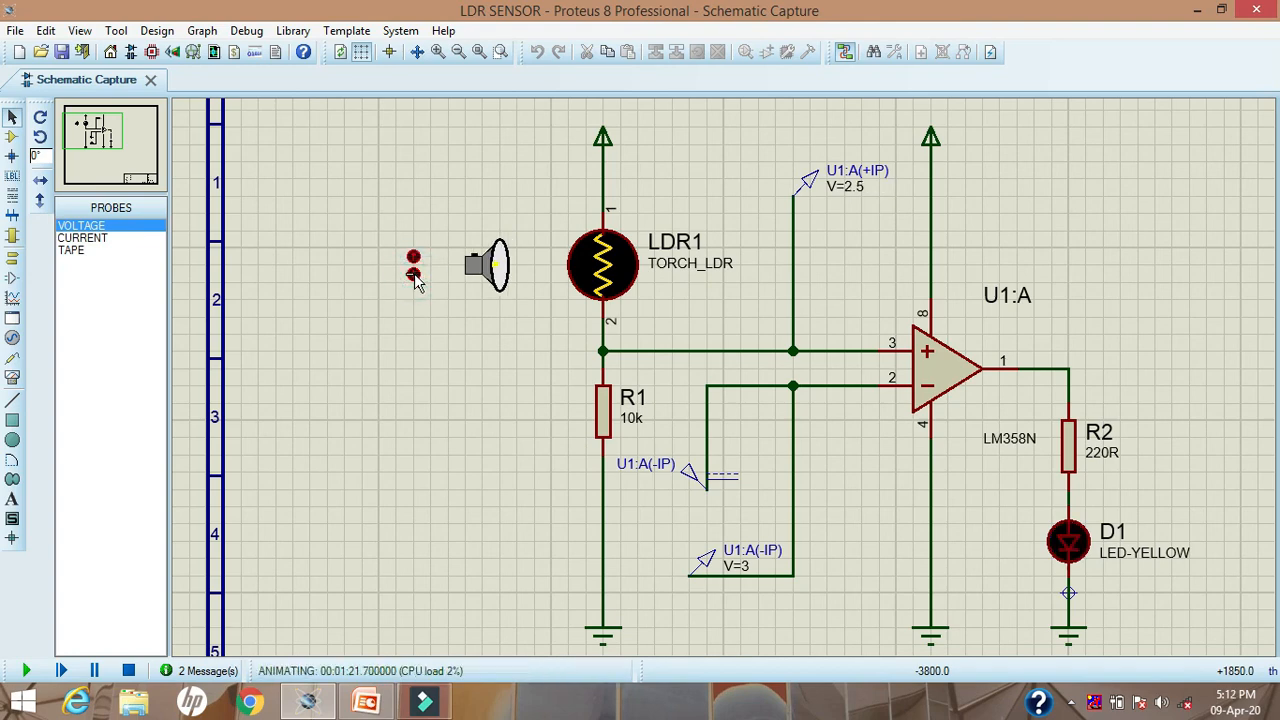
pyautogui.click(413, 275)
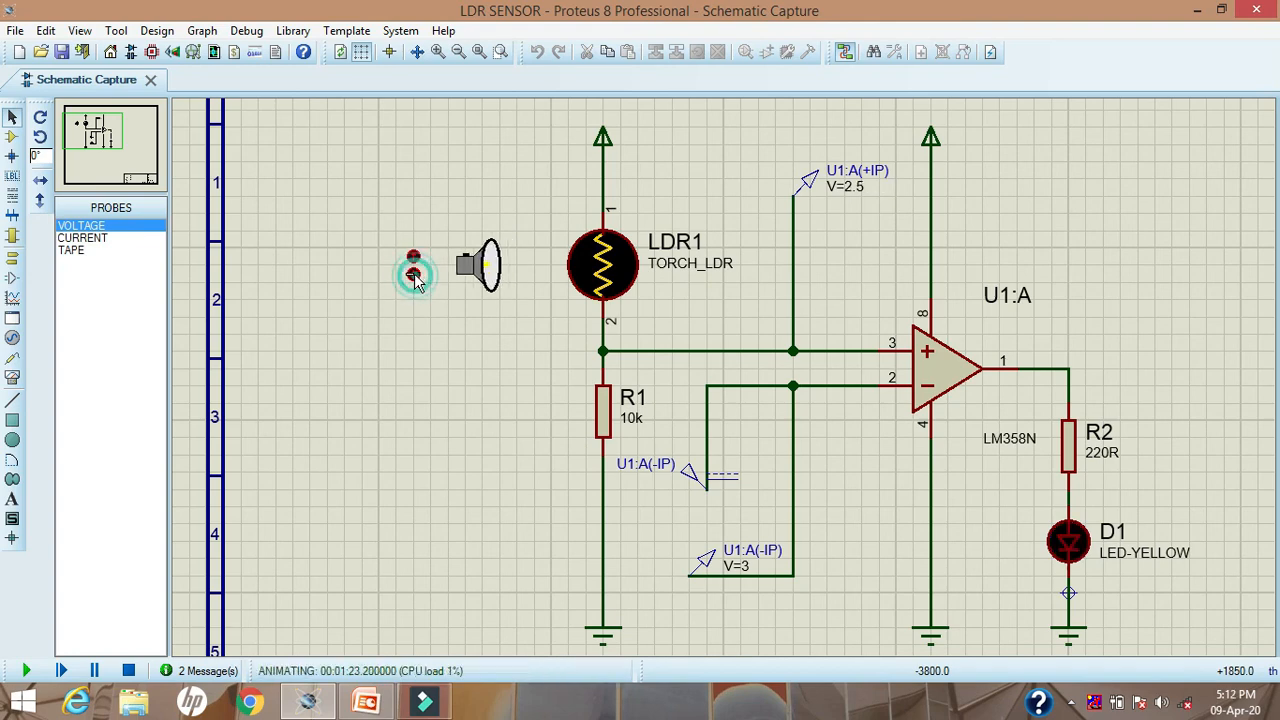
# Step: Move the torch back toward LDR1 until the pin 3 voltage exceeds the 3 V reference again
pyautogui.click(413, 255)
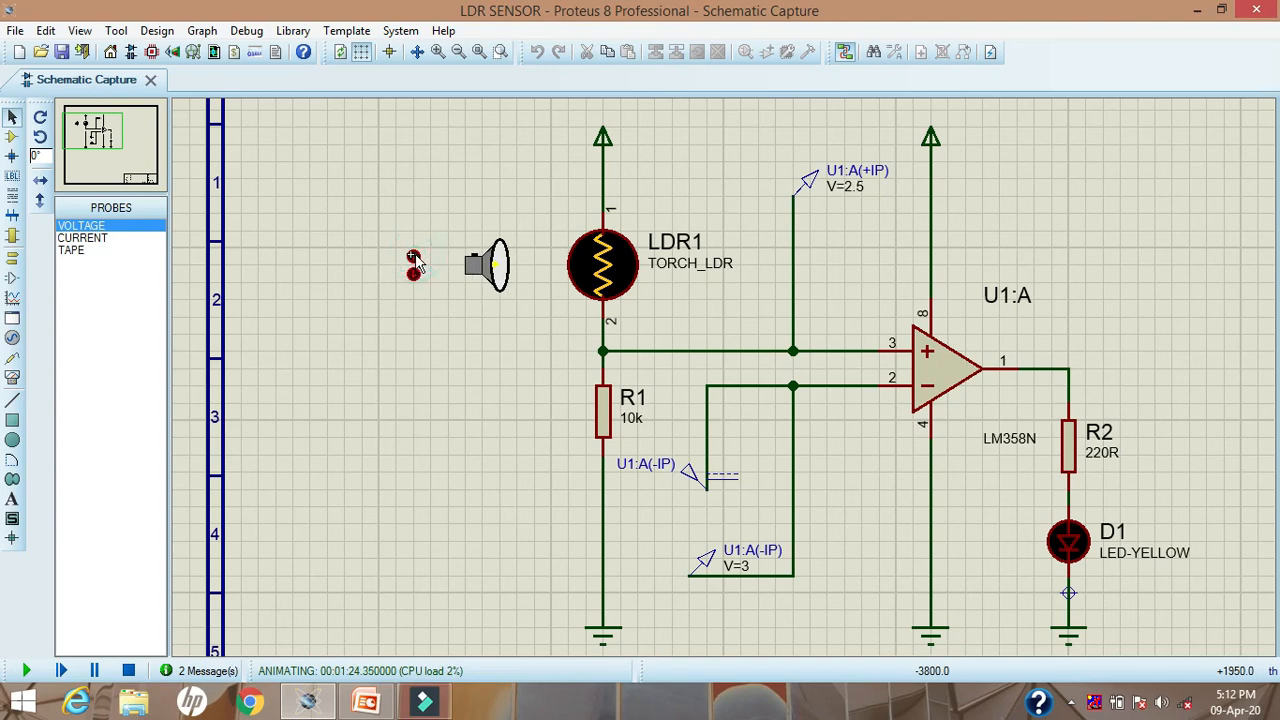
pyautogui.click(413, 255)
pyautogui.click(413, 255)
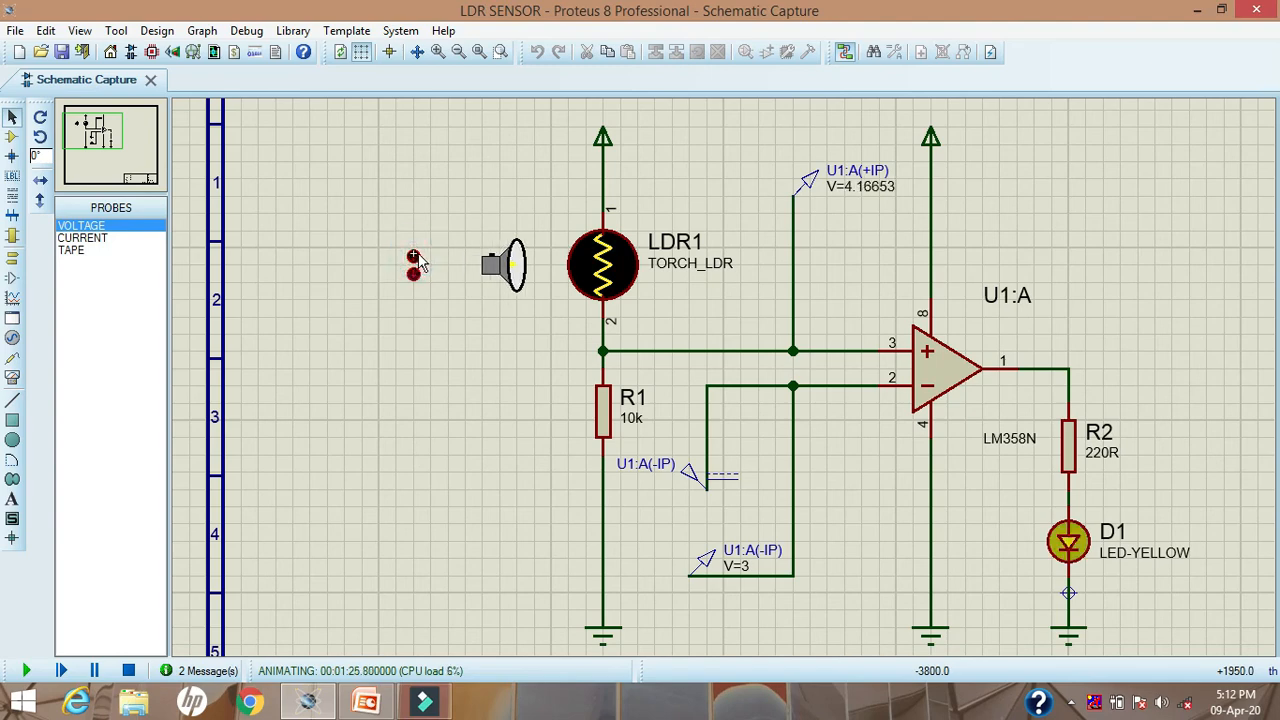